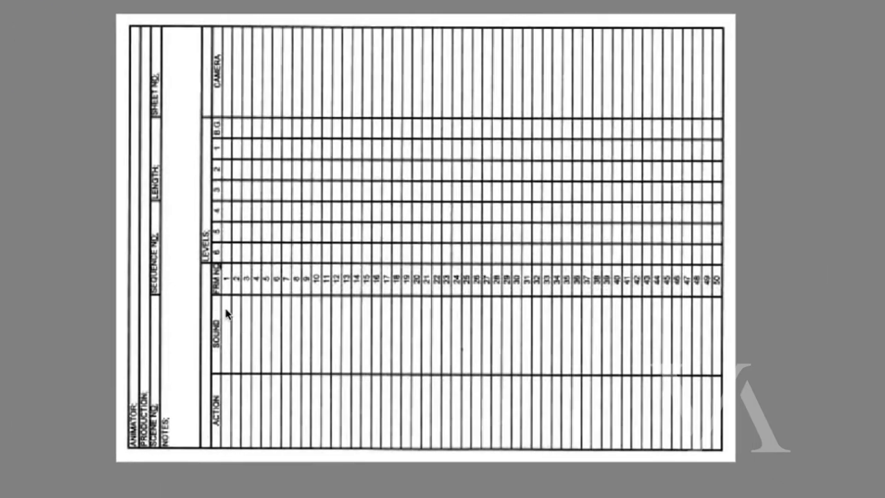
Annotate the x-sheet with a line from frame 1 to 50 and the timeline with a double-headed arrow along its length.
drag(314, 346, 315, 338)
mouse_move(227, 308)
mouse_down()
mouse_move(700, 310)
mouse_move(730, 302)
mouse_move(739, 311)
mouse_move(712, 313)
mouse_move(706, 325)
mouse_up()
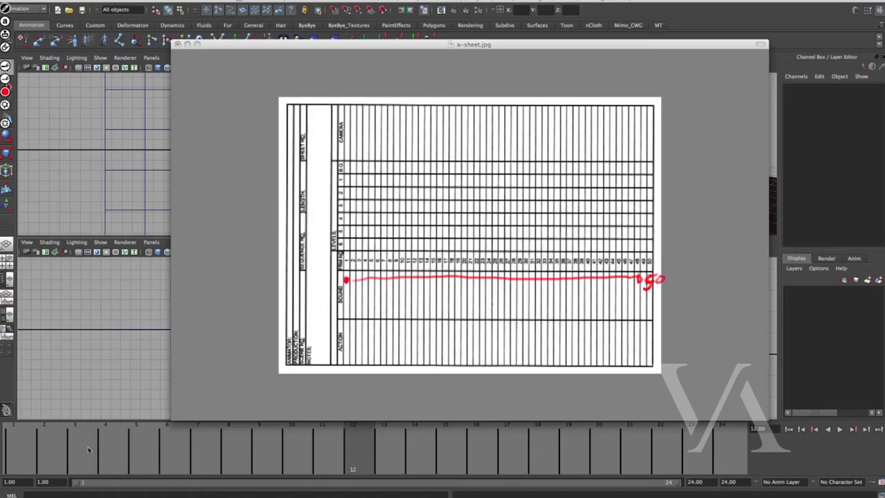
mouse_move(58, 454)
mouse_down()
mouse_move(614, 438)
mouse_move(721, 450)
mouse_up()
drag(38, 450, 44, 464)
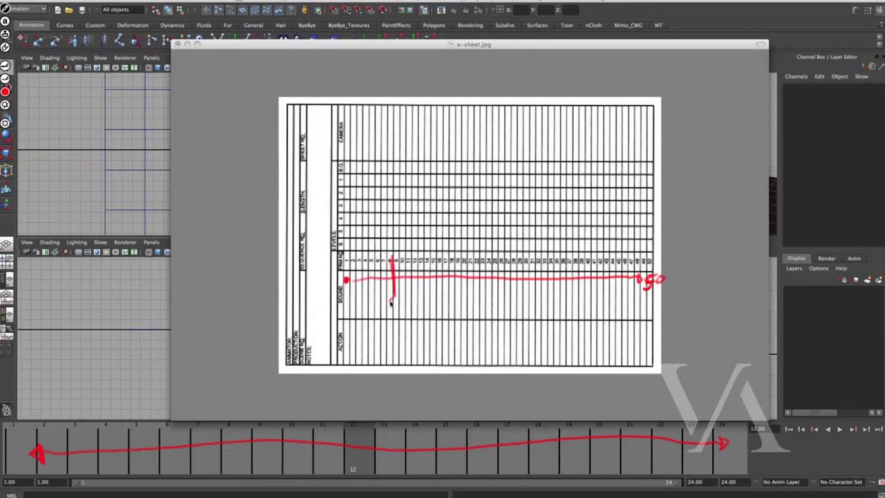
Draw three vertical marker lines ending in circles on the x-sheet, and mark frames on the timeline with vertical lines.
drag(391, 302, 392, 299)
mouse_move(441, 257)
mouse_down()
mouse_move(441, 299)
mouse_move(443, 291)
mouse_up()
drag(483, 257, 484, 295)
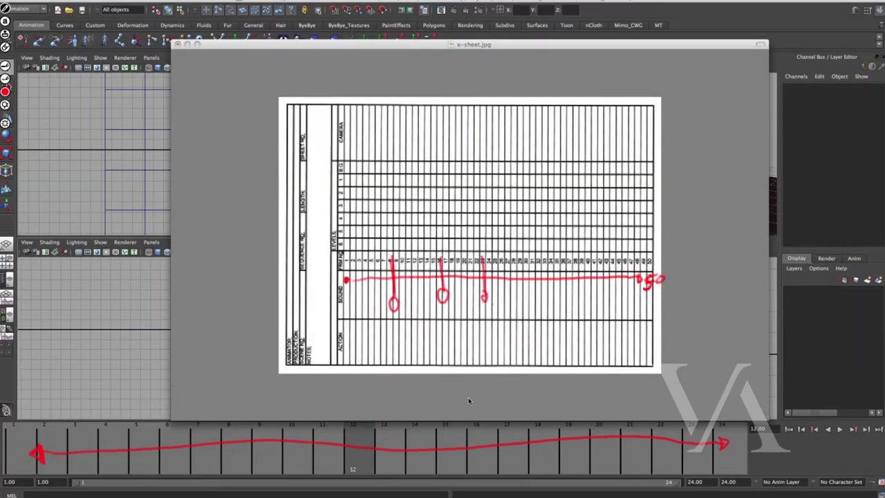
drag(175, 429, 178, 472)
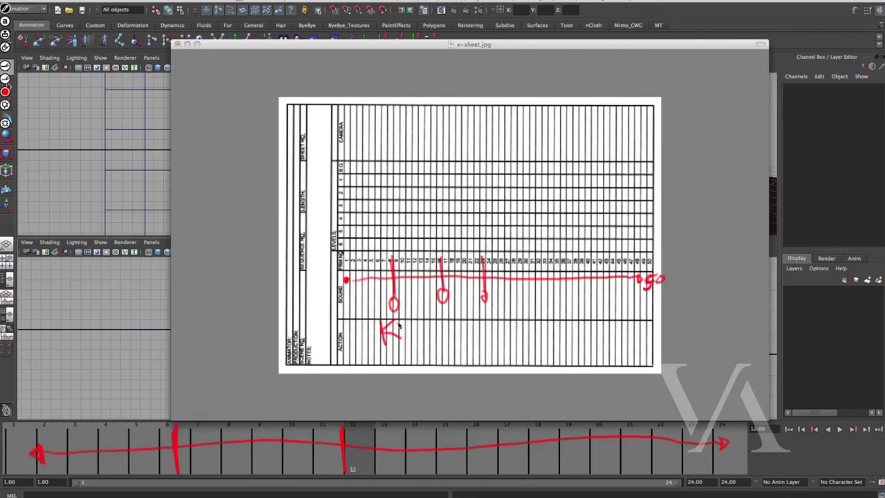
Label the first x-sheet marker and the timeline KEY with a connecting arrow, and write EXPOSURE SHEET across the x-sheet.
mouse_move(398, 320)
mouse_down()
mouse_move(404, 334)
mouse_move(417, 337)
mouse_move(421, 328)
mouse_up()
mouse_move(428, 316)
mouse_down()
mouse_move(359, 447)
mouse_move(385, 467)
mouse_up()
mouse_move(385, 449)
mouse_down()
mouse_move(398, 438)
mouse_move(422, 457)
mouse_move(426, 451)
mouse_up()
drag(435, 437, 427, 469)
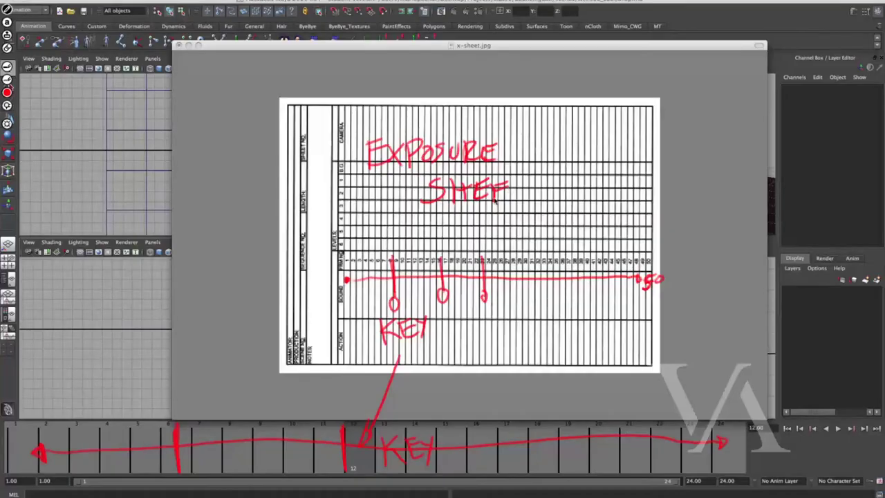
drag(493, 204, 509, 196)
drag(512, 185, 527, 185)
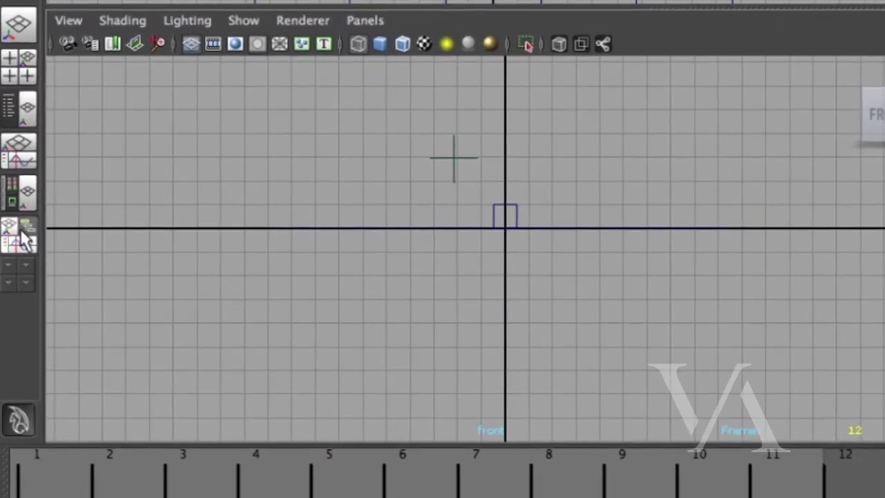
Switch to the perspective, Hypergraph and Graph Editor layout and select the cube pCube1.
click(28, 242)
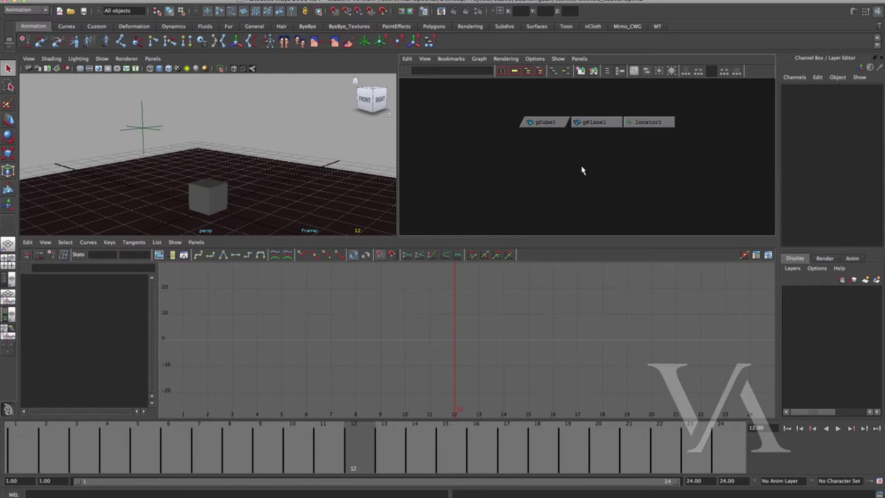
alt+middle_drag(259, 182, 260, 164)
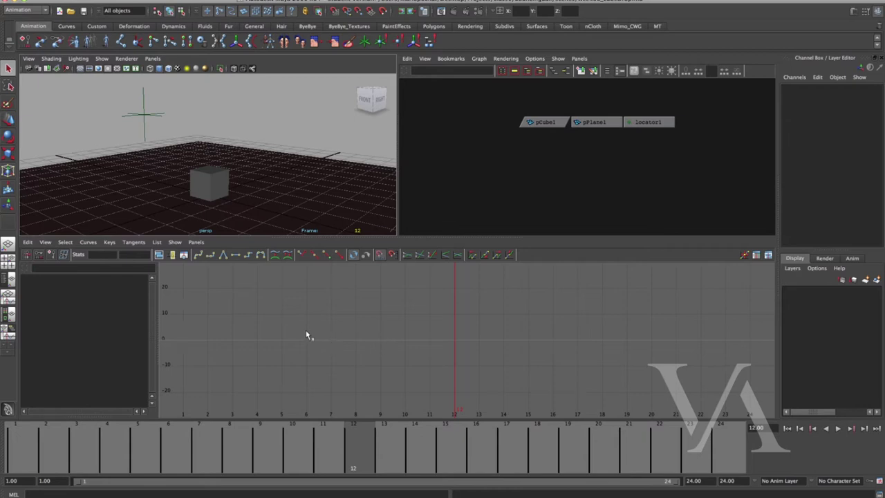
click(218, 183)
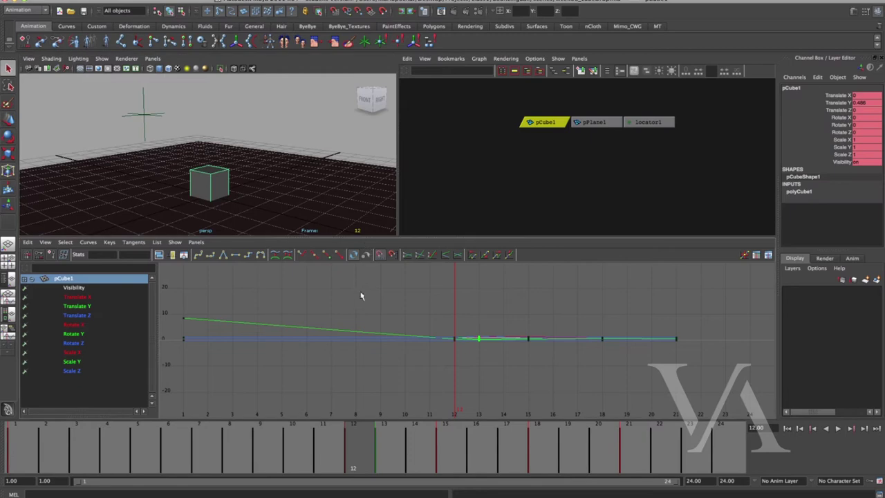
Replace the Graph Editor panel with the Dope Sheet.
key(space)
drag(376, 412, 395, 422)
drag(446, 369, 449, 371)
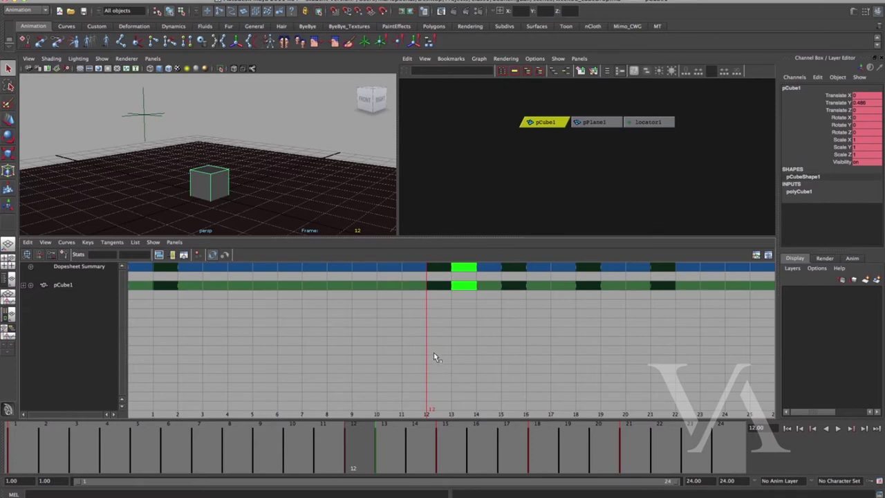
Write DOPE SHEET as an annotation over the Dope Sheet's empty area, and clear it again.
key(F9)
drag(275, 325, 296, 375)
mouse_move(332, 327)
mouse_down()
mouse_move(322, 333)
mouse_move(379, 355)
mouse_move(387, 346)
mouse_move(470, 324)
mouse_move(498, 356)
mouse_move(519, 330)
mouse_move(514, 343)
mouse_move(552, 349)
mouse_move(574, 323)
mouse_up()
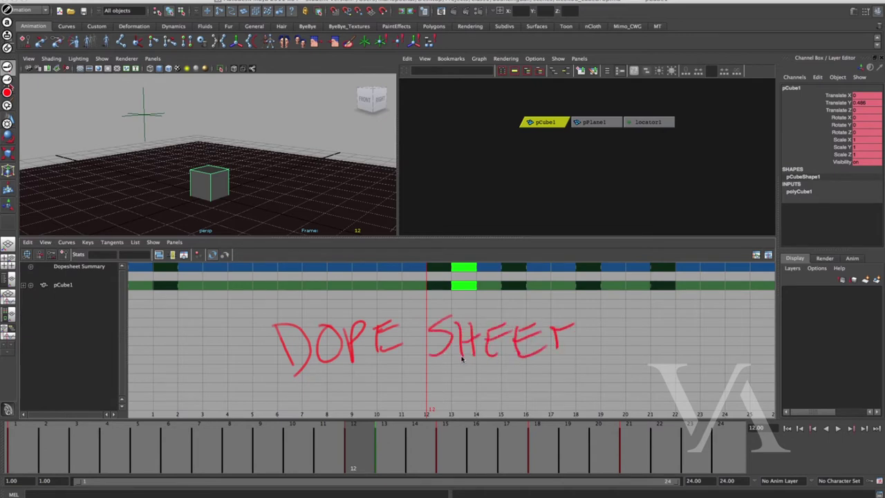
key(Escape)
key(Escape)
click(7, 123)
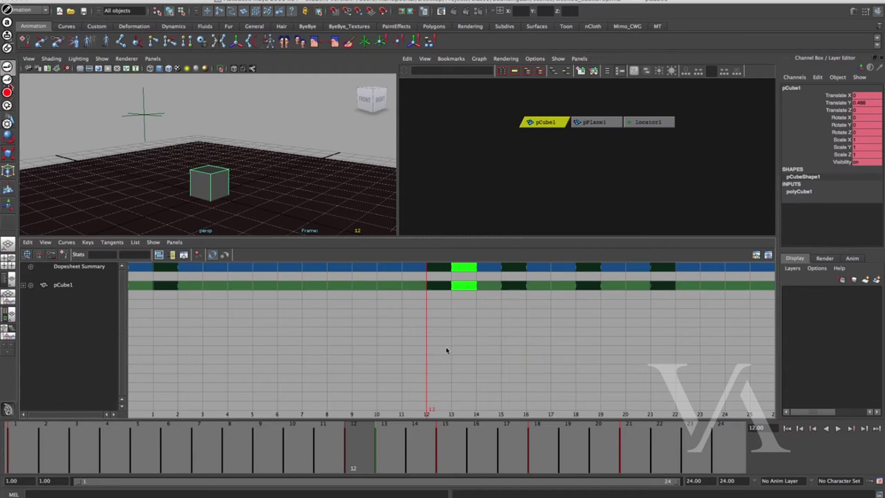
key(Escape)
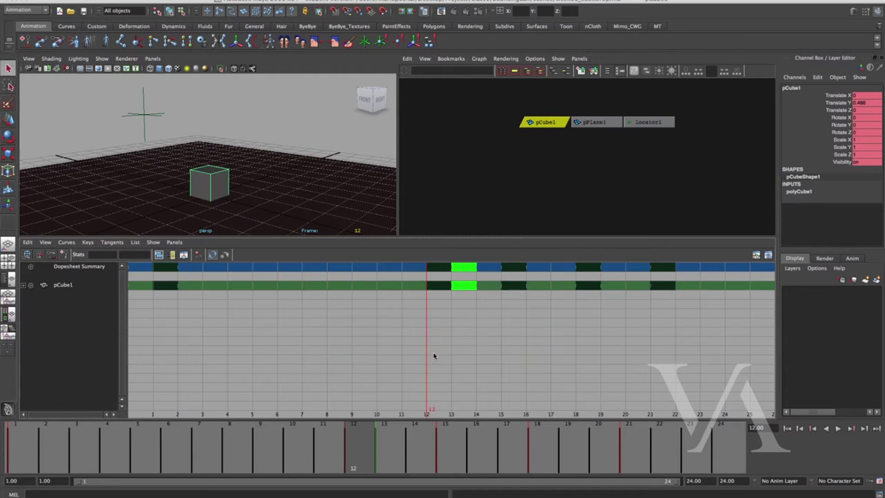
Expand pCube1 in the Dope Sheet to list its shape and its Visibility, Translate, Rotate and Scale channels.
scroll(426, 350, down, 5)
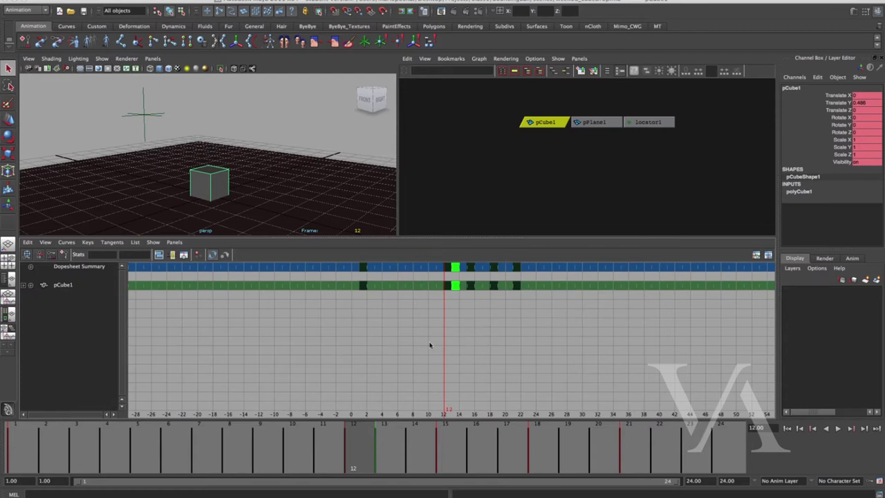
click(24, 285)
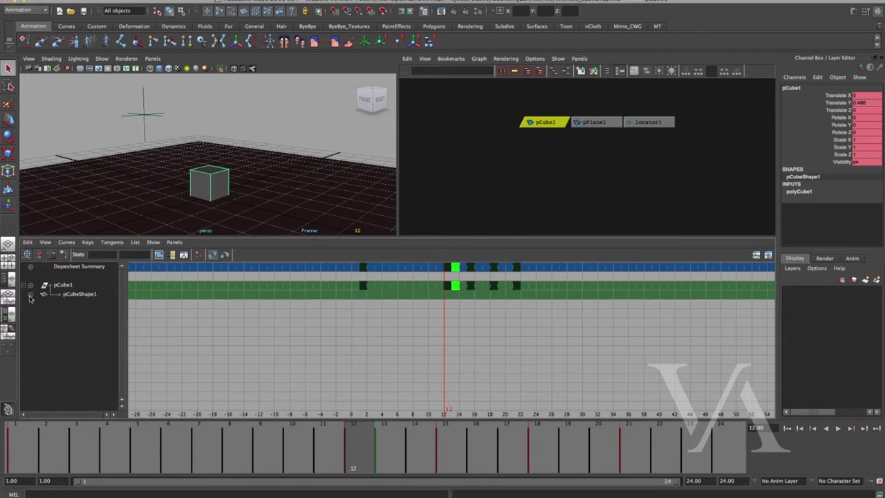
click(31, 295)
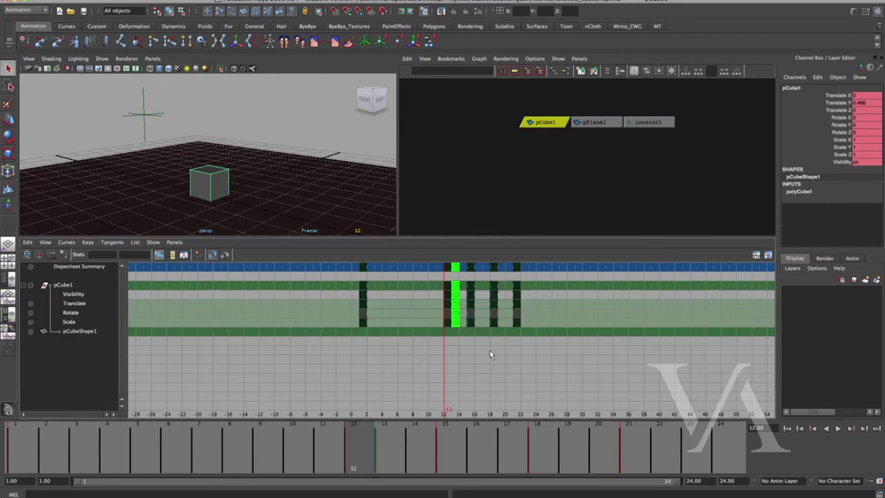
Bring up the x-sheet.jpg image, shrink its window and place it above the Dope Sheet's keys.
mouse_move(393, 494)
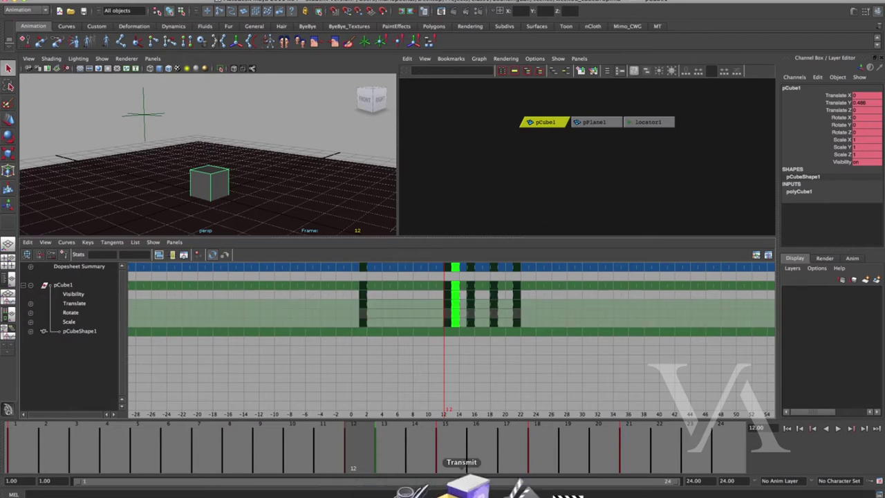
click(374, 489)
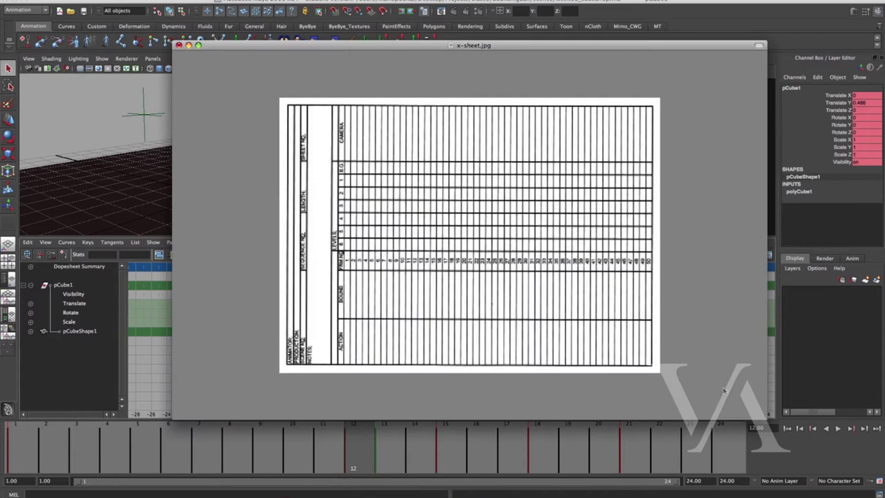
drag(760, 418, 654, 319)
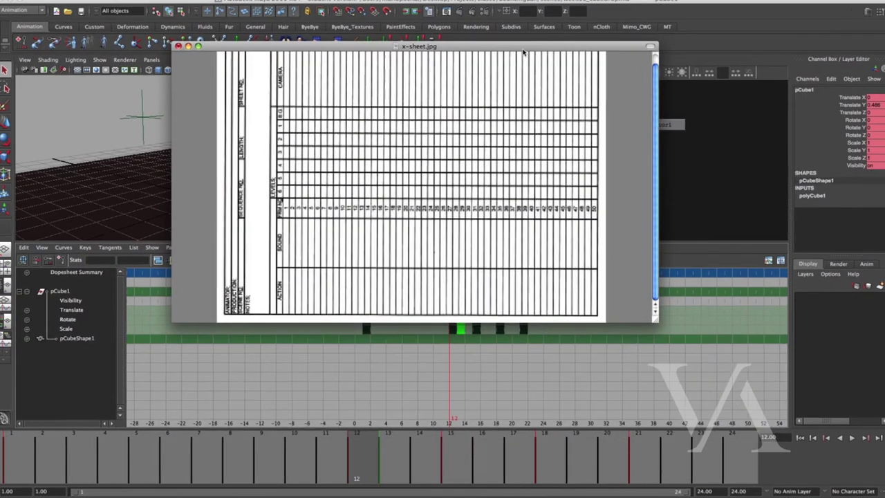
drag(522, 49, 349, 4)
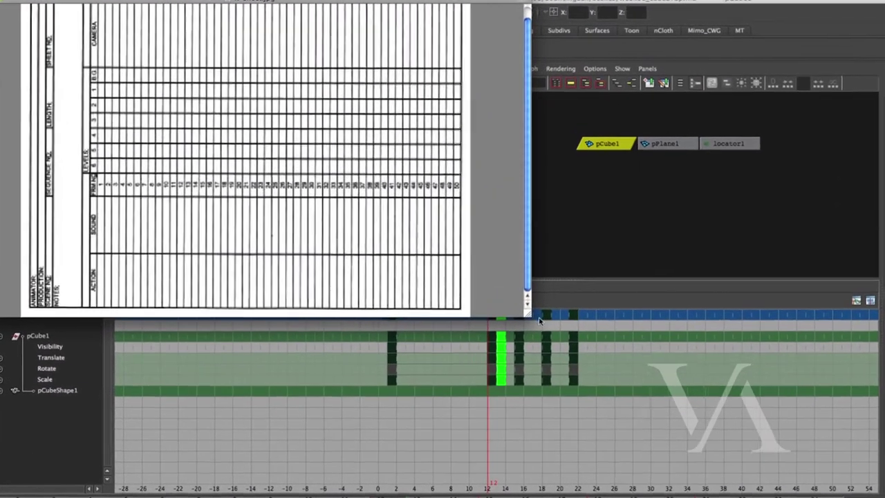
Select the cube's keys at frame 18 in the Dope Sheet, and bring back the x-sheet in a wider window for comparison.
click(495, 275)
click(561, 349)
key(super+Tab)
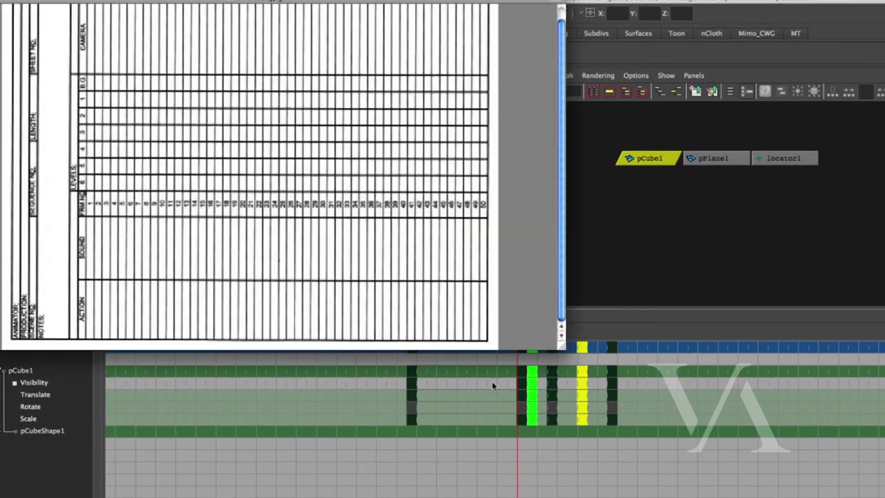
drag(560, 353, 719, 367)
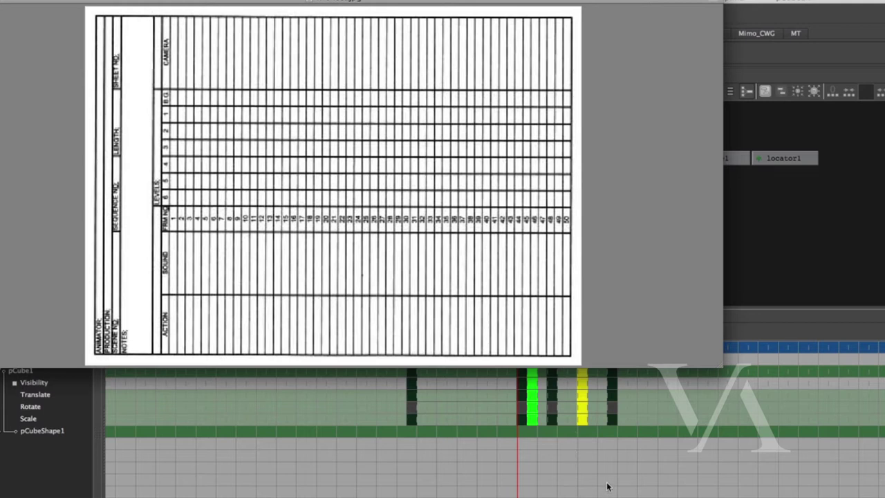
Select the frame 18 Visibility key with the Move tool active, and return to the x-sheet image for comparison.
click(592, 415)
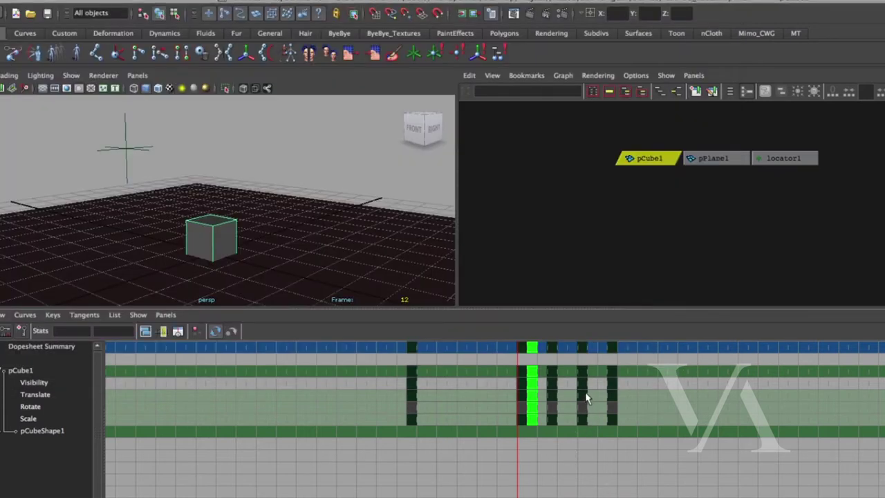
click(584, 383)
key(w)
middle_drag(588, 389, 583, 387)
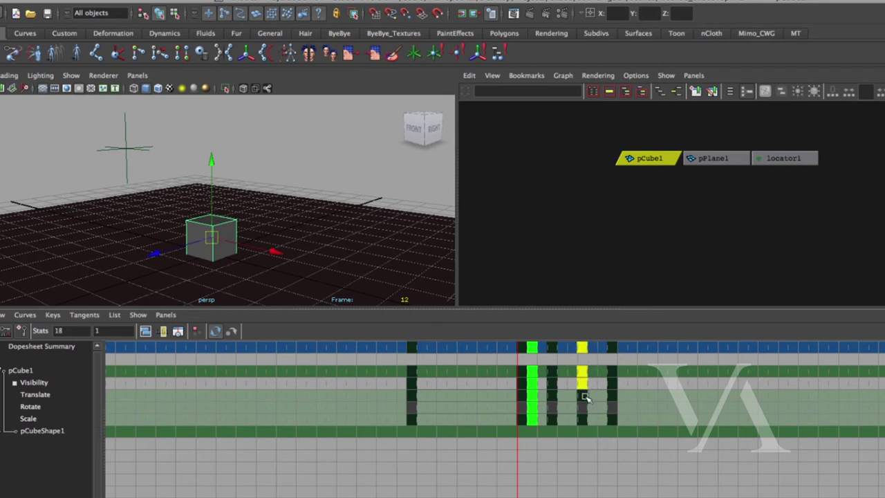
key(super+Tab)
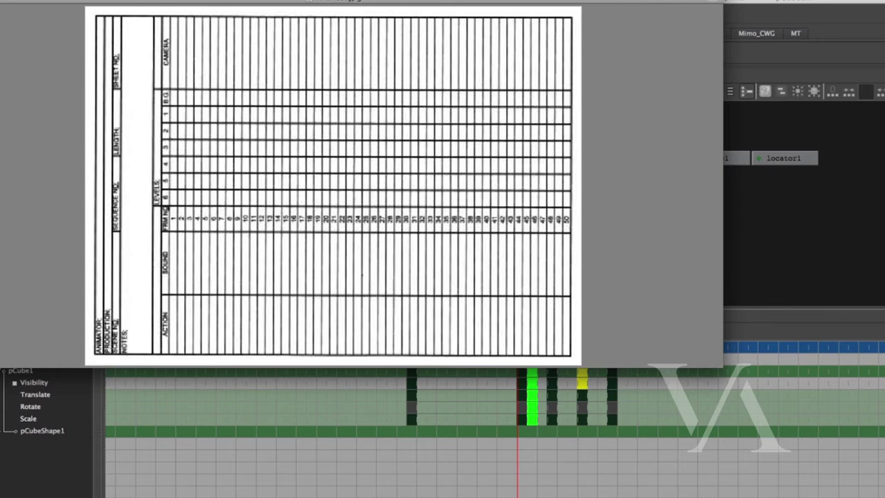
Try moving the cube's Translate and Rotate keys from frame 21 to frame 30, and undo the move.
click(631, 488)
drag(592, 395, 615, 412)
key(e)
middle_drag(634, 415, 724, 406)
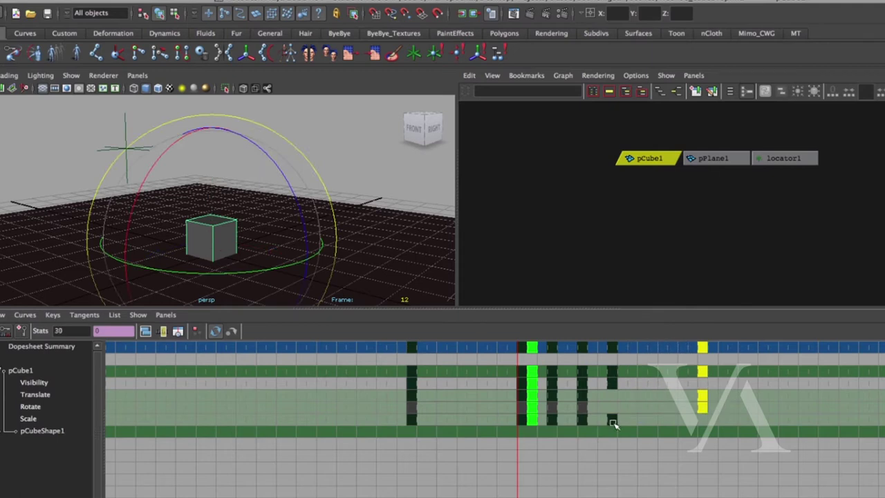
key(z)
key(q)
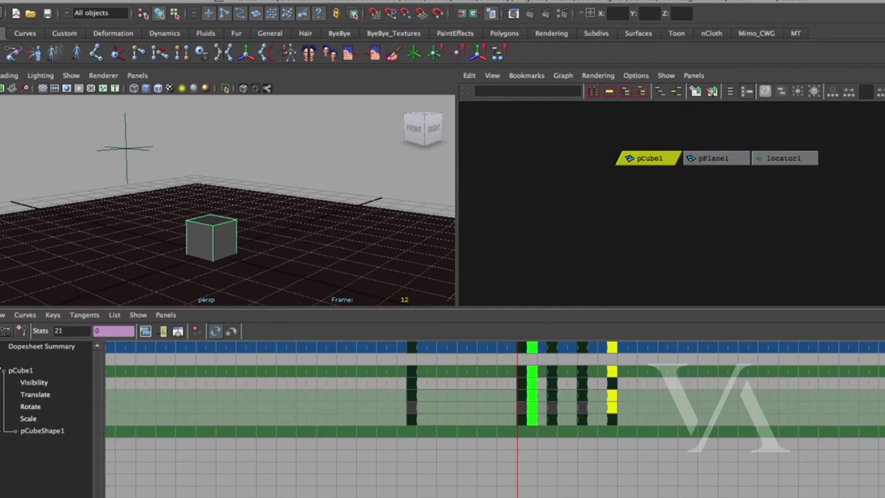
Go to frame 13, try shifting the selected Translate and Rotate keys one frame to frame 22, and undo it.
key(period)
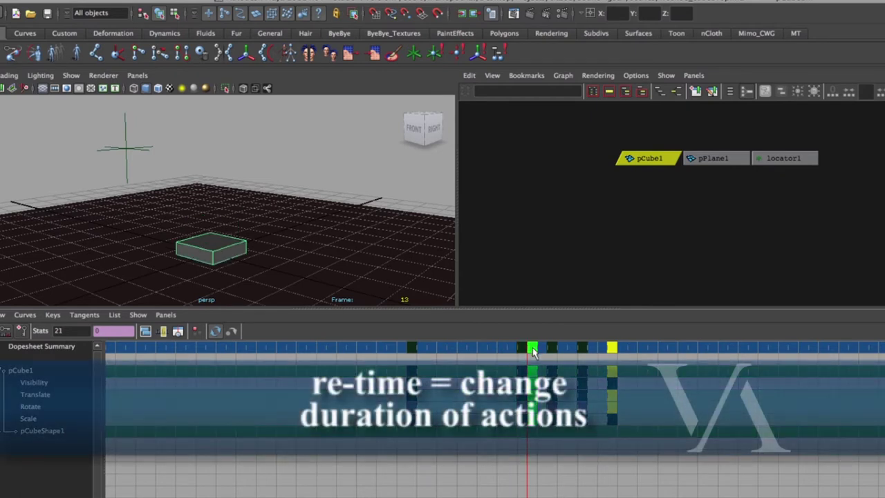
key(w)
middle_drag(530, 347, 541, 349)
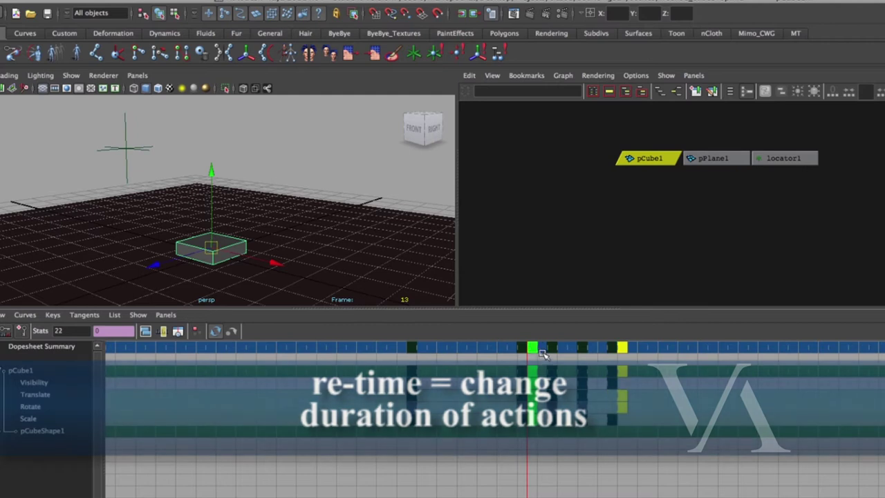
key(z)
Select all the cube's keys at frame 13, try retiming them to frame 14, and undo the move.
click(557, 476)
click(532, 348)
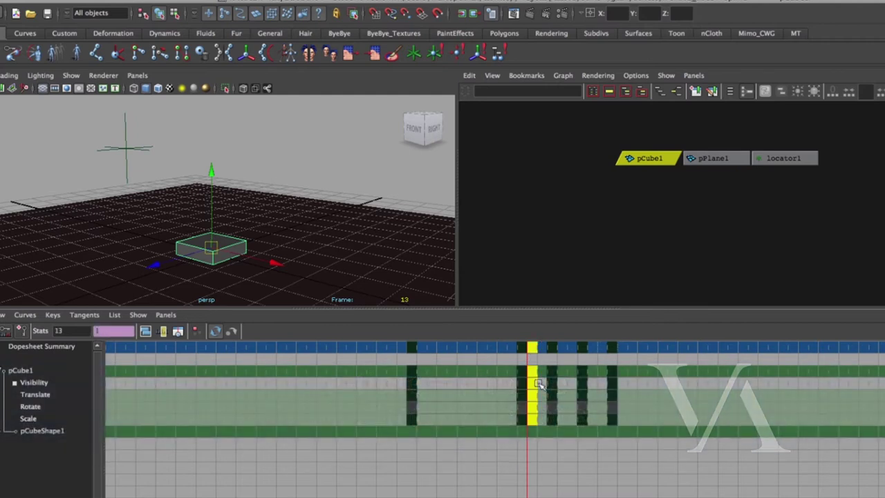
middle_drag(533, 347, 541, 356)
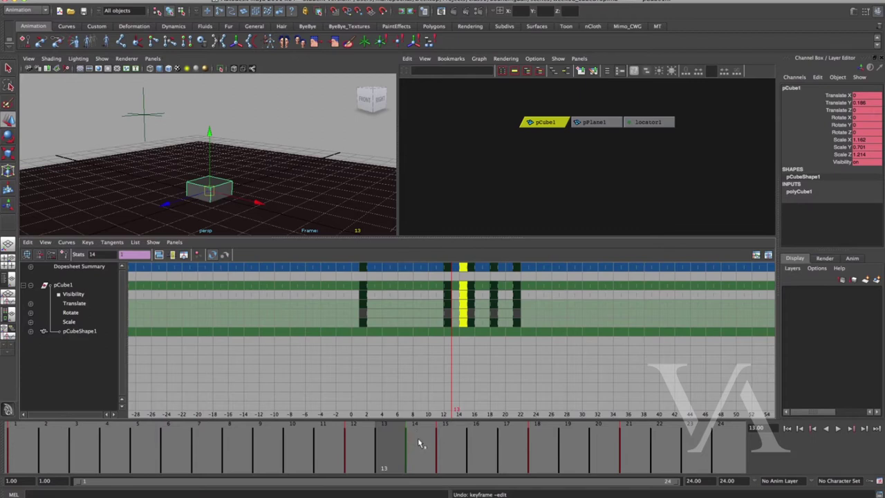
key(ctrl+z)
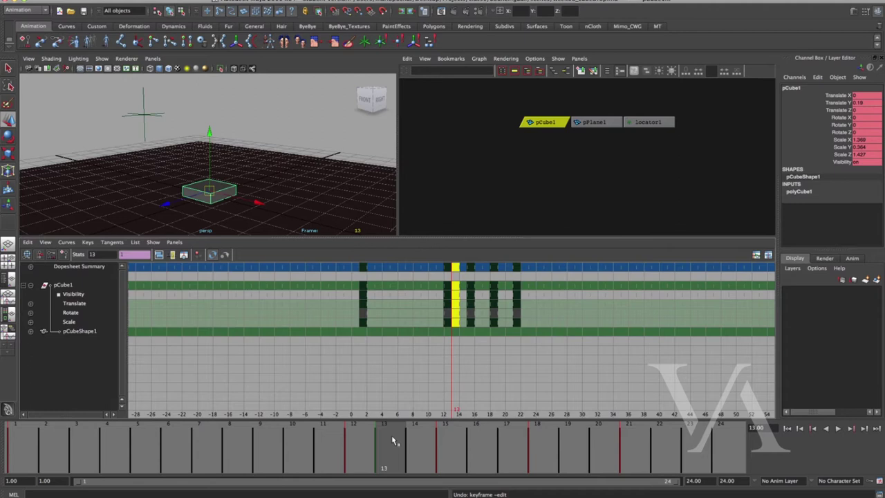
Highlight the frame 13 keyframe on the Time Slider for moving, and release it by going to frame 10.
shift+click(393, 446)
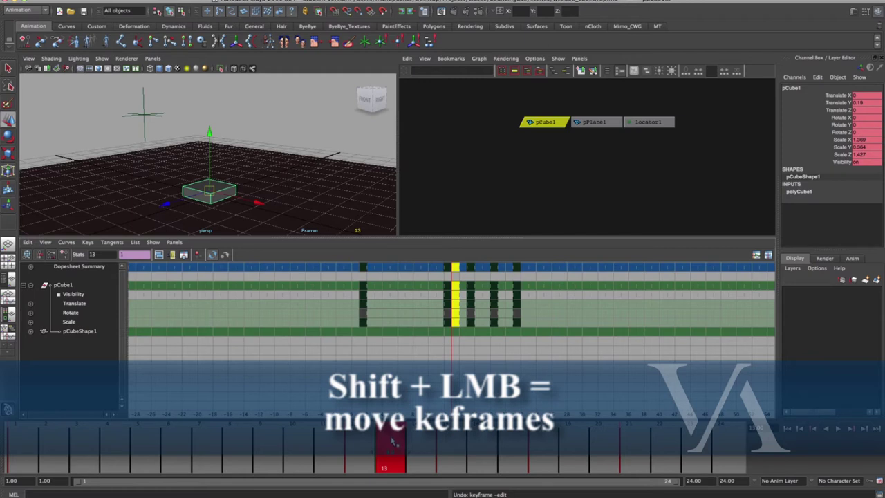
mouse_move(391, 442)
mouse_down()
mouse_move(411, 442)
mouse_move(396, 441)
mouse_up()
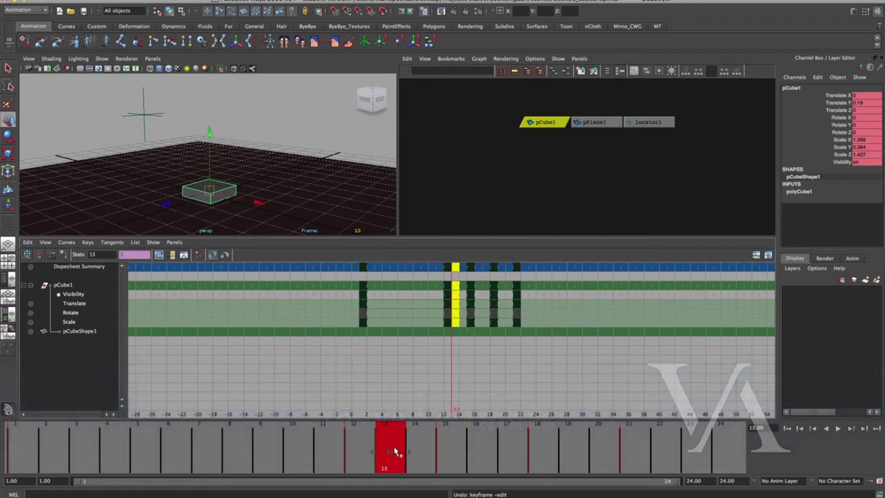
click(302, 451)
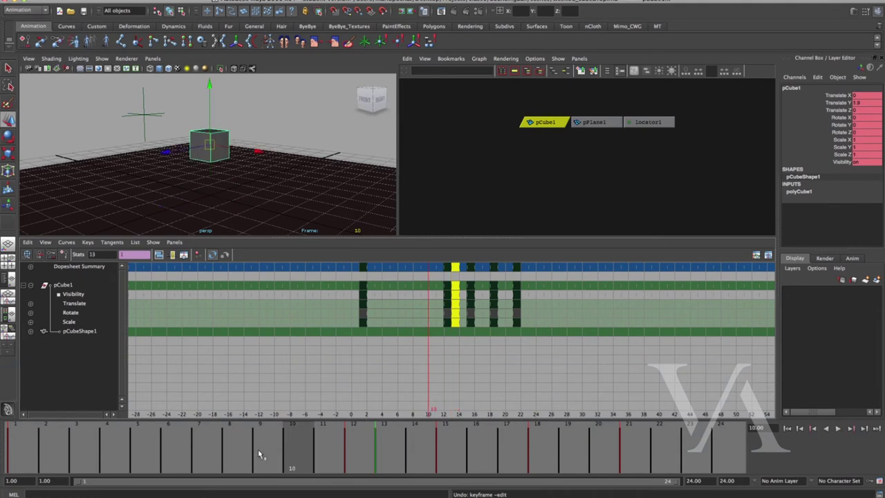
Try shifting the cube's keyframes within frames 9 to 22 one frame earlier on the Time Slider, and undo the move.
shift+drag(260, 454, 662, 450)
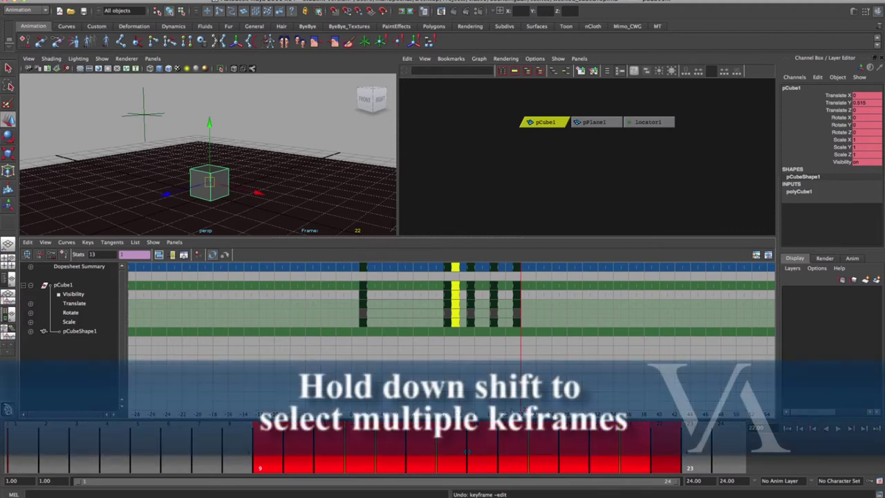
drag(468, 456, 444, 454)
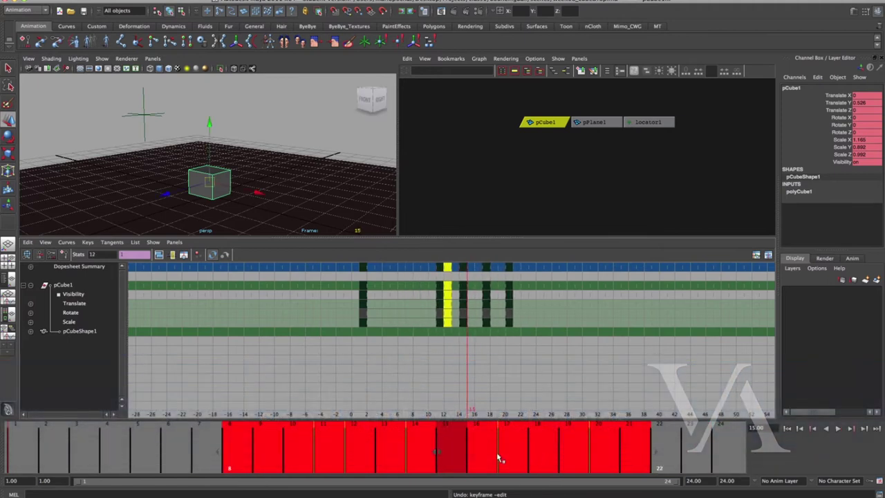
key(z)
Highlight other keyframe ranges on the Time Slider, try adjusting their timing, and undo the changes.
shift+drag(308, 456, 564, 448)
mouse_move(316, 458)
mouse_down()
mouse_move(109, 474)
mouse_move(312, 469)
mouse_up()
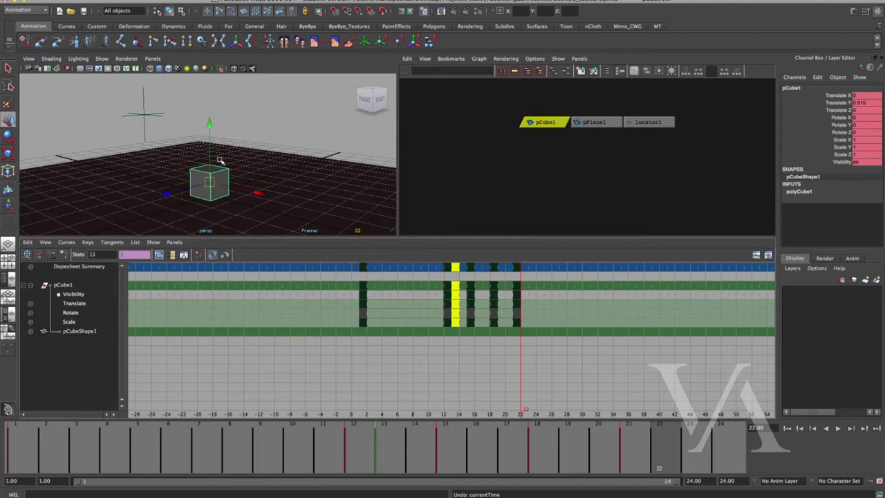
key(alt+v)
shift+drag(337, 466, 714, 451)
key(z)
key(z)
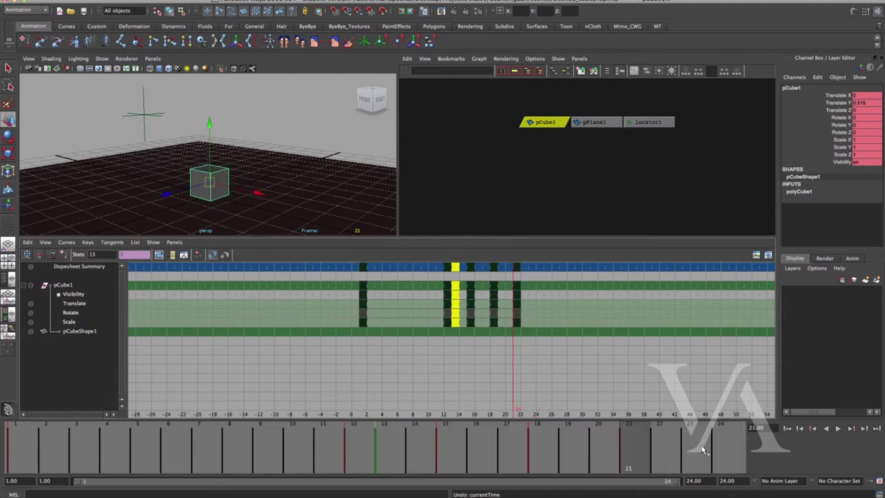
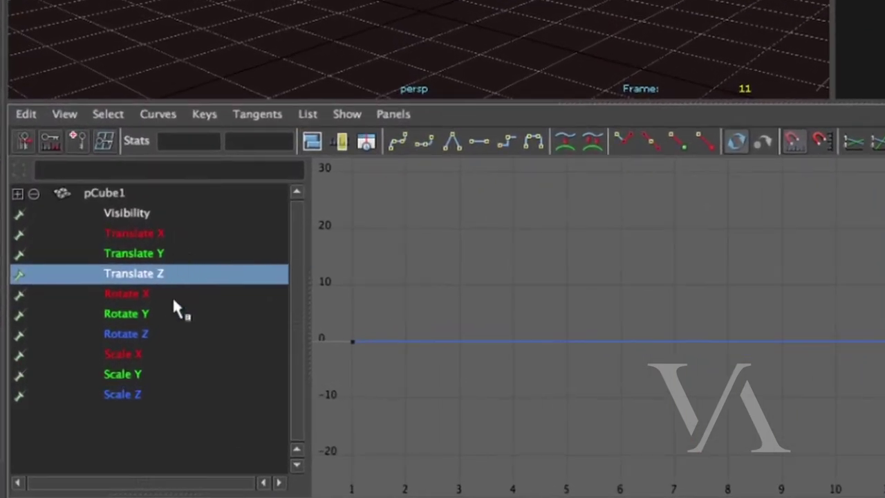
Inspect the cube's Rotate X, Scale X, Translate X and Translate Y curves one after another in the Graph Editor.
click(172, 295)
click(166, 351)
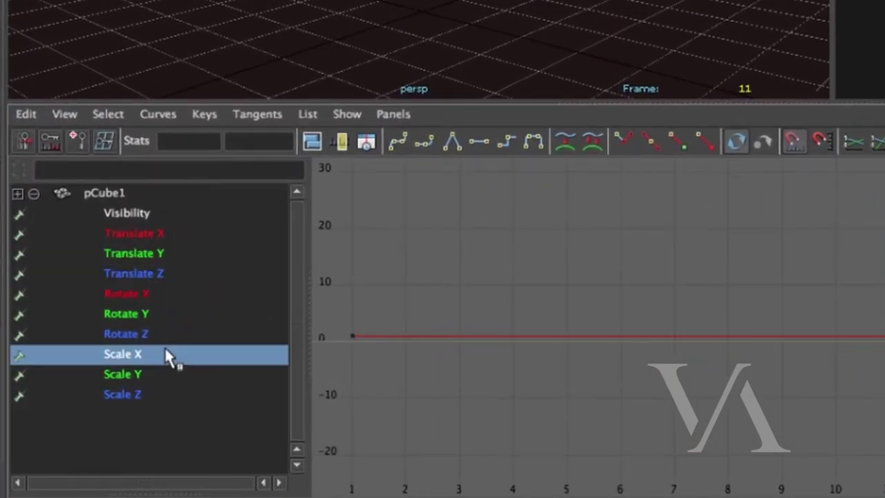
click(178, 238)
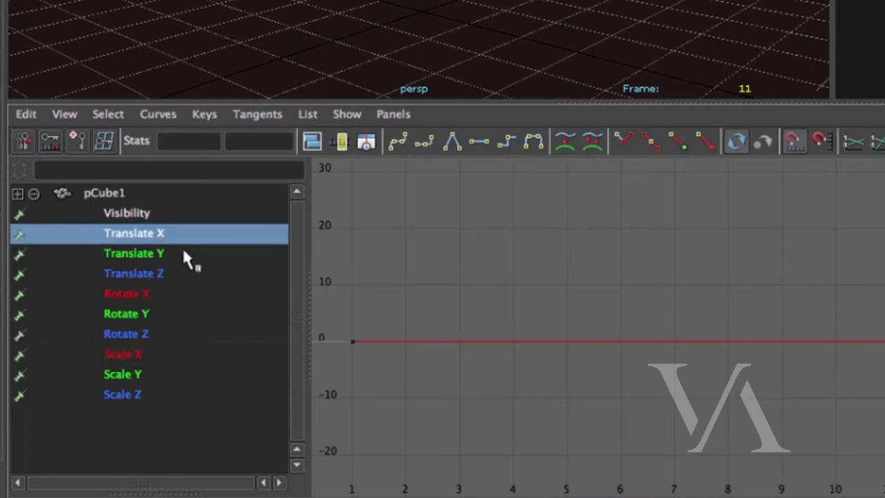
click(266, 259)
Activate the Move tool, scrub to frame 10, and compare the cube's Translate X curve with its Translate Y curve.
mouse_move(344, 448)
mouse_down()
mouse_move(145, 448)
mouse_move(311, 447)
mouse_move(157, 467)
mouse_move(270, 460)
mouse_up()
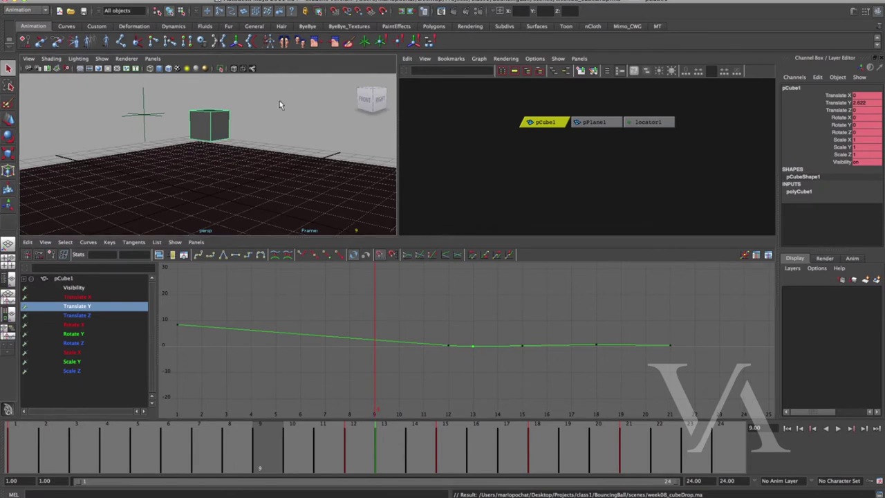
key(w)
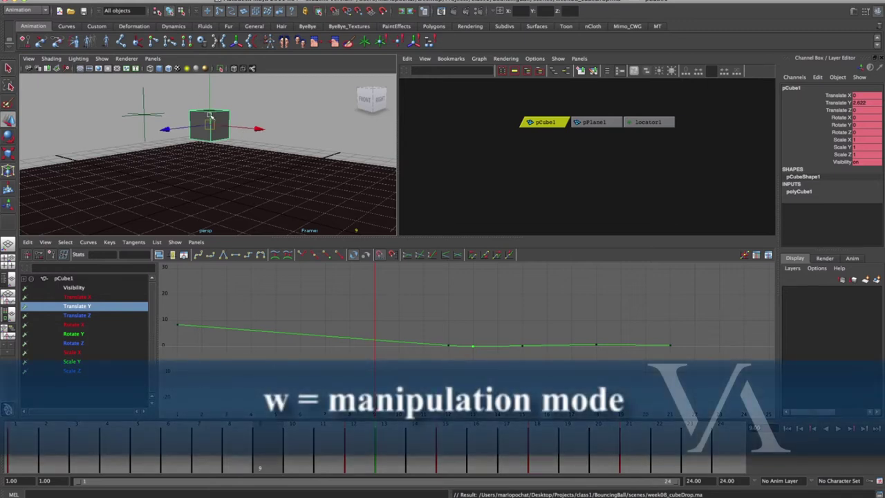
drag(249, 464, 287, 457)
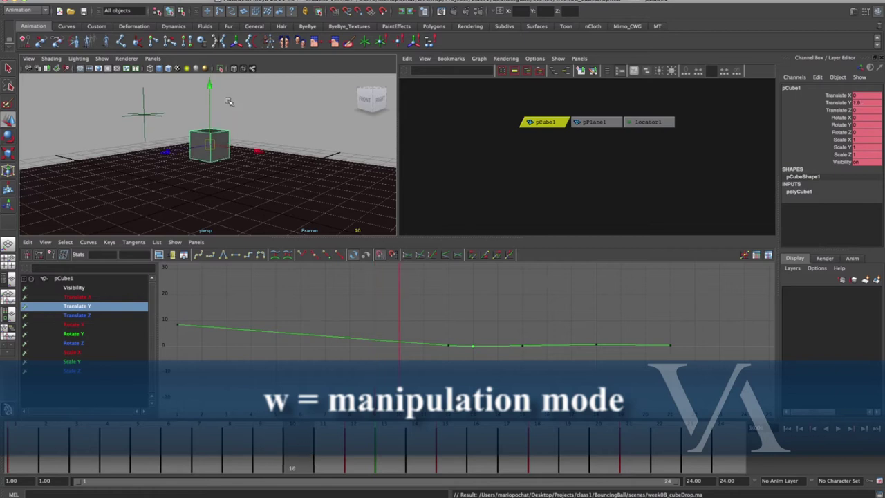
click(88, 297)
click(83, 306)
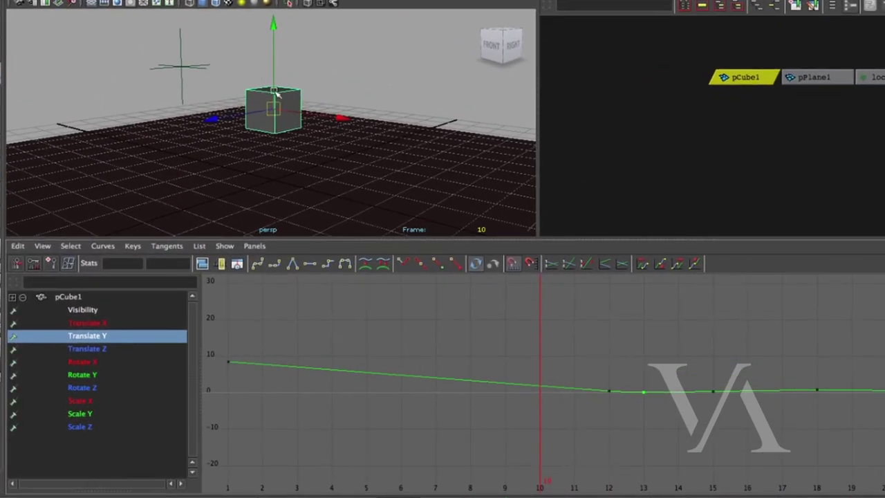
Select all the Translate Y keys, frame them in the Graph Editor, and clear the selection.
click(228, 361)
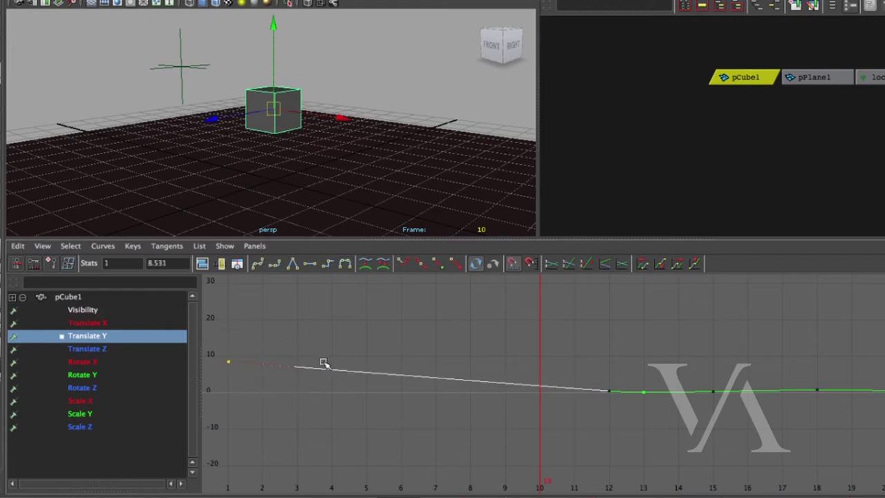
scroll(386, 375, down, 3)
drag(359, 344, 811, 420)
key(f)
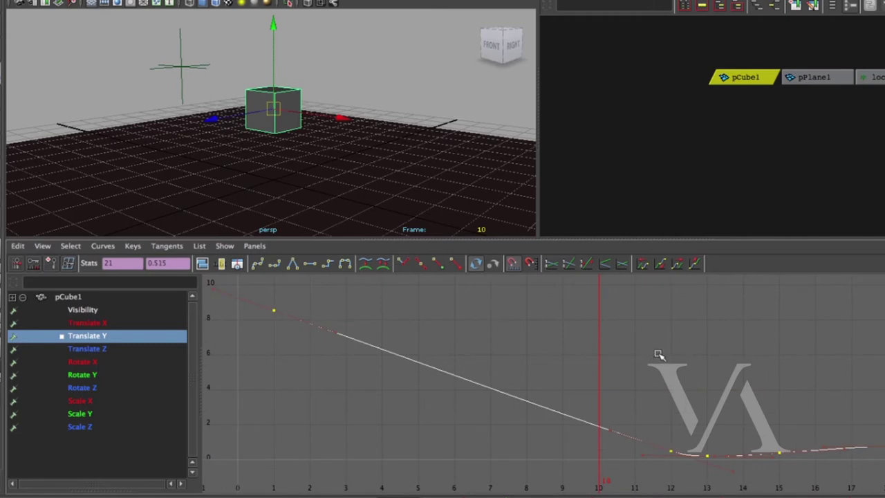
click(660, 426)
Go to frame 12, try raising its Translate Y key to 2.385, and undo the edit.
drag(399, 497, 98, 497)
drag(183, 497, 442, 497)
key(alt+period)
key(w)
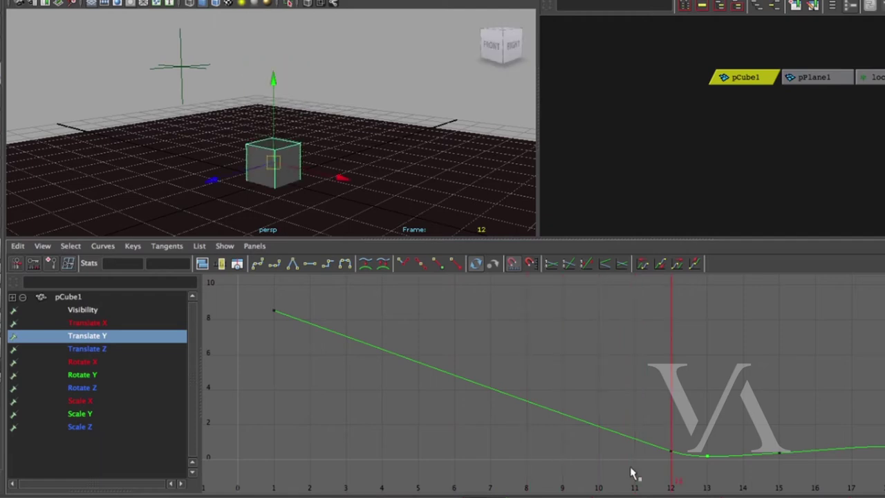
drag(679, 434, 658, 456)
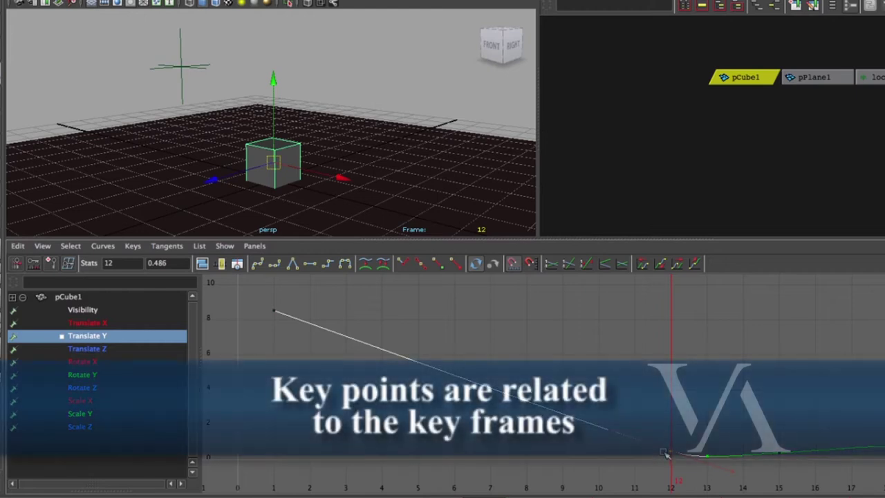
middle_drag(681, 430, 669, 397)
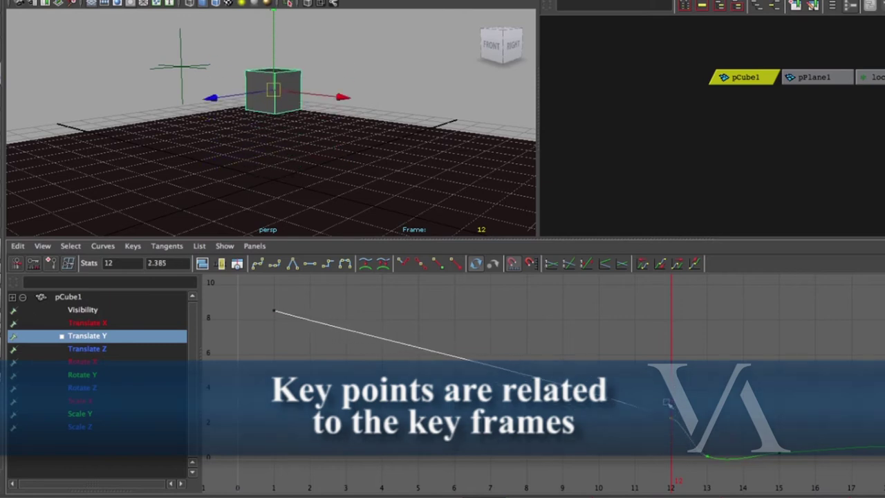
key(z)
Lower the Translate Y key at frame 1 to 4.175 and play back the animation.
key(alt+v)
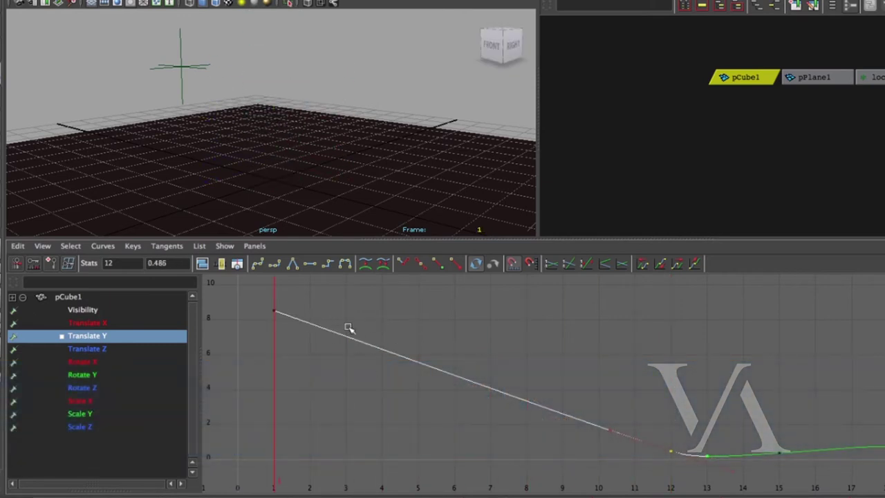
drag(302, 313, 266, 329)
middle_drag(304, 313, 317, 393)
key(alt+v)
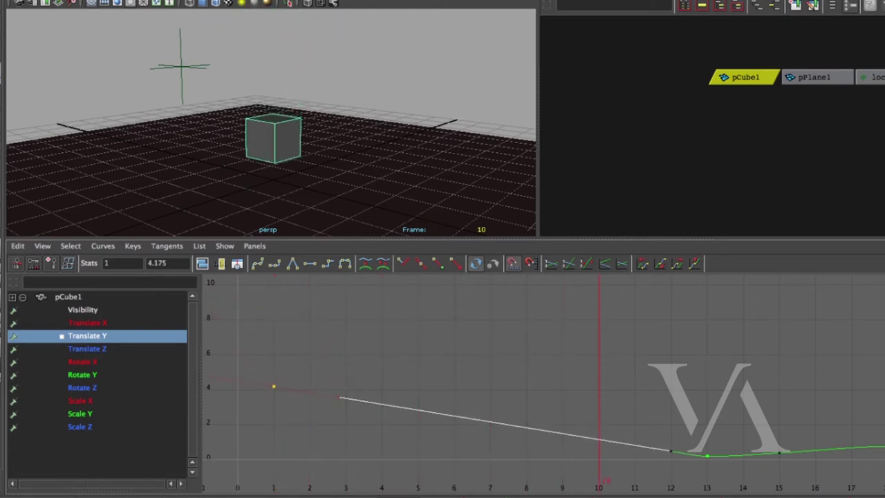
Raise the Translate Y key at frame 1 to about 11.286 and scrub to frame 13 to check the fall.
middle_drag(358, 447, 339, 368)
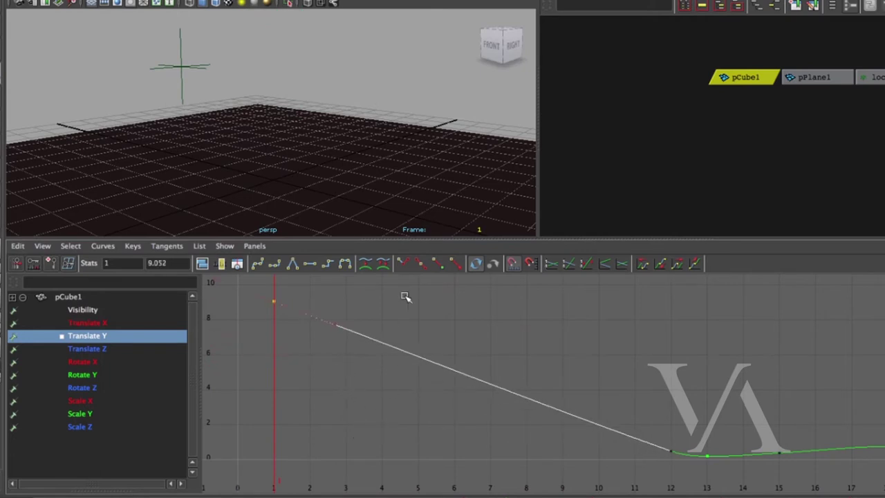
mouse_move(354, 213)
alt+right_down()
mouse_move(143, 187)
mouse_move(358, 220)
alt+right_up()
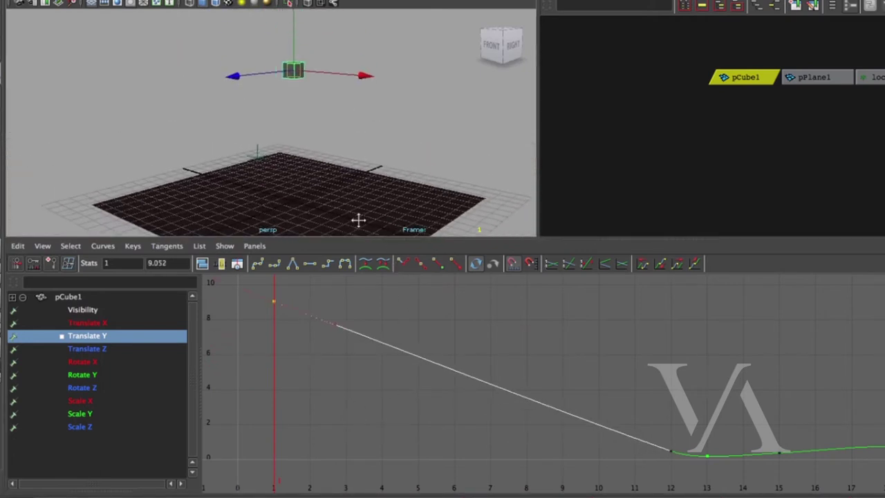
middle_drag(386, 408, 378, 346)
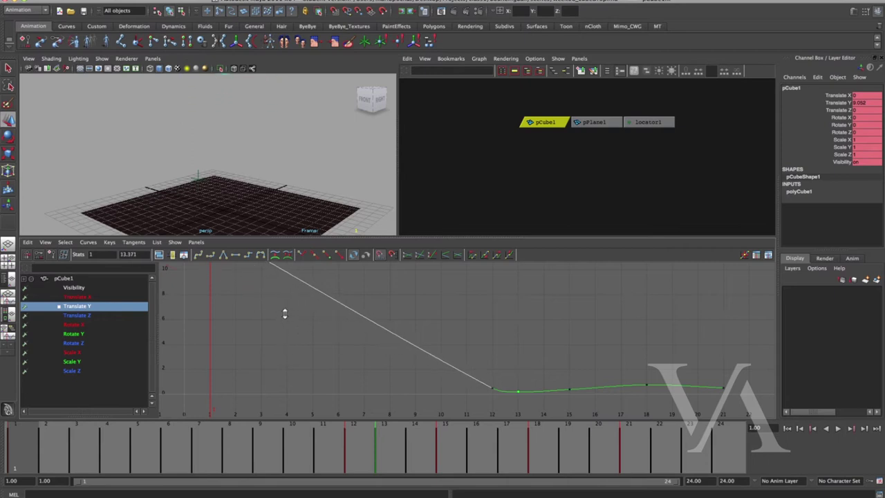
middle_drag(284, 313, 287, 343)
click(72, 455)
drag(106, 451, 395, 447)
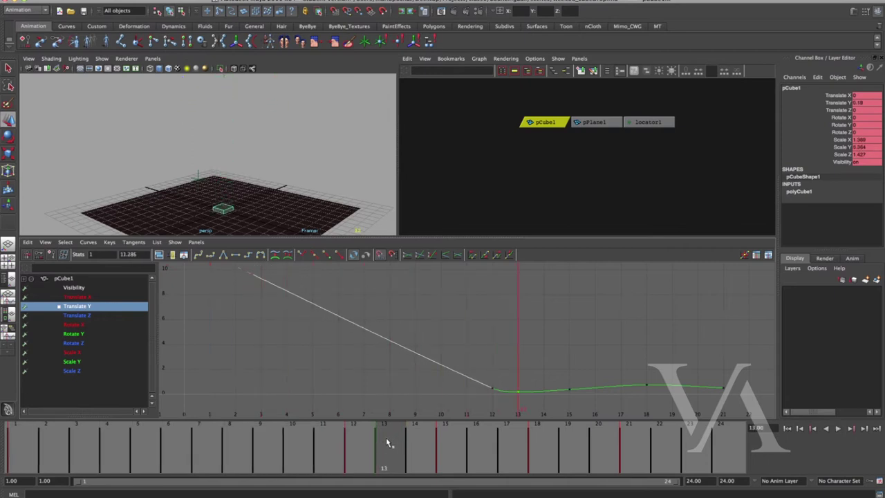
Show the cube's Scale X curve, frame the keys around frame 13, and examine the curve with nothing selected.
scroll(331, 205, up, 8)
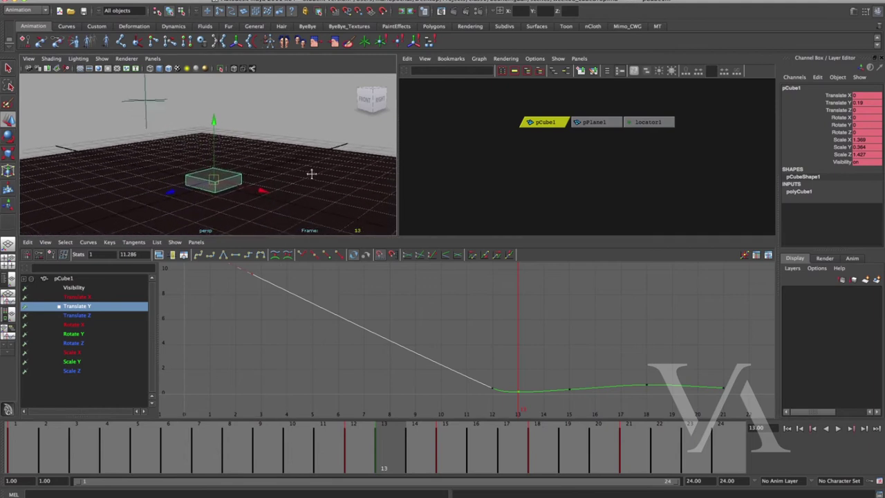
alt+middle_drag(454, 376, 415, 336)
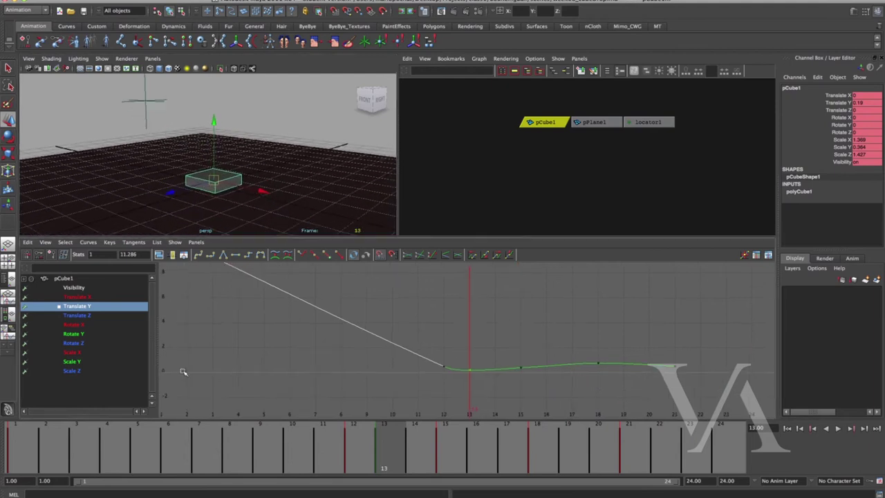
click(92, 353)
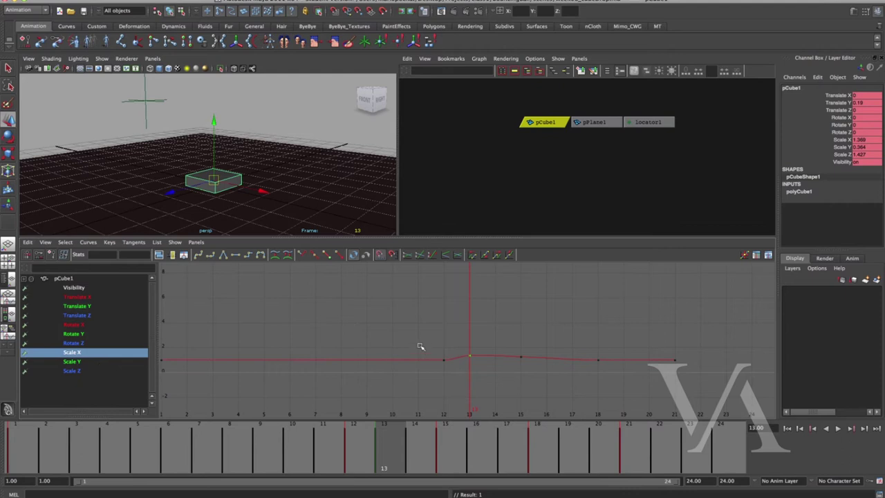
drag(470, 357, 493, 389)
key(f)
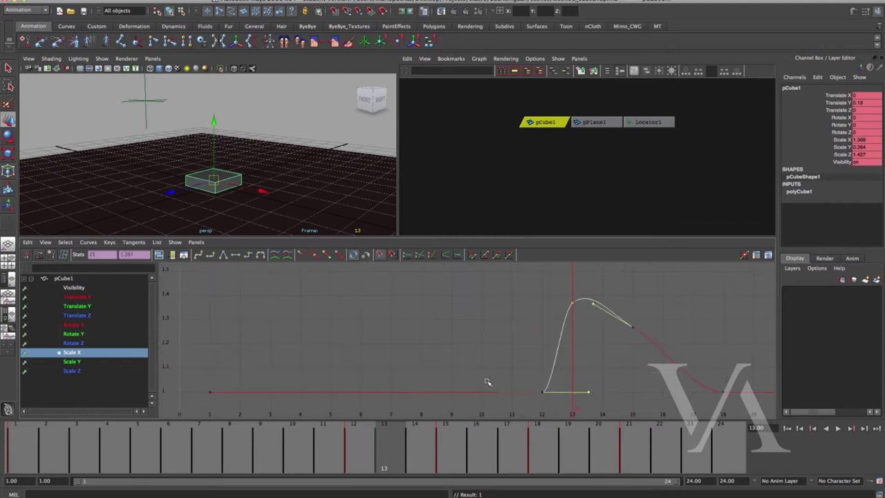
key(q)
click(534, 366)
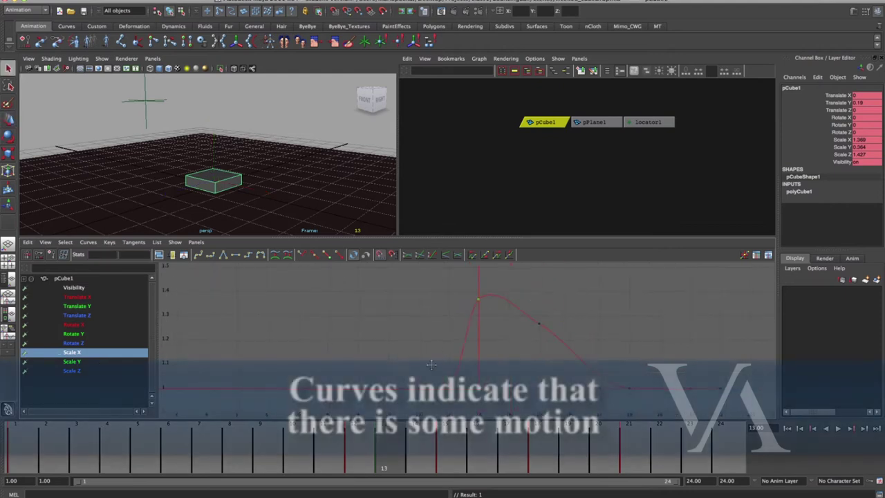
alt+middle_drag(554, 377, 443, 372)
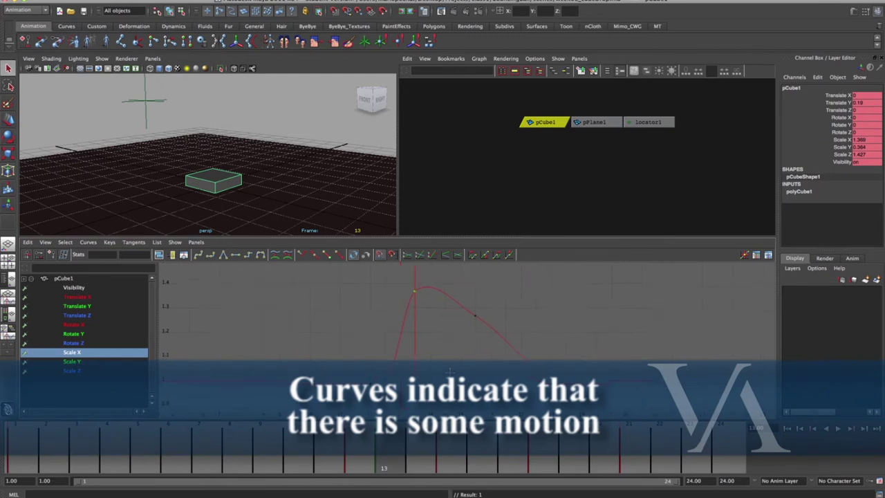
alt+middle_drag(497, 370, 541, 367)
alt+middle_drag(485, 355, 524, 353)
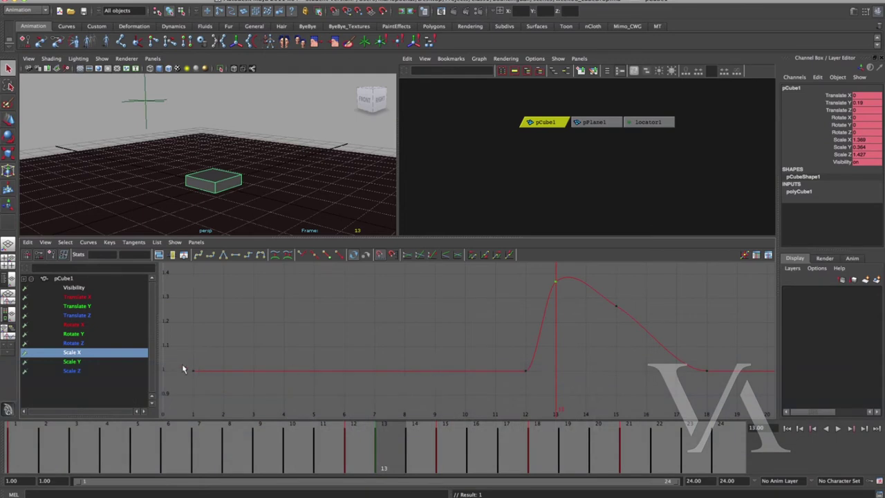
Select the Scale X keys at frames 1 and 12, and scrub between frames 9 and 13 to compare the scaling.
drag(270, 377, 531, 404)
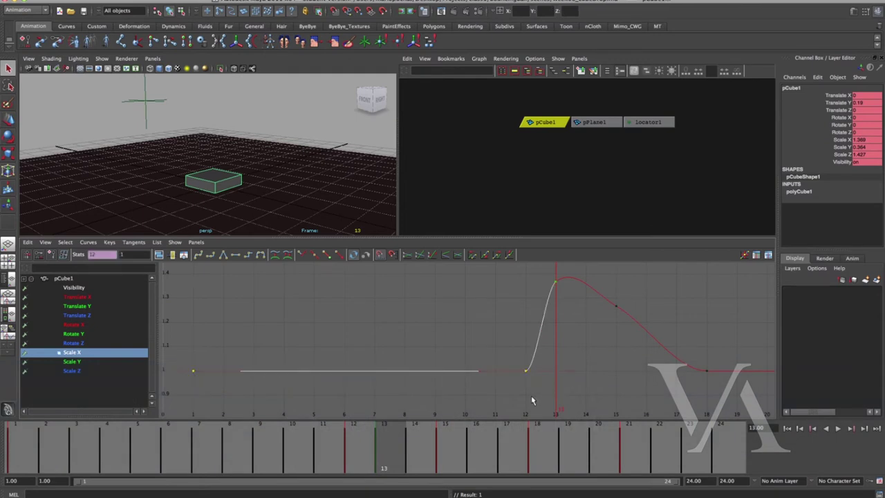
mouse_move(384, 462)
mouse_down()
mouse_move(130, 476)
mouse_move(283, 482)
mouse_up()
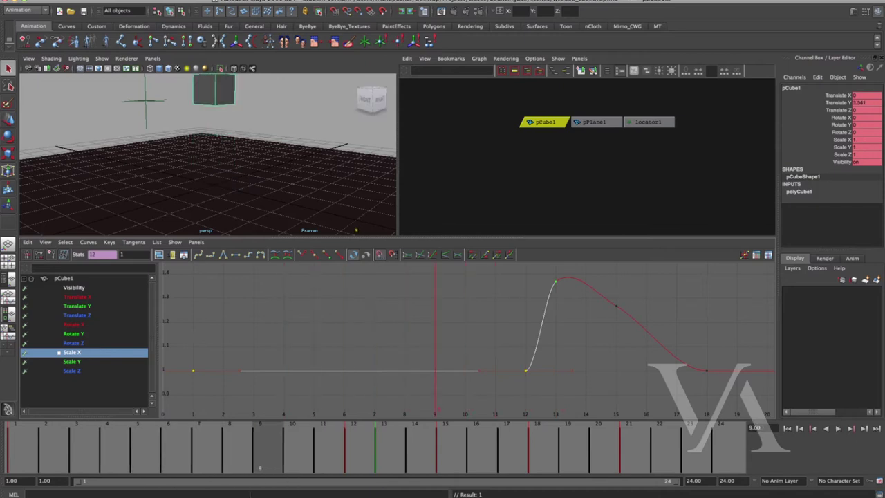
mouse_move(261, 464)
mouse_down()
mouse_move(52, 467)
mouse_move(349, 455)
mouse_move(288, 458)
mouse_move(322, 463)
mouse_up()
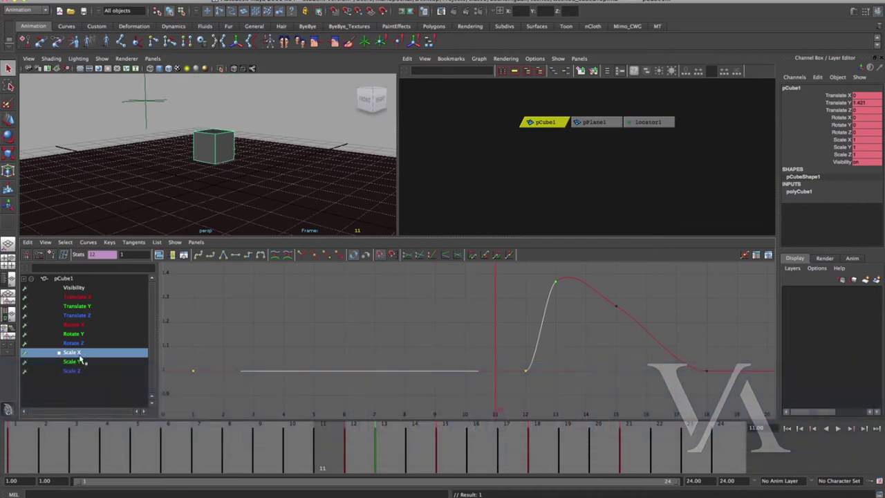
drag(344, 452, 381, 452)
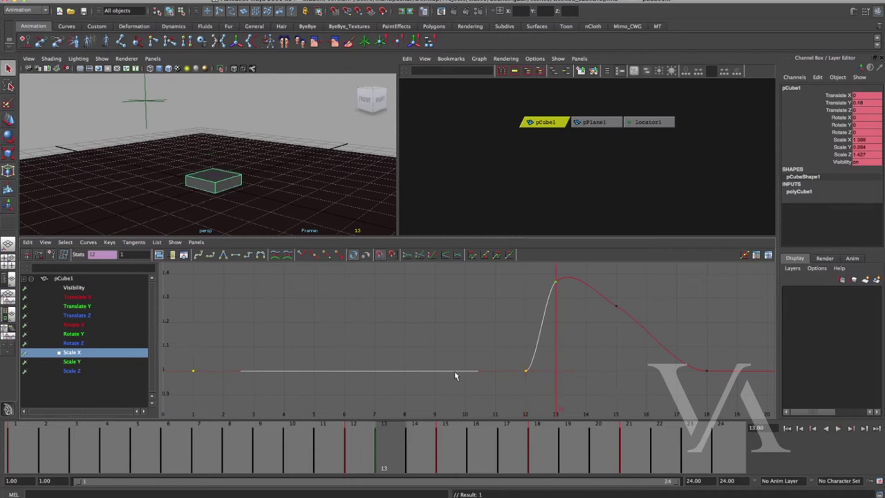
Go to frame 15, select its Scale X key, try moving a key on the curve, and undo the edit.
key(w)
shift+middle_drag(570, 348, 482, 344)
key(z)
drag(382, 456, 446, 456)
drag(539, 316, 524, 349)
shift+middle_drag(533, 385, 472, 358)
Switch to the Select tool and select all the keys on the Scale X curve.
key(q)
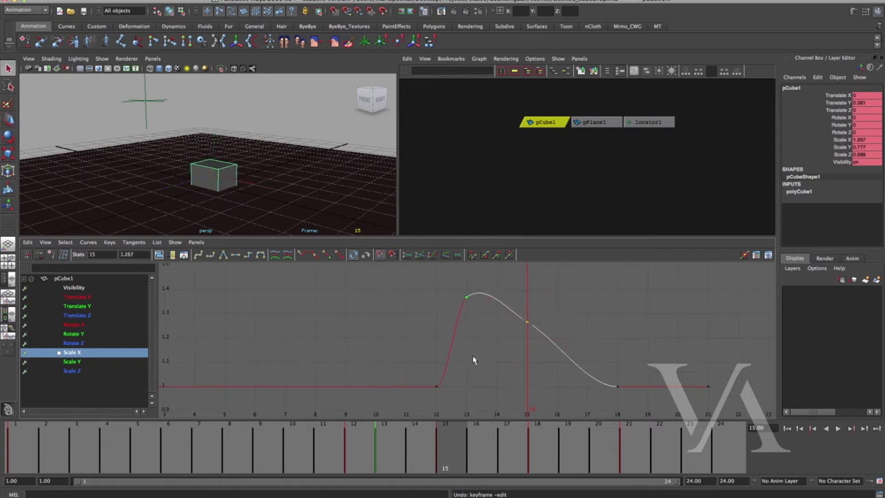
drag(399, 351, 475, 366)
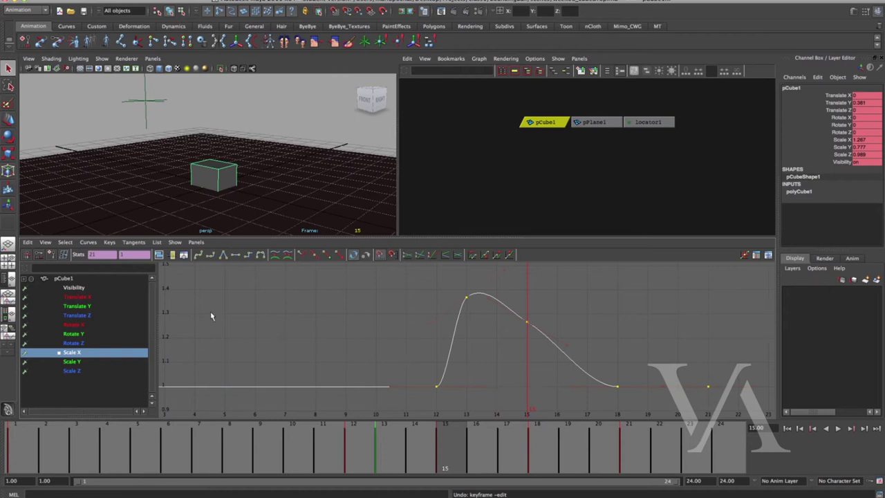
Turn on Show Buffer Curves and examine the edited Scale X curve against its buffer curve around frames 13 to 15.
click(45, 242)
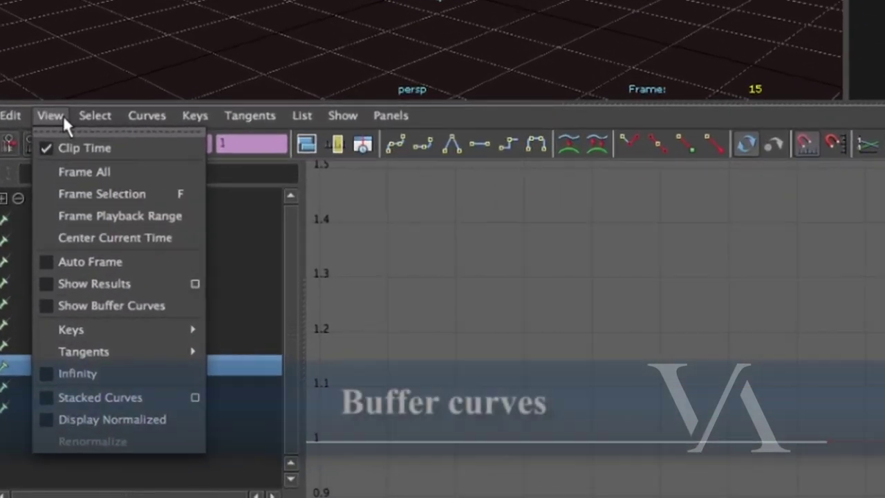
click(87, 311)
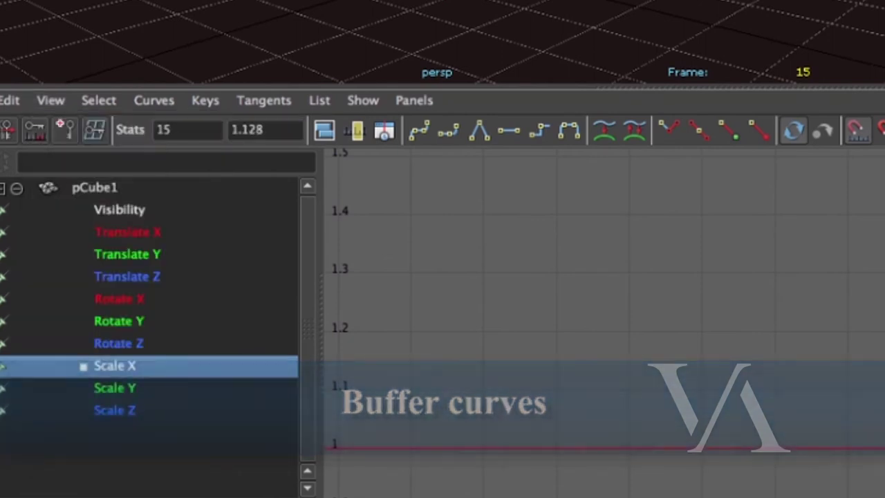
scroll(603, 323, up, 5)
alt+middle_drag(857, 249, 595, 322)
scroll(603, 323, up, 2)
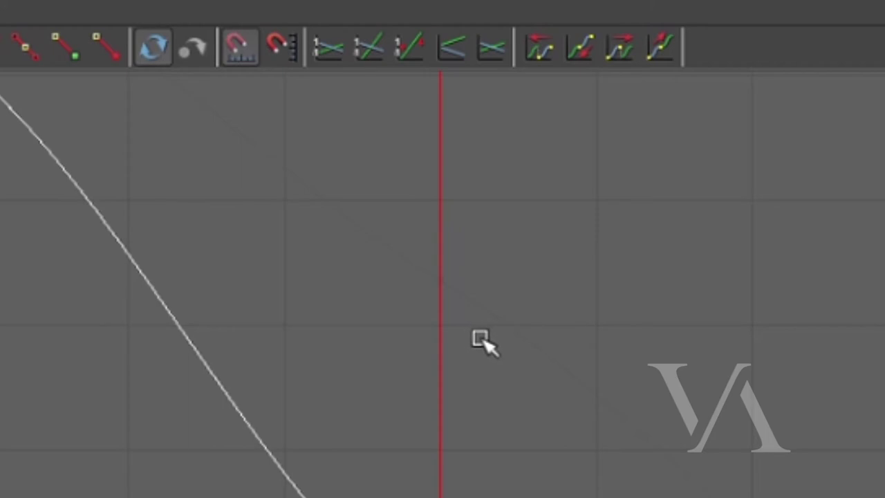
alt+middle_drag(471, 336, 474, 237)
alt+right_drag(474, 237, 434, 237)
alt+middle_drag(434, 237, 438, 252)
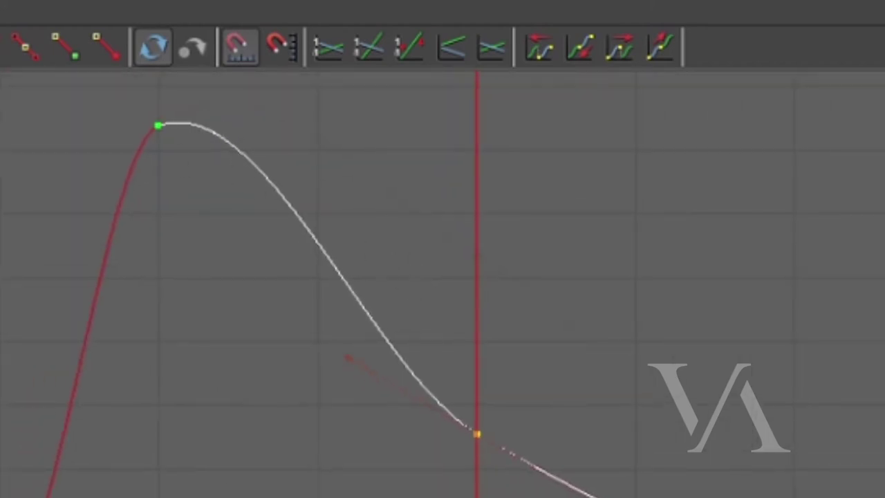
Undo the Scale X key move at frame 15, redo it to compare the curve shapes, and undo it again.
key(z)
key(shift+z)
key(z)
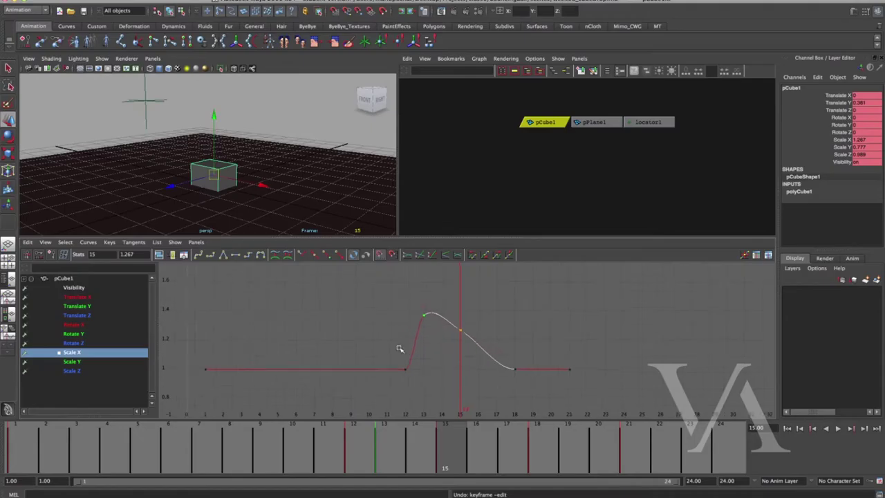
Go to frame 21, display all of the cube's curves, and narrow the display to Translate X, Y and Z.
drag(447, 441, 627, 467)
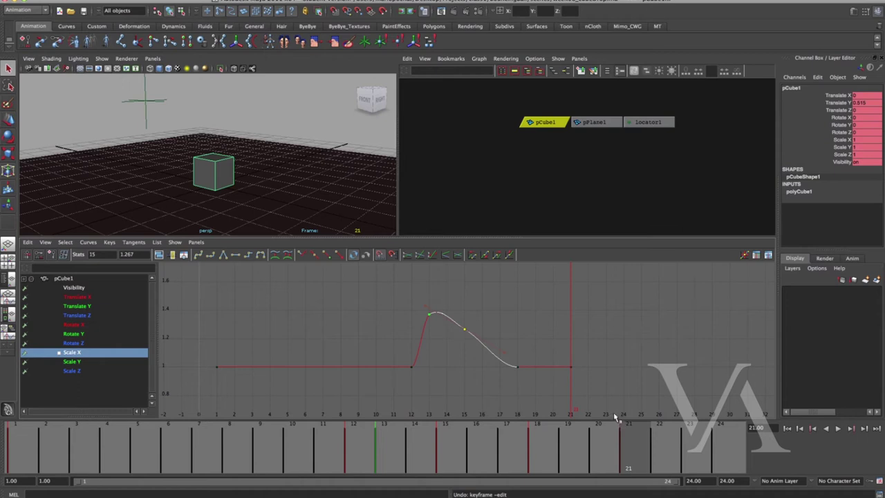
click(106, 279)
key(f)
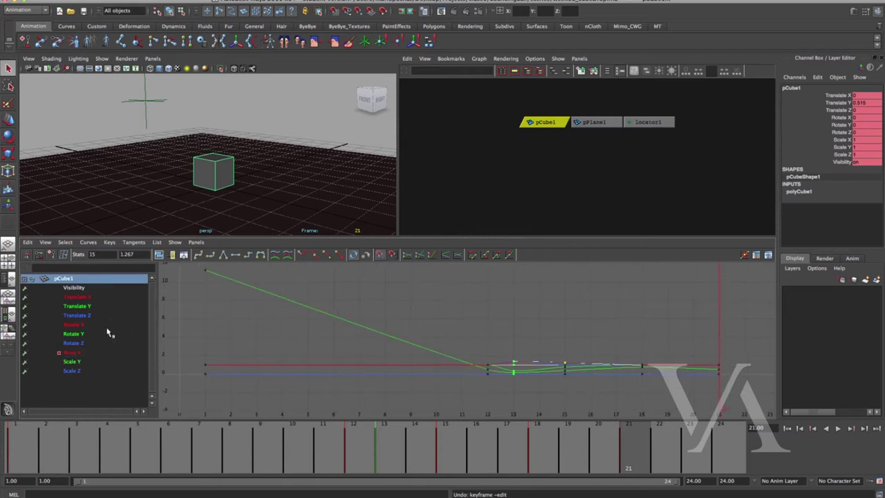
drag(107, 325, 108, 343)
drag(110, 297, 116, 315)
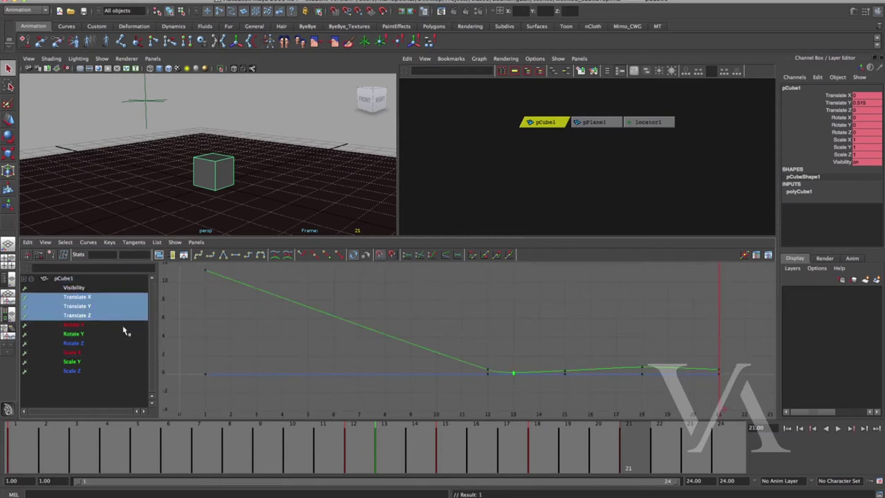
Frame the translate keys at frames 13 and 15, and isolate the Translate Y curve to examine its shape against the zero line.
drag(477, 352, 644, 400)
key(f)
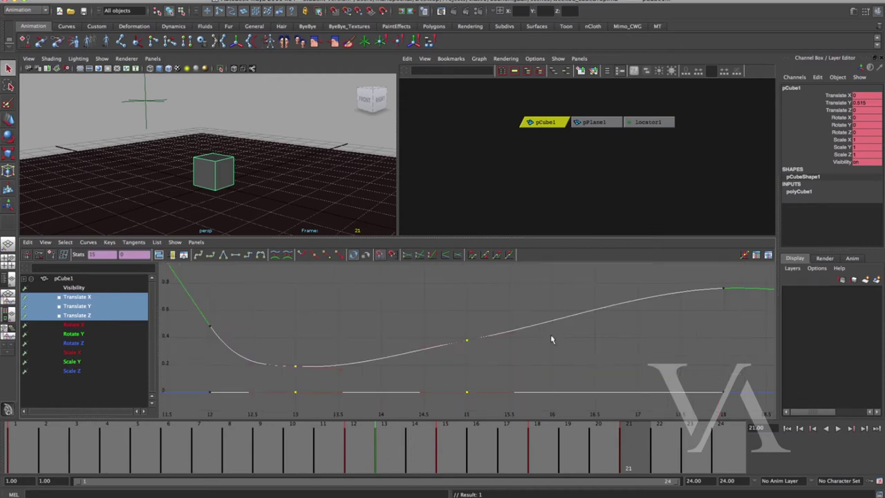
click(455, 300)
alt+right_drag(523, 348, 492, 349)
alt+middle_drag(492, 349, 455, 368)
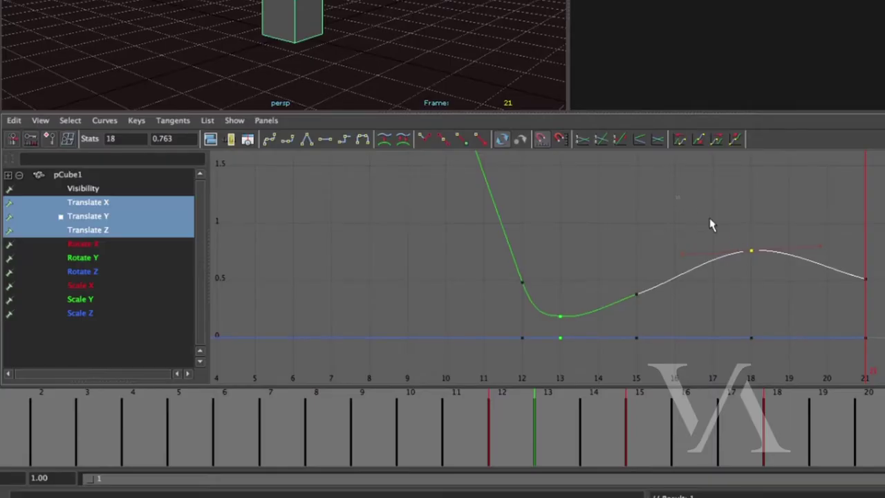
alt+middle_drag(711, 221, 799, 339)
alt+right_drag(799, 339, 733, 325)
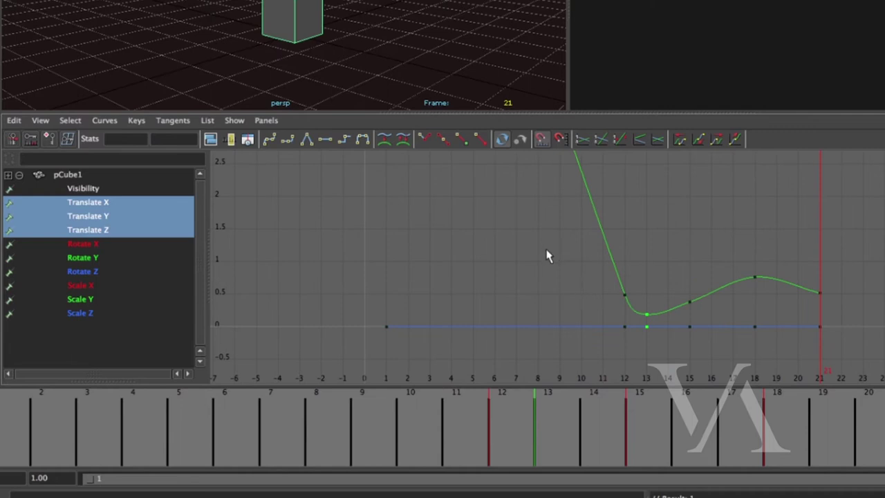
click(141, 219)
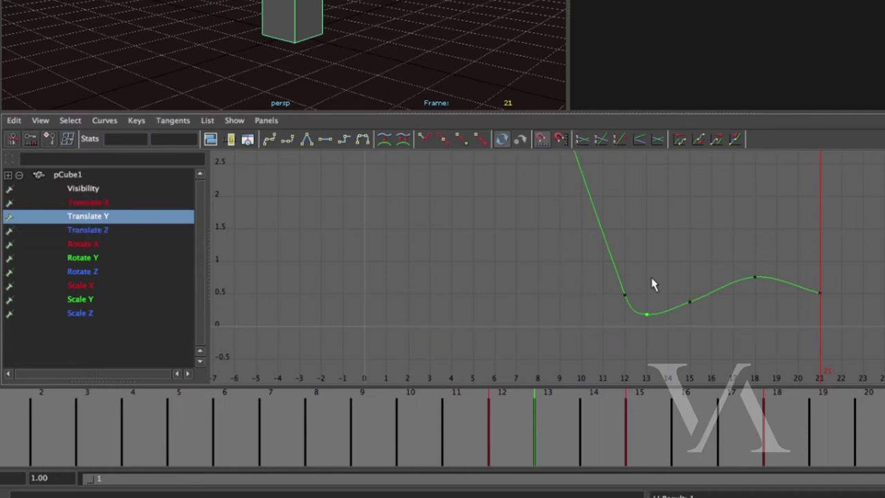
alt+middle_drag(805, 302, 749, 244)
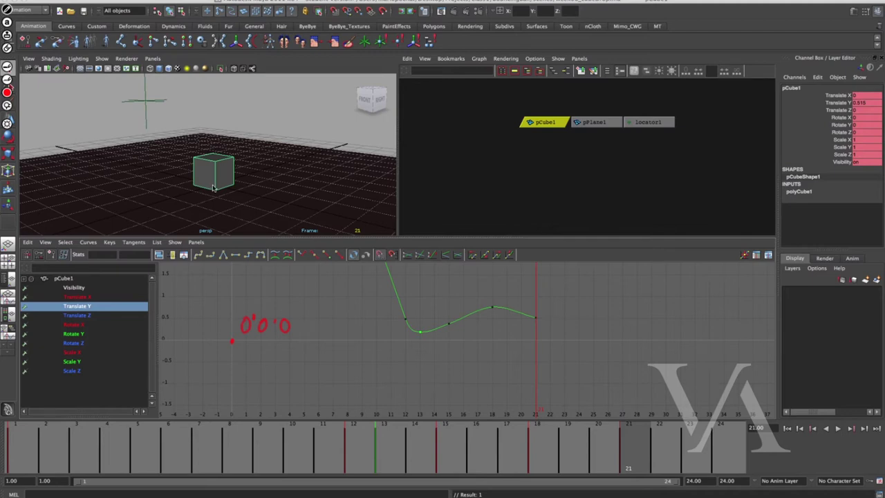
mouse_move(197, 192)
mouse_down()
mouse_move(232, 180)
mouse_move(234, 190)
mouse_move(245, 170)
mouse_up()
drag(253, 165, 253, 169)
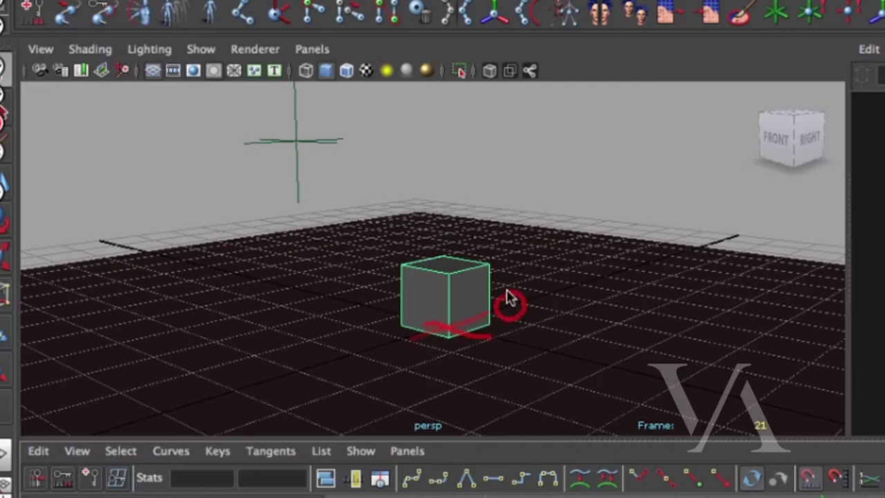
mouse_move(552, 298)
mouse_down()
mouse_move(549, 321)
mouse_move(552, 298)
mouse_up()
mouse_move(570, 288)
mouse_down()
mouse_move(565, 296)
mouse_move(593, 304)
mouse_move(584, 304)
mouse_up()
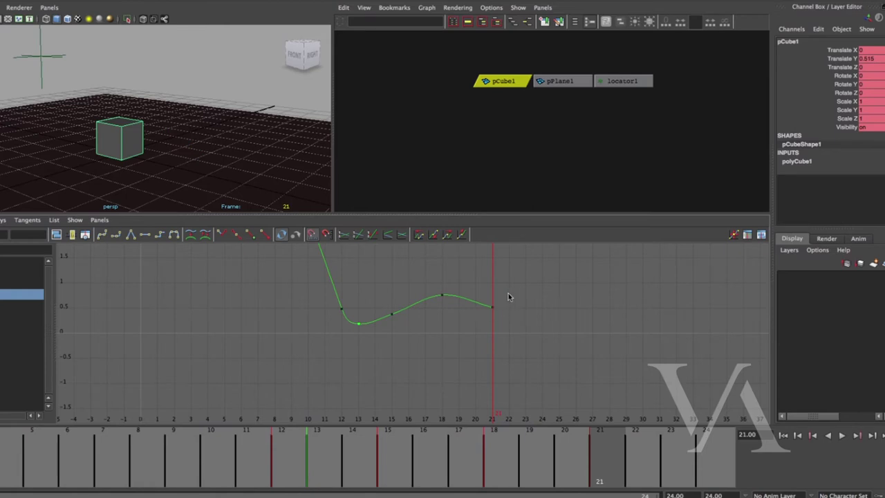
Try lowering the Translate Y key at frame 21 to about -0.357 with the Move tool.
click(492, 307)
drag(832, 85, 840, 83)
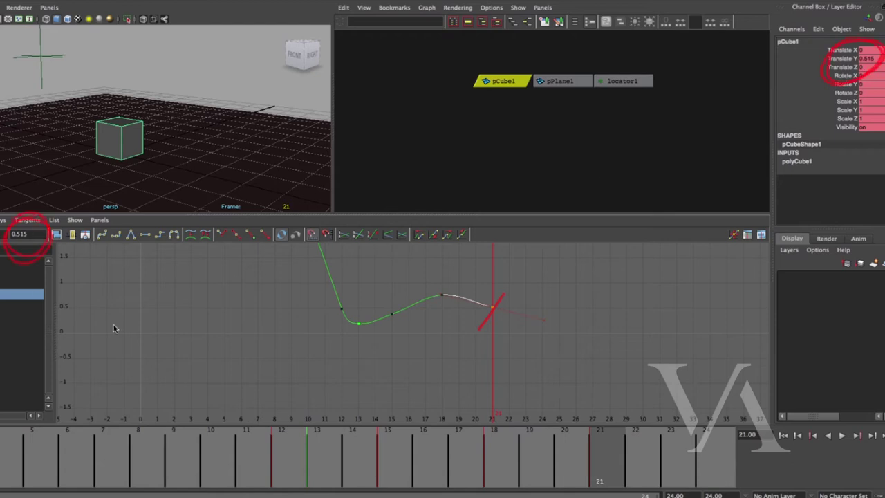
mouse_move(110, 234)
mouse_down()
mouse_move(387, 124)
mouse_move(679, 73)
mouse_move(677, 92)
mouse_up()
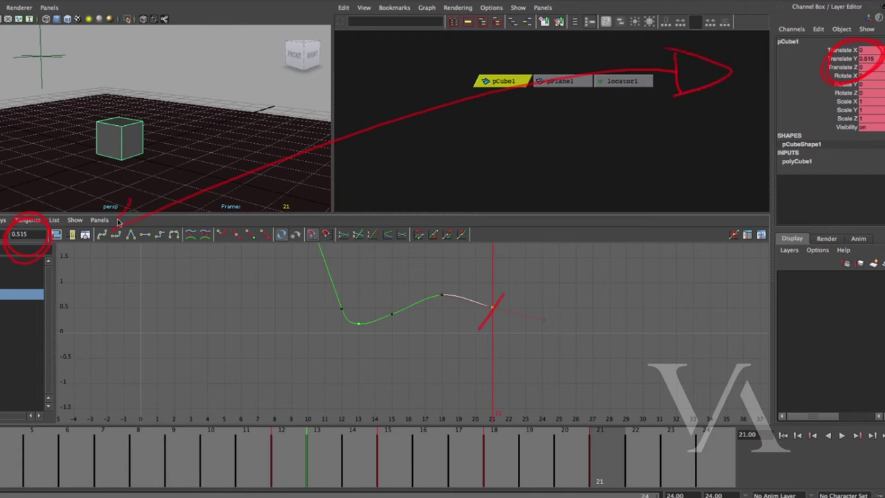
drag(502, 297, 482, 319)
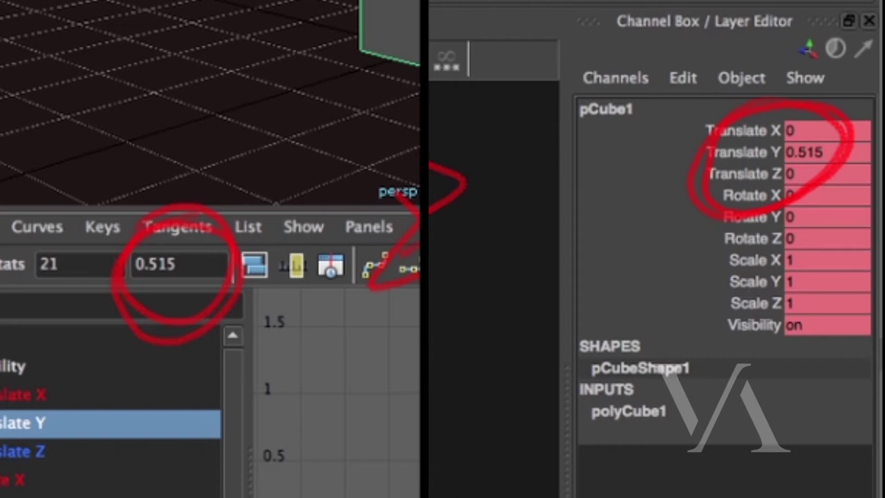
key(w)
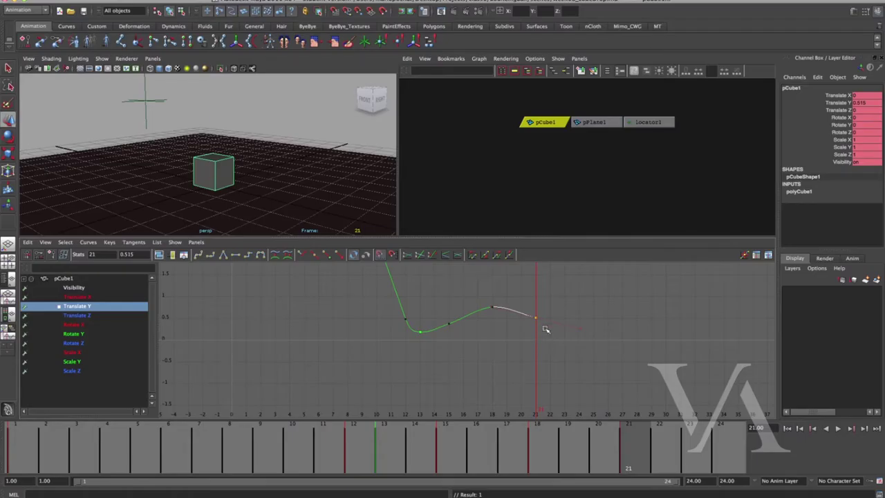
shift+middle_drag(545, 313, 545, 322)
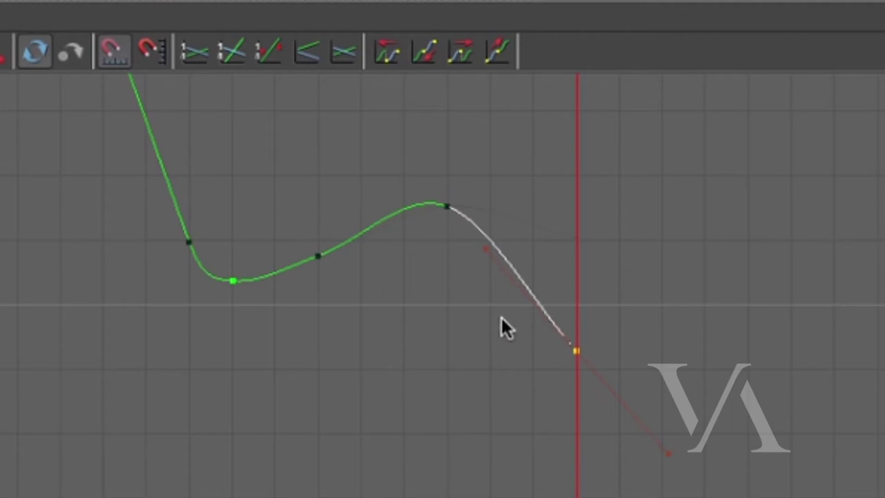
Inspect the lowered cube from below and above the ground plane, and undo the Translate Y key move at frame 21.
mouse_move(492, 309)
mouse_down()
mouse_move(654, 296)
mouse_move(532, 310)
mouse_up()
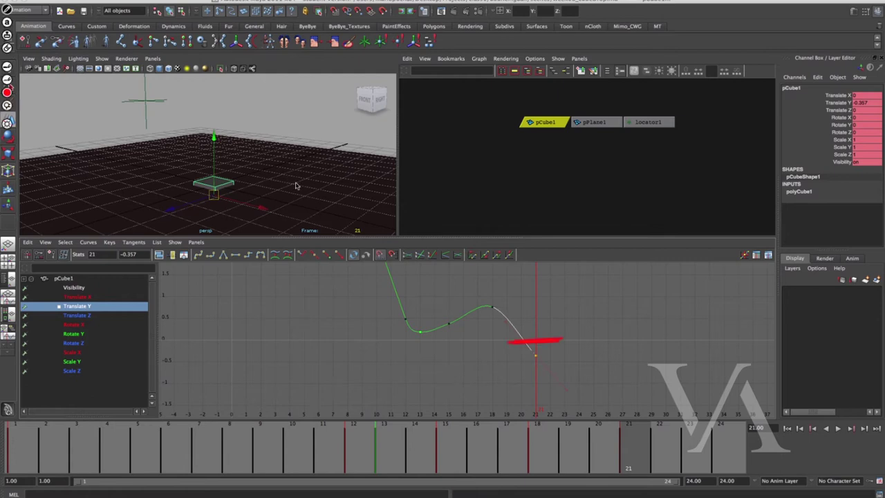
click(301, 127)
alt+drag(301, 127, 287, 187)
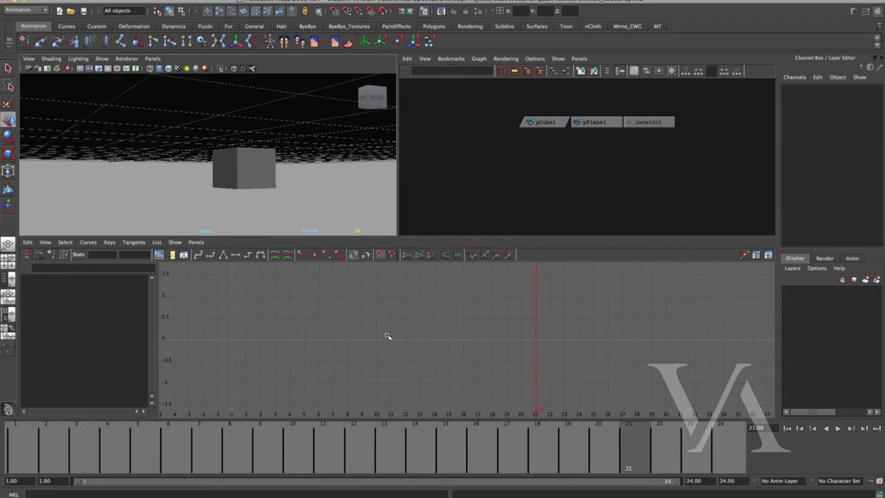
click(237, 187)
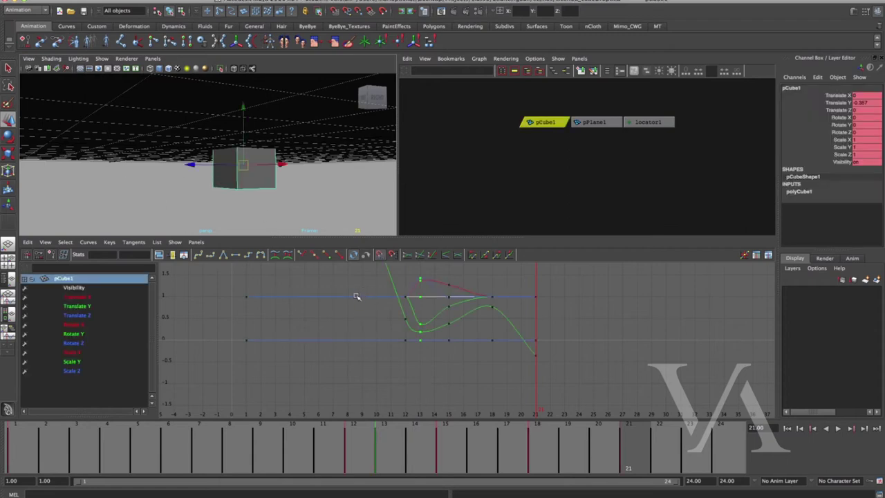
click(84, 309)
alt+drag(252, 188, 284, 209)
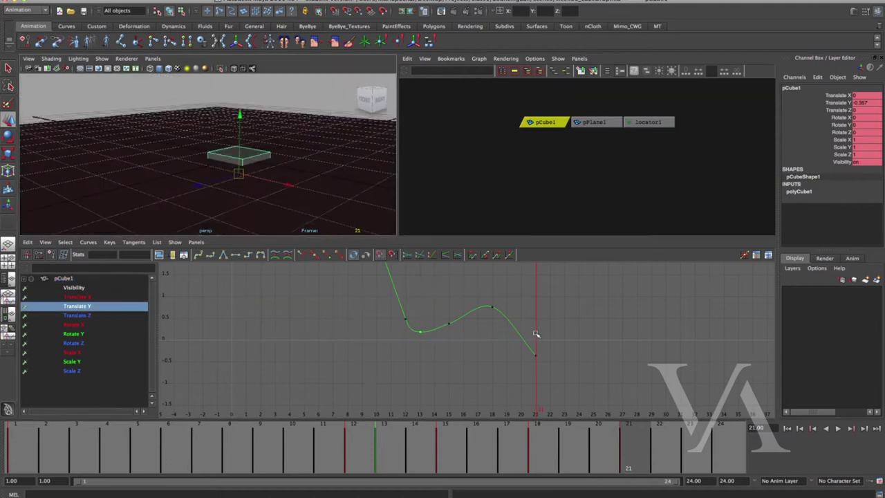
key(ctrl+z)
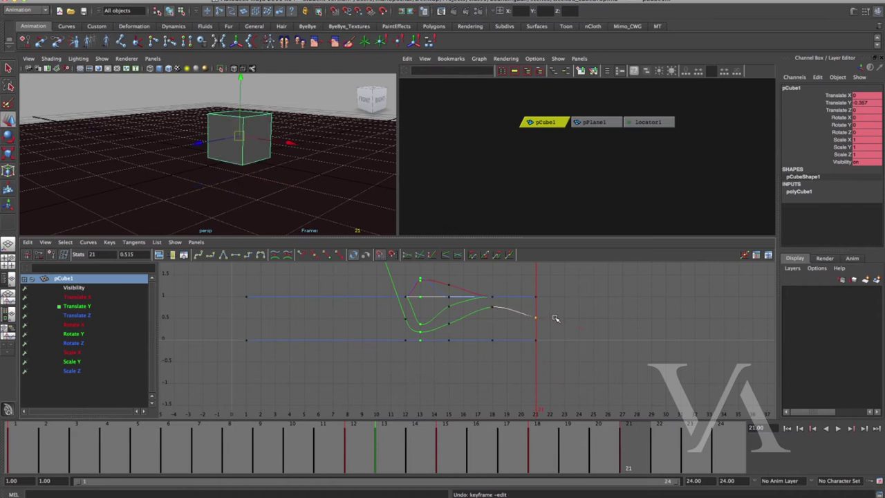
Scrub between frames 12 and 14 to check the cube against the ground in a low side view, ending on frame 13.
drag(349, 459, 379, 464)
click(441, 373)
alt+right_drag(441, 374, 535, 337)
drag(382, 456, 434, 458)
alt+middle_drag(270, 175, 274, 161)
alt+drag(274, 161, 262, 192)
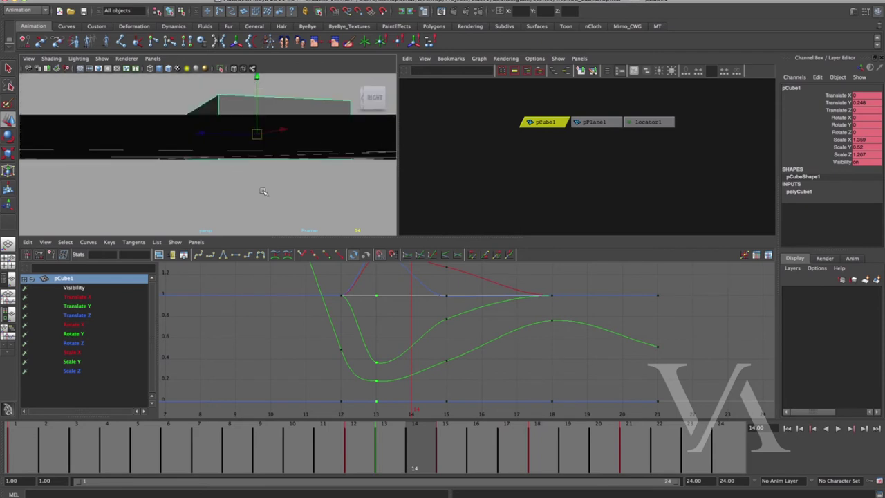
click(373, 458)
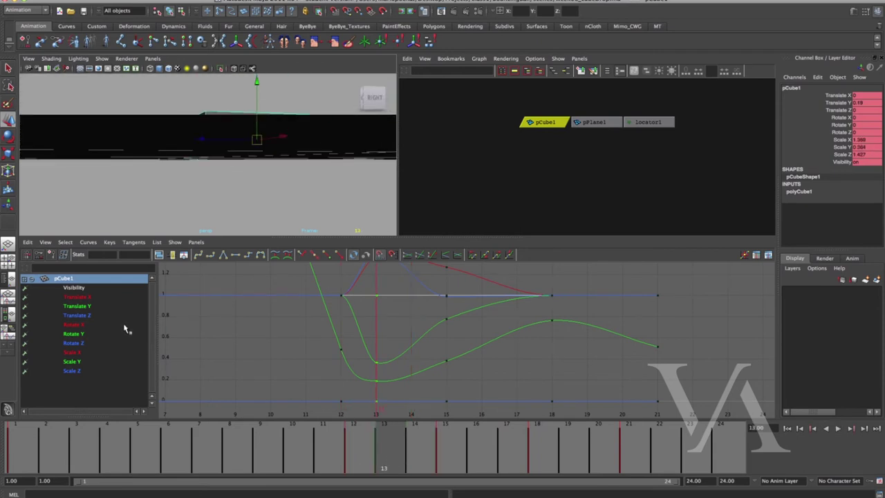
Isolate the Translate Y curve, select its key at frame 13, and examine the curve up close between frames 13 and 13.2.
click(113, 306)
key(f)
scroll(408, 318, up, 5)
alt+middle_drag(417, 320, 523, 284)
click(314, 343)
alt+middle_drag(320, 365, 393, 361)
scroll(426, 353, up, 6)
alt+middle_drag(463, 325, 519, 339)
scroll(519, 339, up, 9)
alt+middle_drag(646, 276, 683, 258)
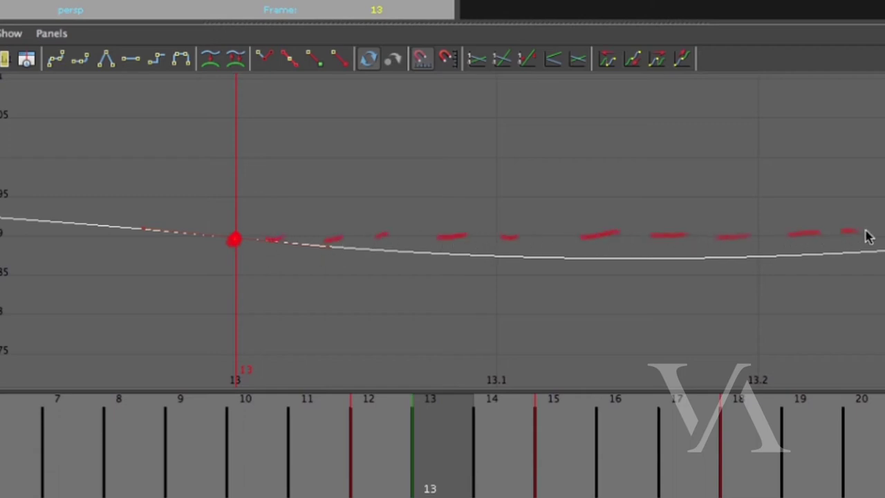
mouse_move(617, 273)
mouse_down()
mouse_move(620, 327)
mouse_move(616, 288)
mouse_move(651, 330)
mouse_up()
mouse_move(669, 301)
mouse_down()
mouse_move(726, 312)
mouse_move(754, 348)
mouse_up()
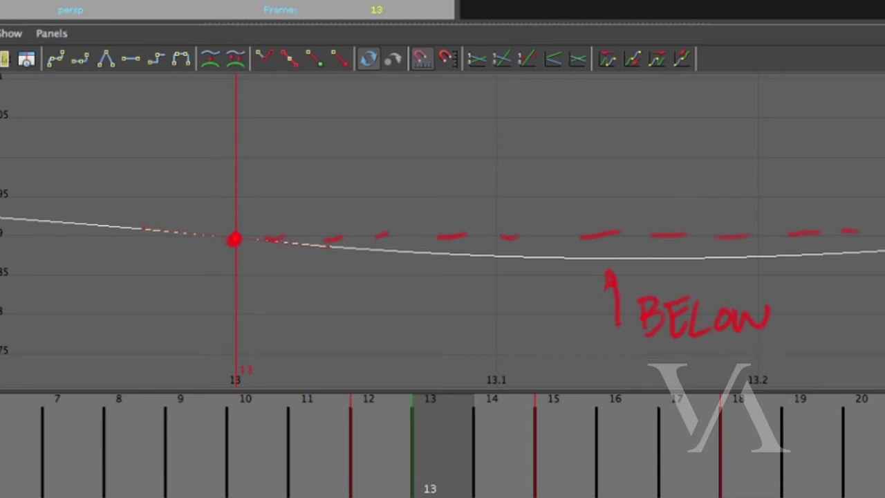
key(Escape)
Try levelling the frame 13 Translate Y key by moving its outgoing tangent handle upward, and undo the change.
drag(260, 214, 229, 278)
drag(322, 221, 309, 272)
middle_drag(369, 220, 368, 204)
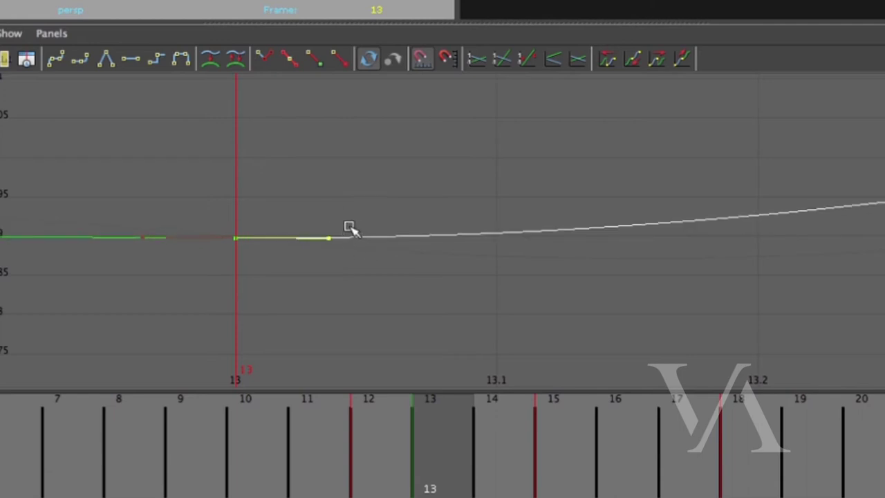
key(ctrl+z)
Select the Translate Y key at frame 13 and apply flat tangents to it.
drag(269, 227, 234, 271)
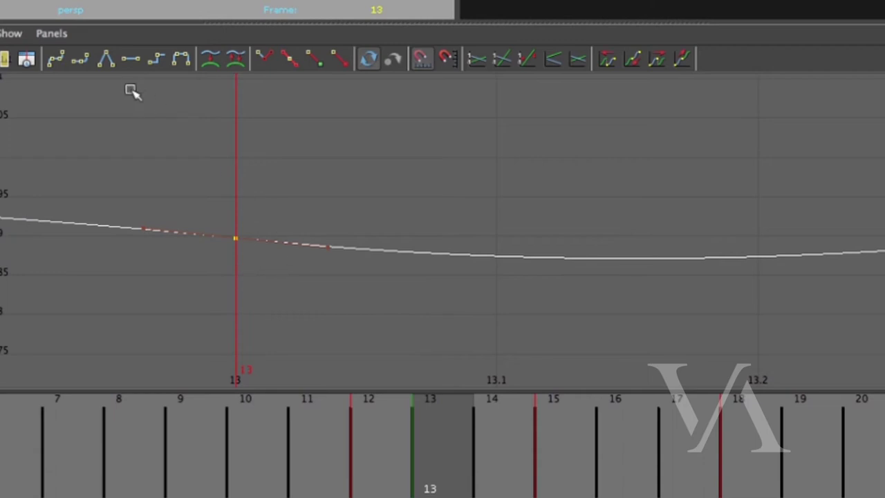
click(131, 59)
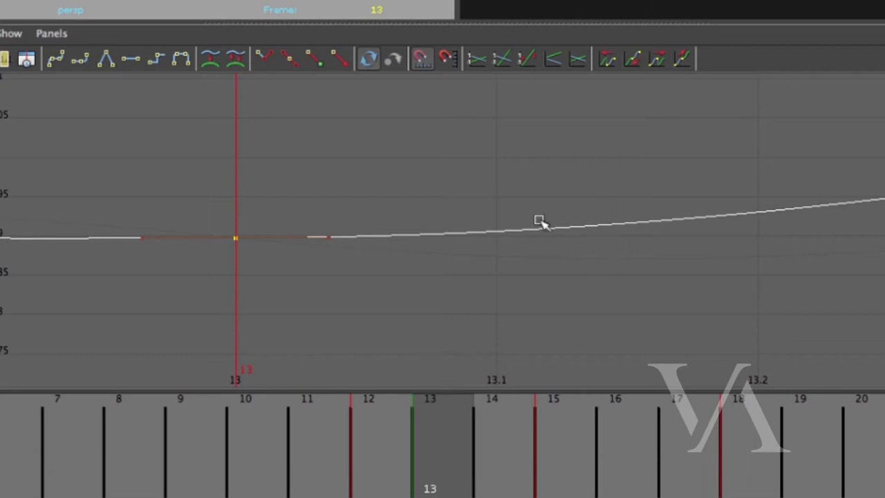
Try moving the outgoing tangent handle of the frame 13 key on the flattened Translate Y curve, and undo the change.
drag(305, 201, 359, 269)
middle_drag(373, 283, 370, 293)
key(z)
key(z)
Examine the Translate Y curve leading into frame 13 and select its key at frame 12.
alt+right_drag(431, 237, 375, 217)
alt+middle_drag(418, 232, 539, 283)
alt+right_drag(539, 283, 484, 296)
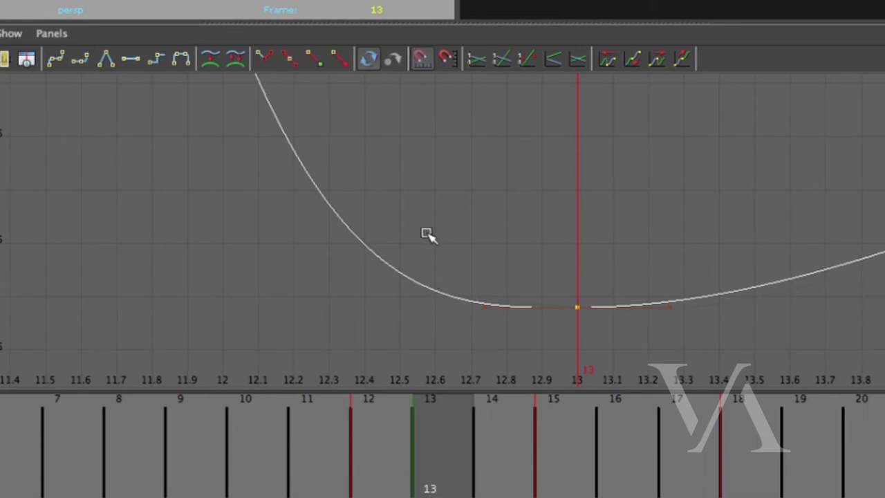
alt+middle_drag(541, 222, 534, 220)
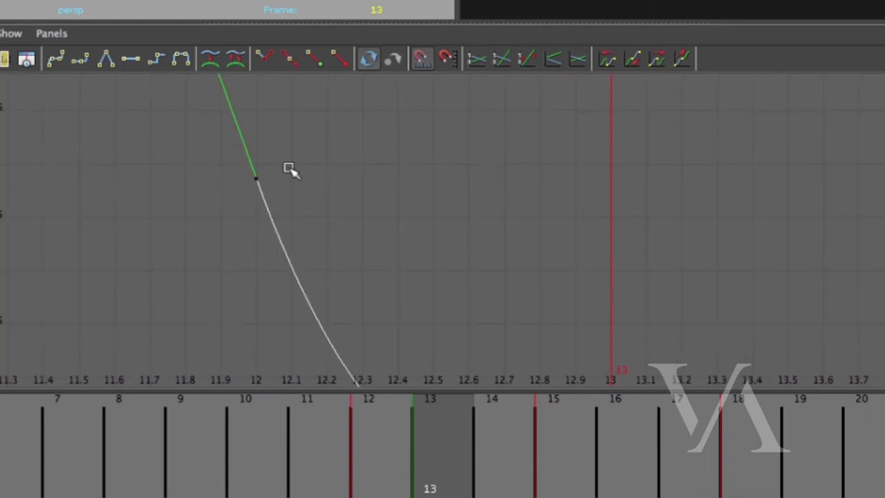
click(259, 179)
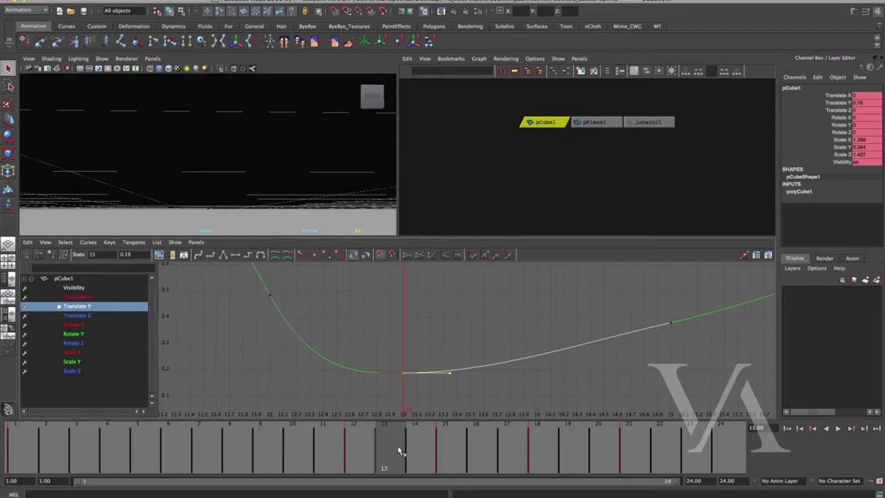
Go to frame 14, try moving the frame 13 Translate Y key's outgoing tangent handle, and undo the change.
click(407, 449)
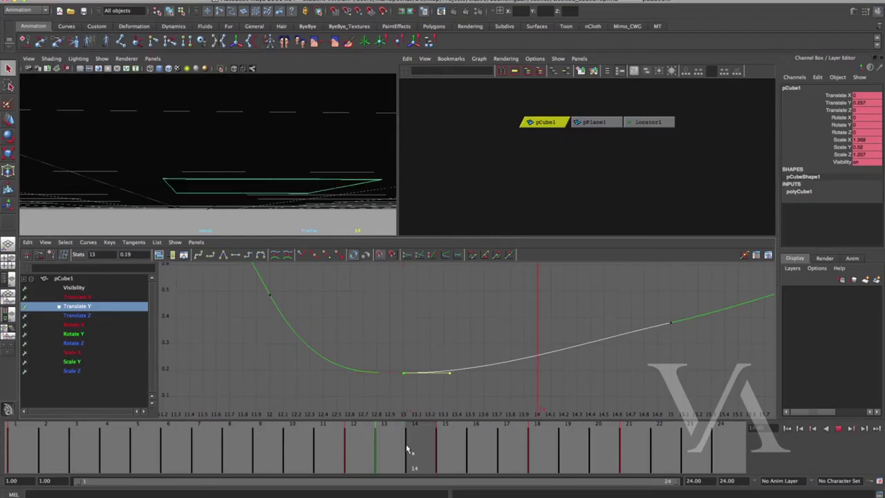
key(w)
middle_drag(450, 358, 449, 357)
key(ctrl+z)
scroll(447, 361, down, 5)
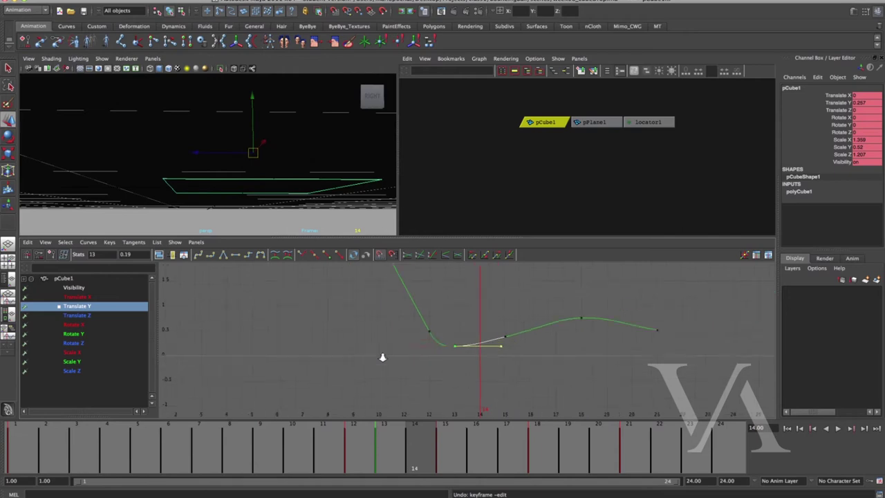
key(q)
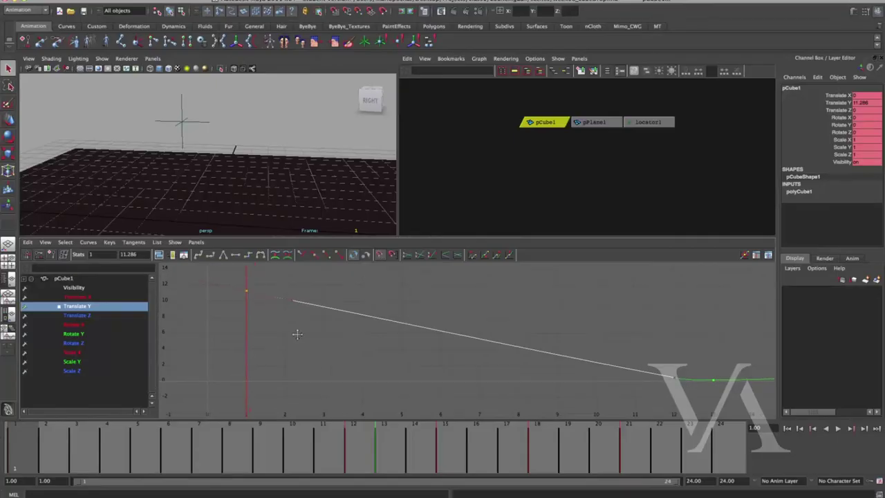
Flatten the frame 1 Translate Y key's tangents and try its outgoing handle at a downward angle, undoing and redoing the change.
click(235, 255)
key(w)
middle_drag(306, 311, 306, 319)
key(shift+z)
key(z)
key(shift+z)
key(z)
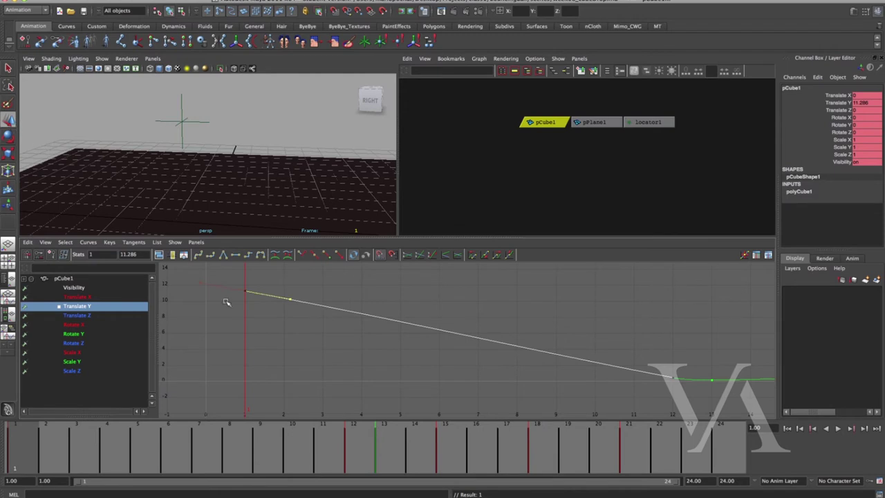
key(shift+z)
key(z)
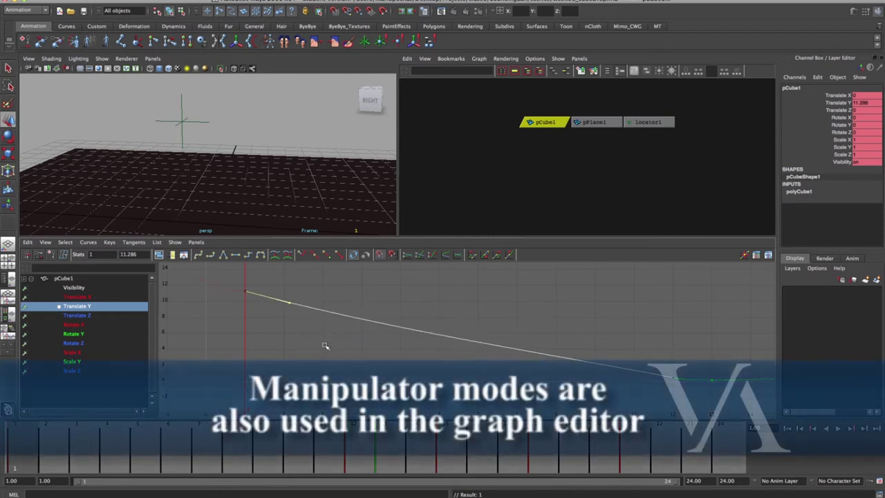
key(shift+z)
Try the Rotate and Scale tools on the frame 1 Translate Y key and its tangent, and undo the scaling.
key(e)
middle_drag(326, 329, 327, 340)
key(r)
key(z)
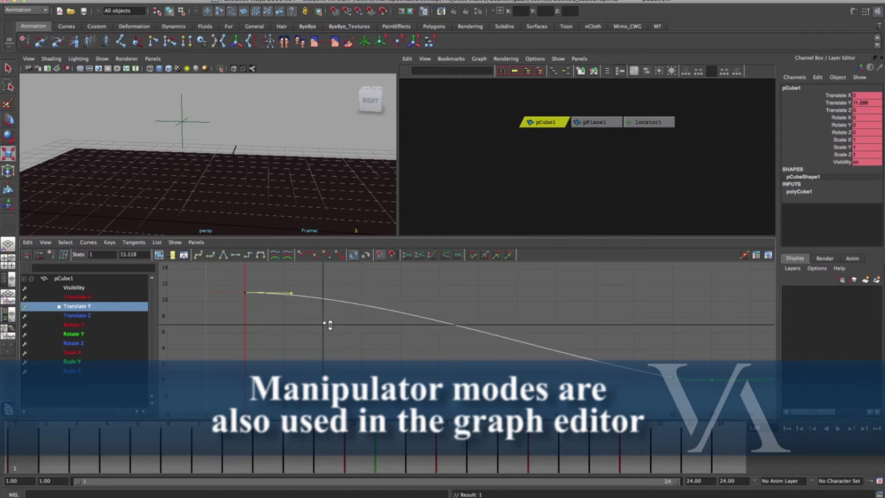
Select all the Translate Y keys, frame the curve, try scaling the keys, and clear the selection.
alt+right_drag(364, 338, 273, 346)
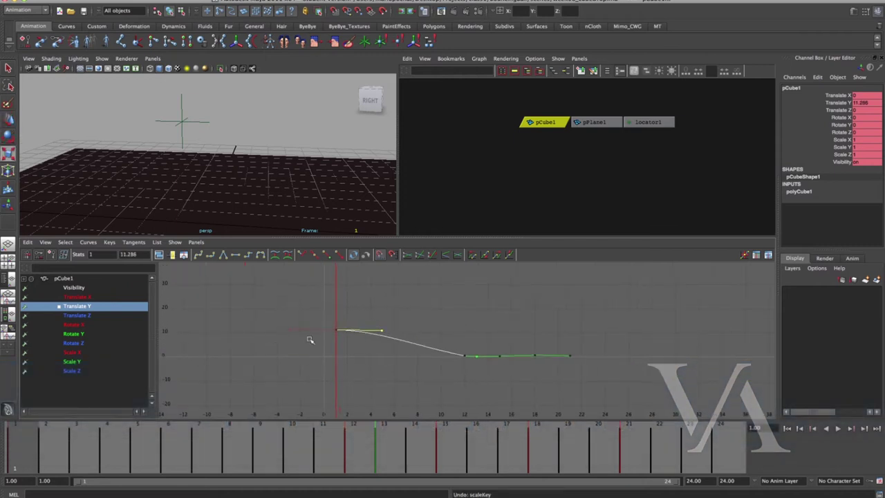
drag(454, 354, 588, 385)
key(a)
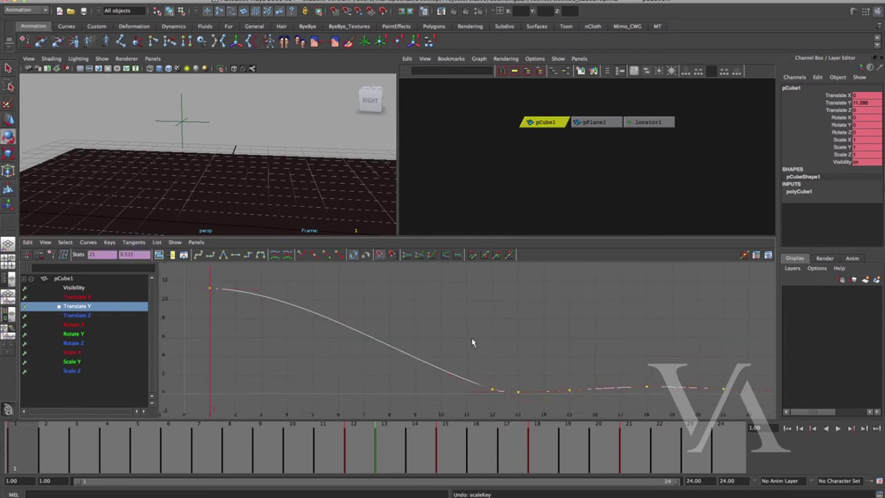
key(r)
middle_drag(470, 342, 474, 343)
click(430, 391)
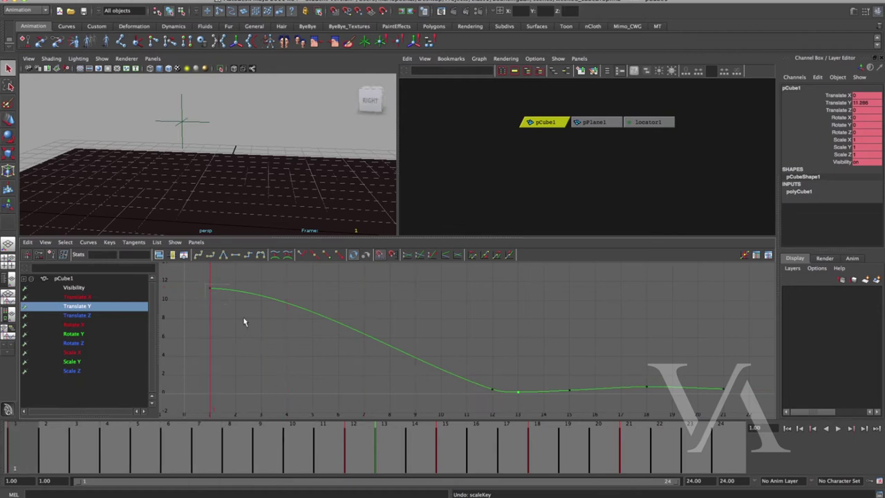
Angle the frame 1 Translate Y key's outgoing tangent upward and play the animation to preview the cube's drop.
drag(205, 284, 243, 319)
key(w)
middle_drag(285, 351, 284, 334)
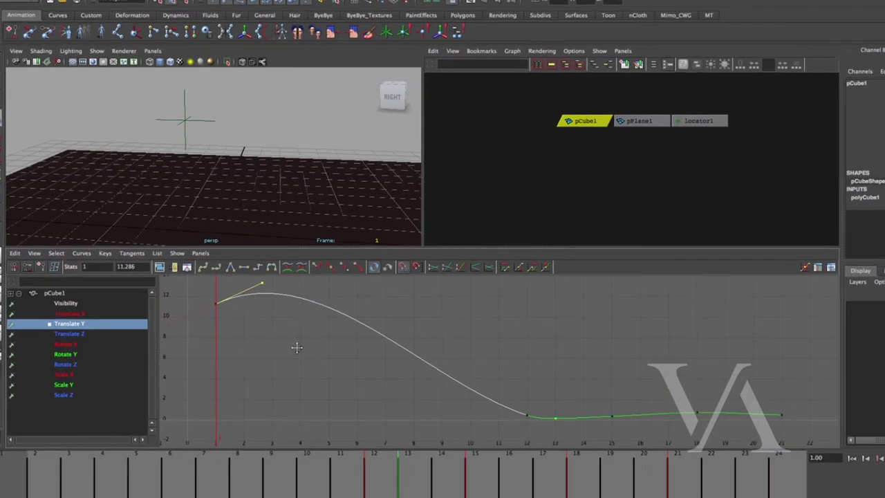
alt+right_drag(238, 217, 224, 228)
alt+middle_drag(282, 173, 286, 248)
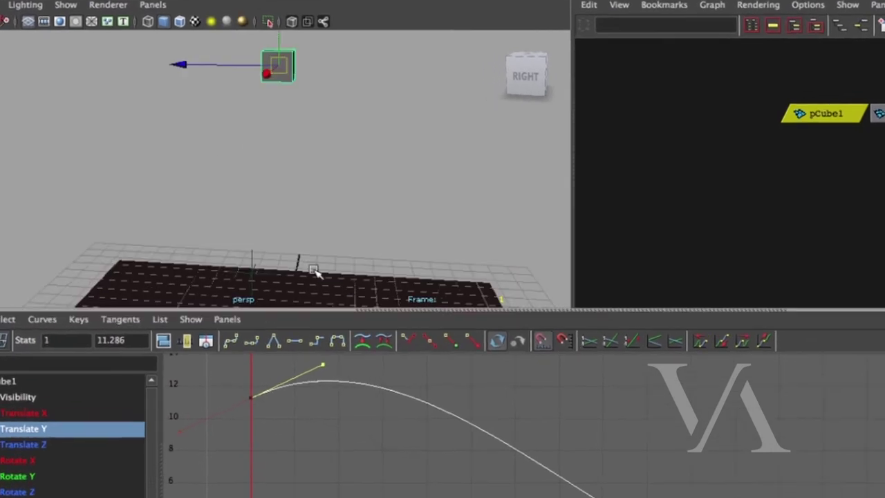
key(alt+v)
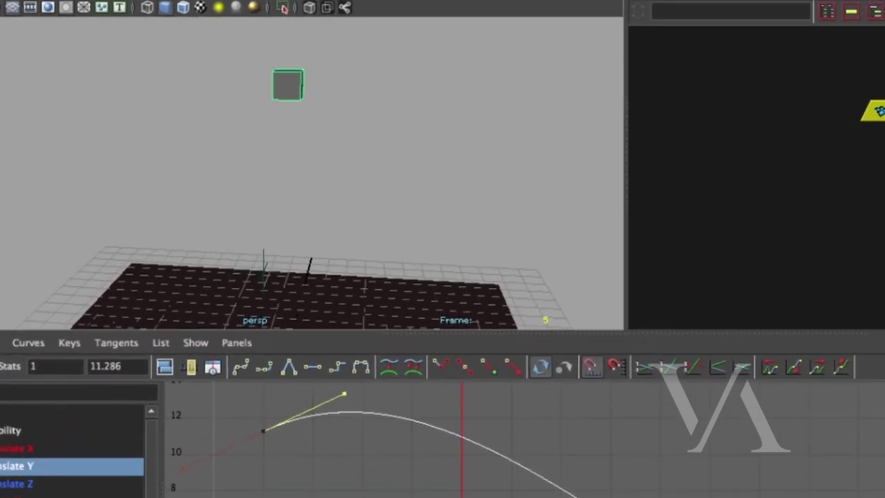
key(alt+v)
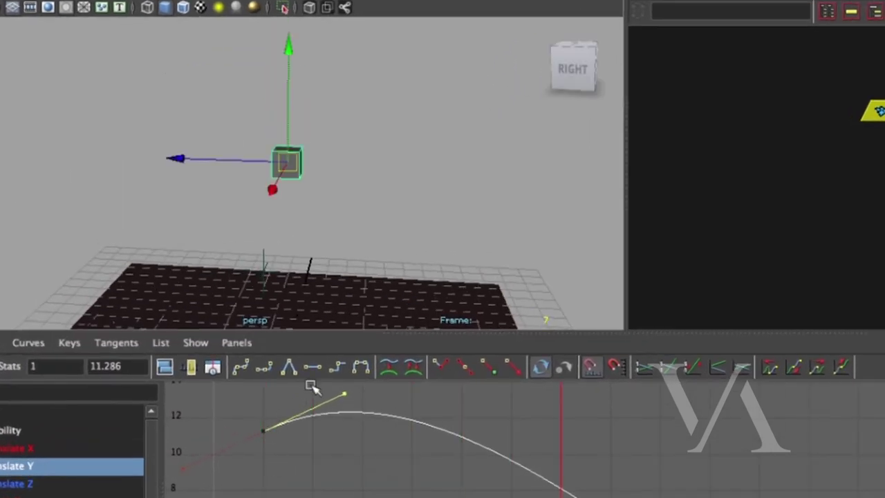
Raise the frame 1 key's outgoing tangent further and replay the cube's motion.
middle_drag(311, 387, 312, 360)
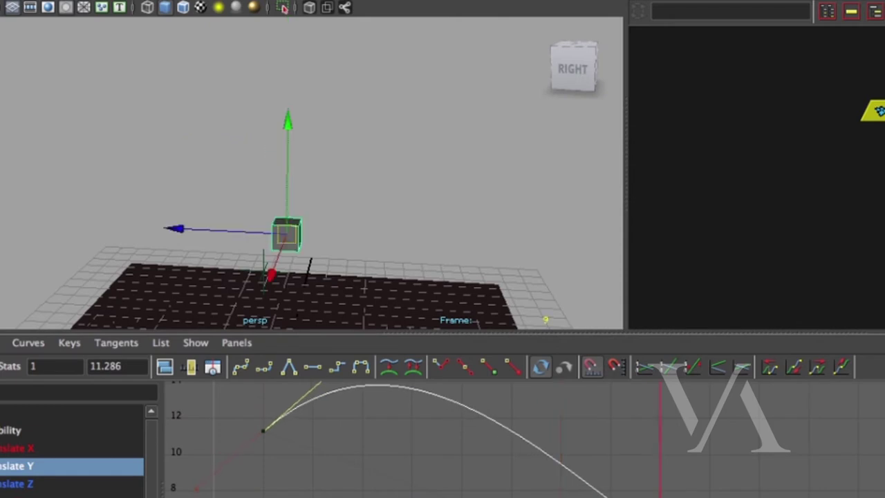
key(alt+v)
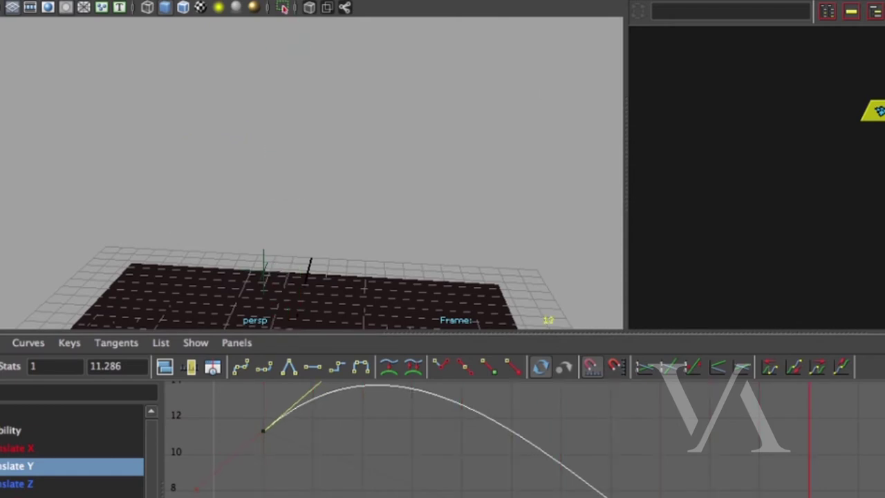
key(alt+v)
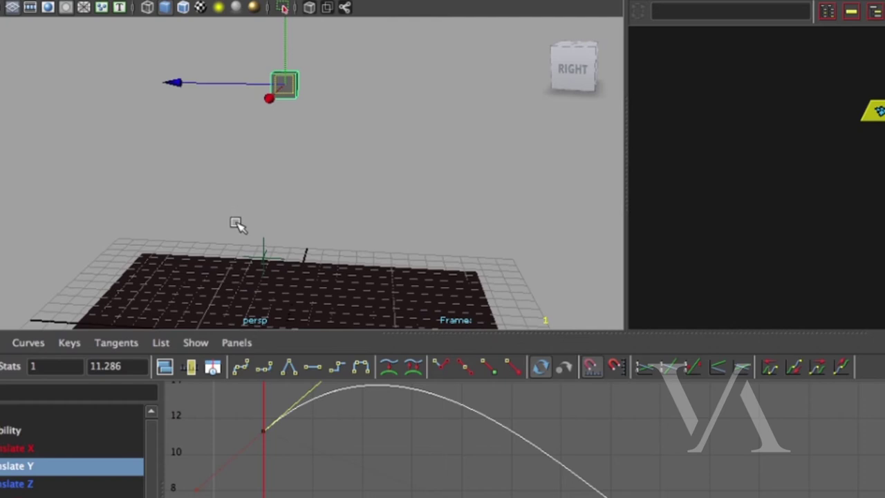
Check the Scale X curve, and apply flat tangents to the Translate Y key at frame 1.
click(70, 495)
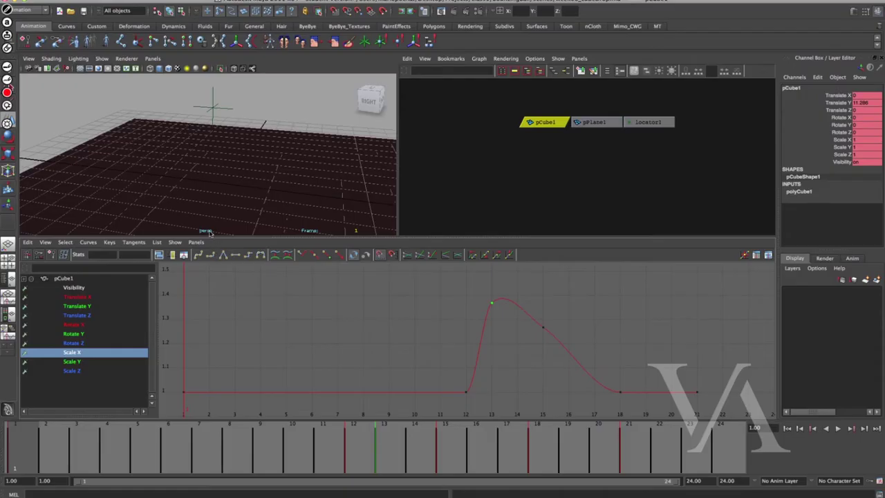
mouse_move(260, 269)
mouse_down()
mouse_move(235, 235)
mouse_move(204, 236)
mouse_up()
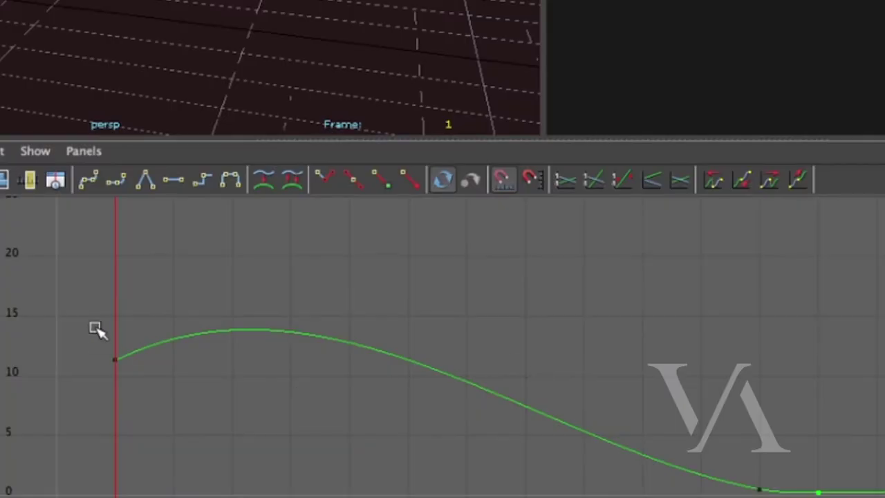
drag(94, 327, 168, 408)
click(174, 181)
drag(198, 350, 227, 447)
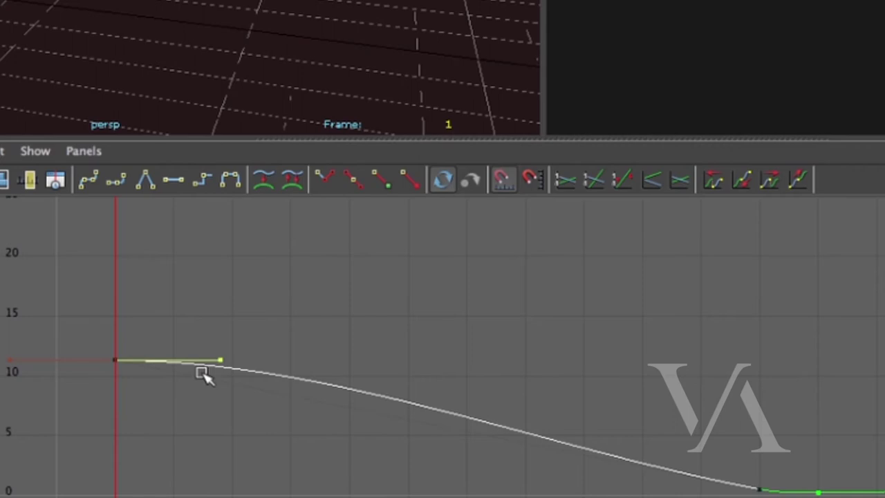
Examine the flat tangent at frame 1 of the Translate Y curve up close and across the whole curve.
alt+middle_drag(221, 388, 450, 351)
scroll(462, 364, up, 3)
alt+middle_drag(378, 367, 633, 359)
scroll(650, 363, up, 4)
key(f)
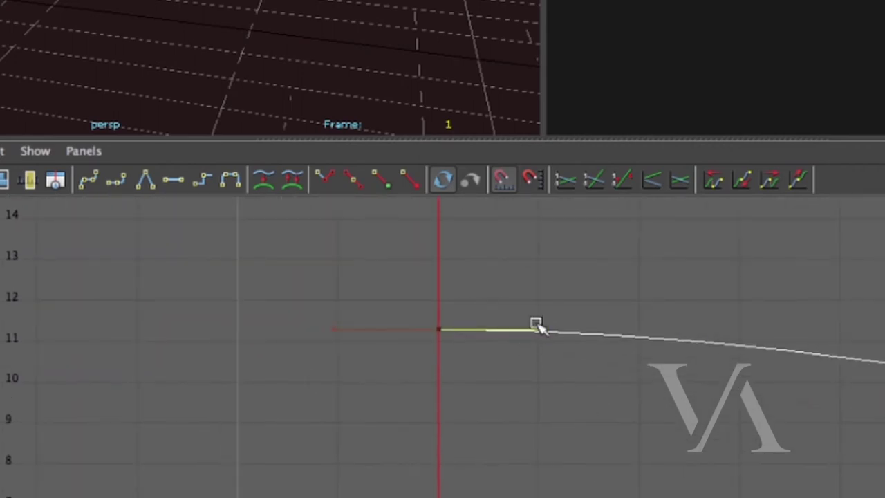
alt+right_drag(510, 338, 608, 336)
alt+middle_drag(140, 272, 689, 450)
alt+right_drag(689, 451, 747, 442)
key(f)
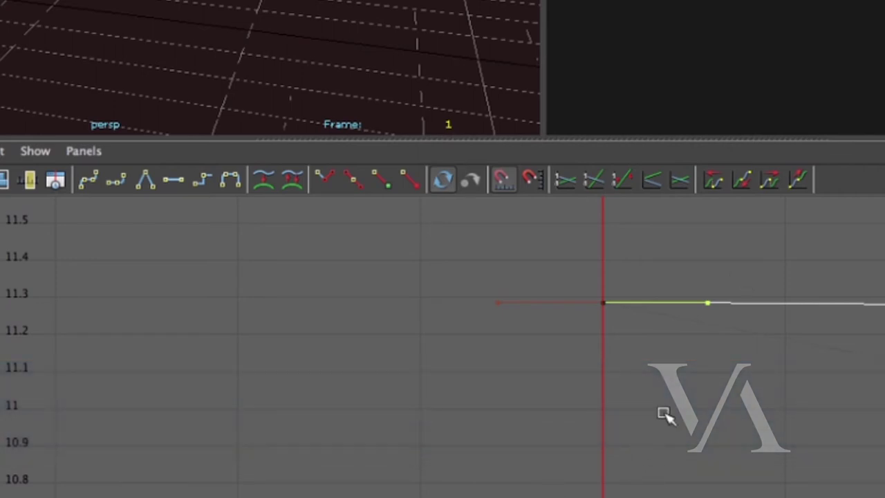
key(a)
mouse_move(446, 352)
middle_down()
mouse_move(448, 320)
mouse_move(438, 387)
mouse_move(444, 342)
mouse_move(444, 356)
middle_up()
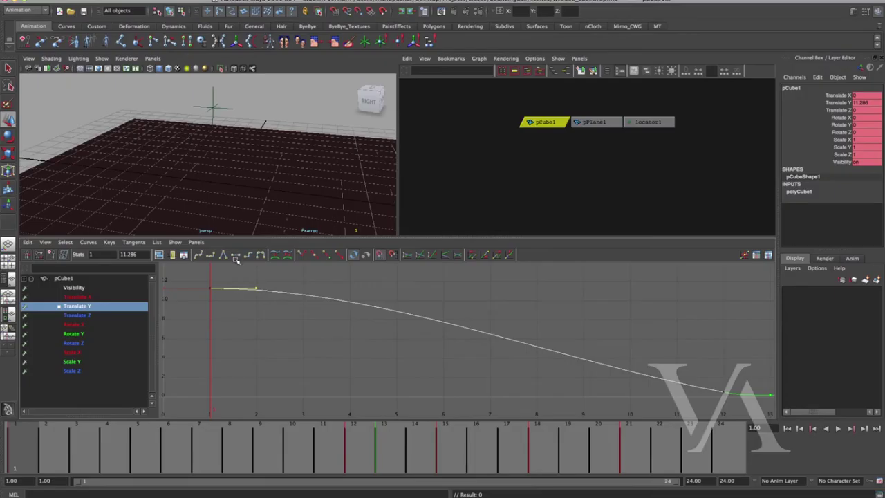
key(ctrl+Tab)
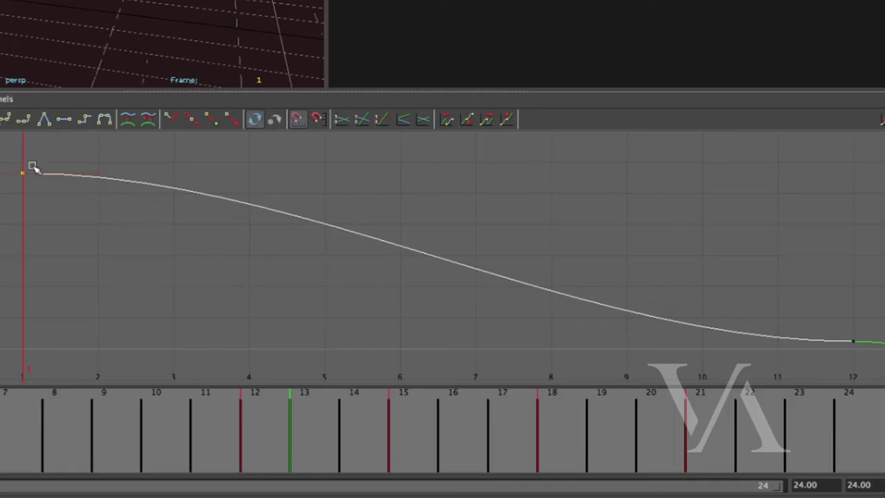
Select every key on the Translate Y curve and try flat and linear tangents on them.
alt+right_drag(216, 255, 188, 247)
alt+middle_drag(187, 247, 128, 232)
alt+right_drag(128, 233, 117, 235)
alt+middle_drag(117, 235, 72, 240)
drag(270, 223, 300, 342)
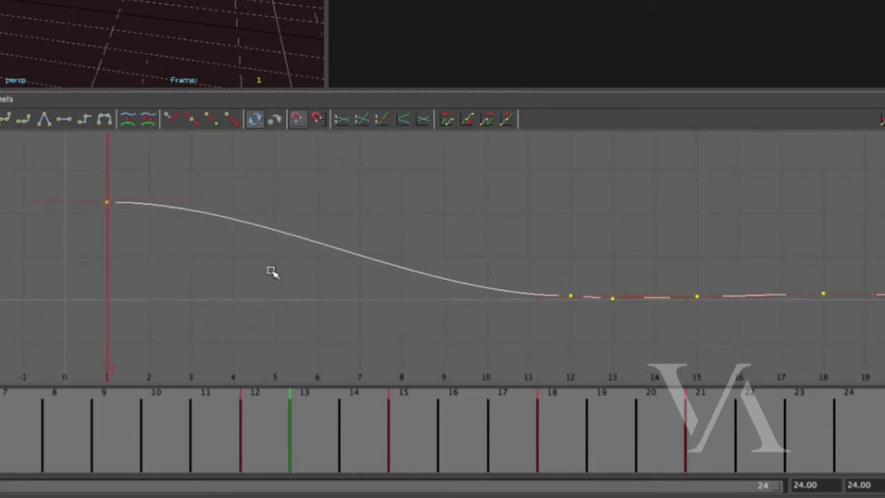
key(a)
drag(11, 149, 794, 352)
drag(344, 269, 344, 269)
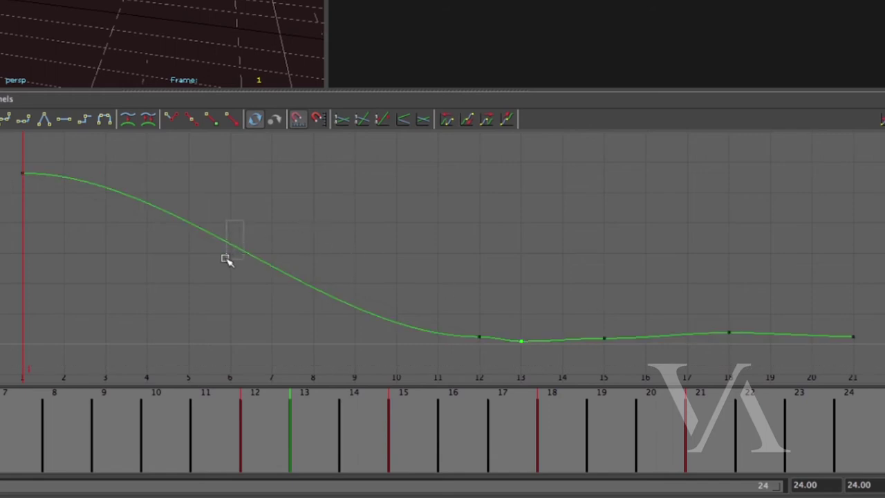
drag(226, 259, 228, 263)
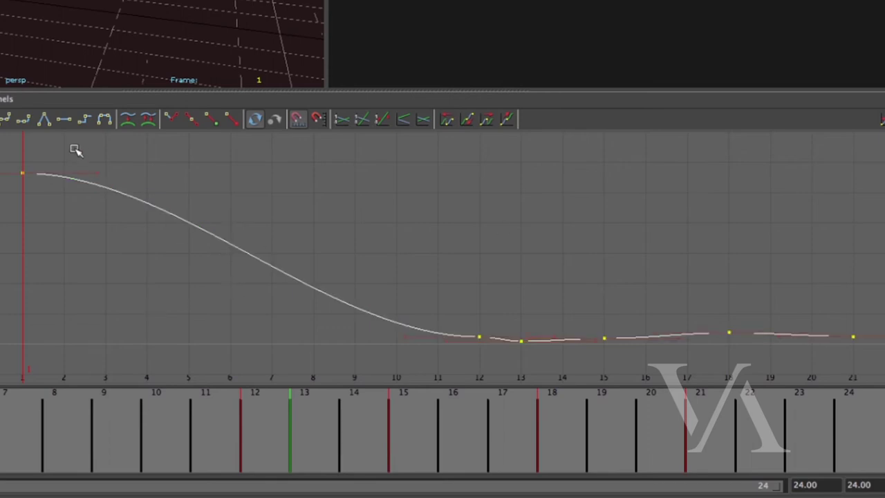
click(64, 119)
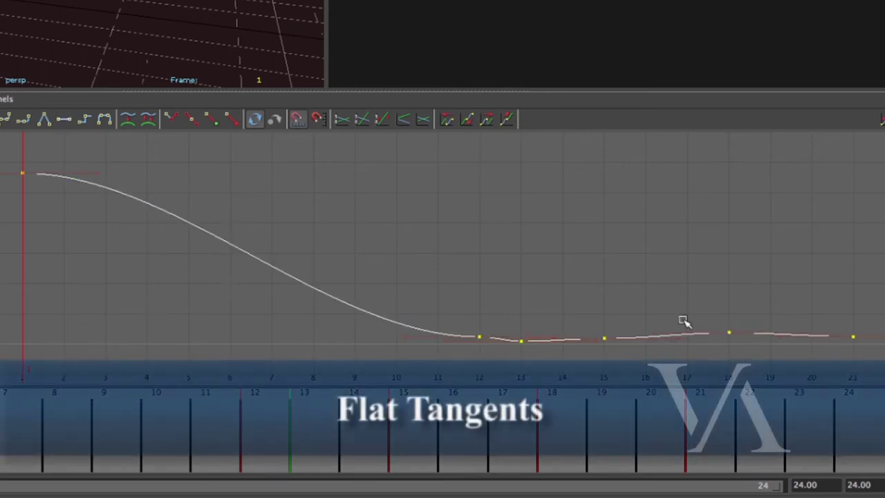
click(43, 120)
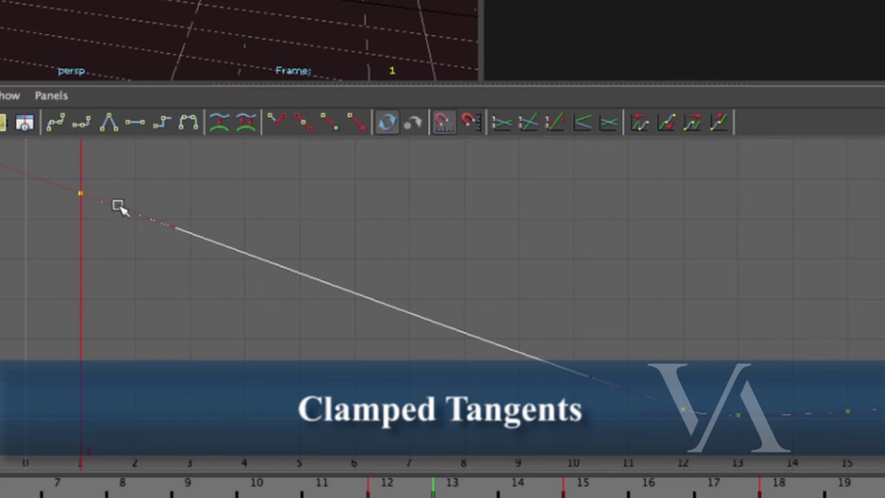
Examine the clamped tangents along the Translate Y curve by selecting its keys at frames 18, 13 and 15.
alt+middle_drag(665, 357, 405, 268)
alt+right_drag(405, 269, 747, 375)
drag(824, 306, 884, 387)
alt+right_drag(746, 375, 743, 299)
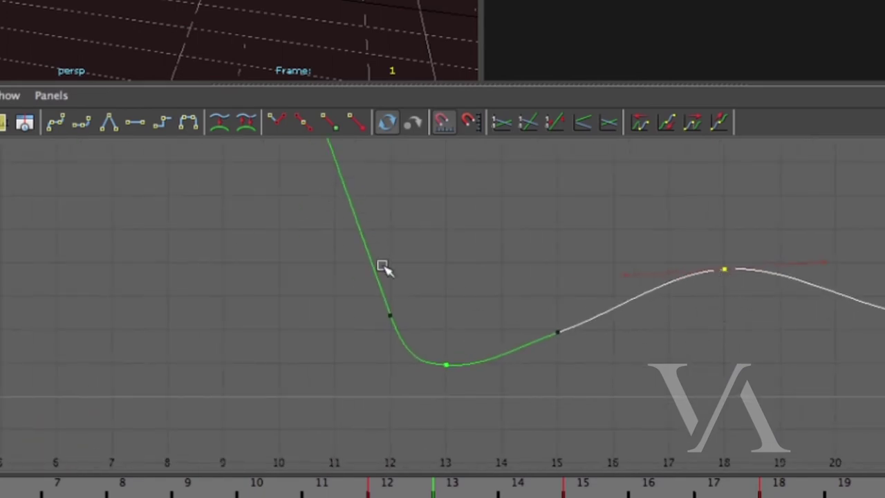
drag(467, 346, 433, 403)
mouse_move(496, 391)
alt+right_down()
mouse_move(549, 397)
mouse_move(498, 374)
alt+right_up()
drag(272, 383, 322, 304)
alt+middle_drag(425, 300, 515, 150)
drag(509, 222, 455, 318)
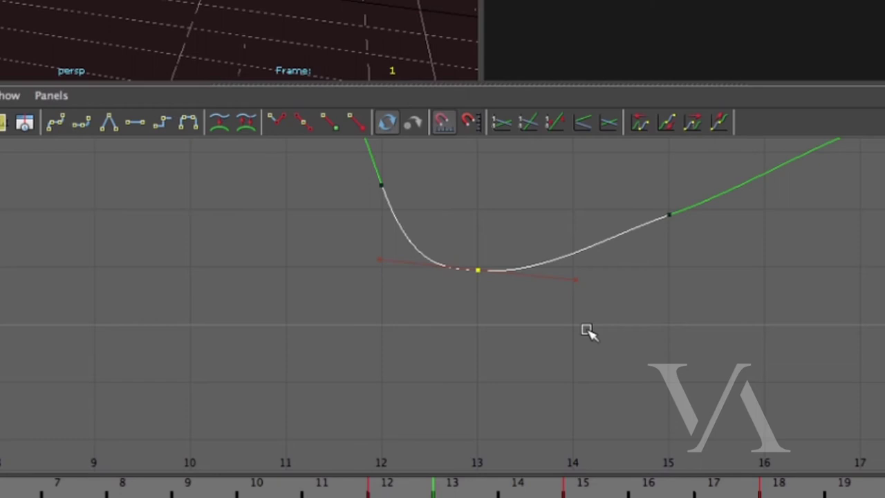
alt+middle_drag(448, 275, 383, 383)
drag(531, 304, 626, 373)
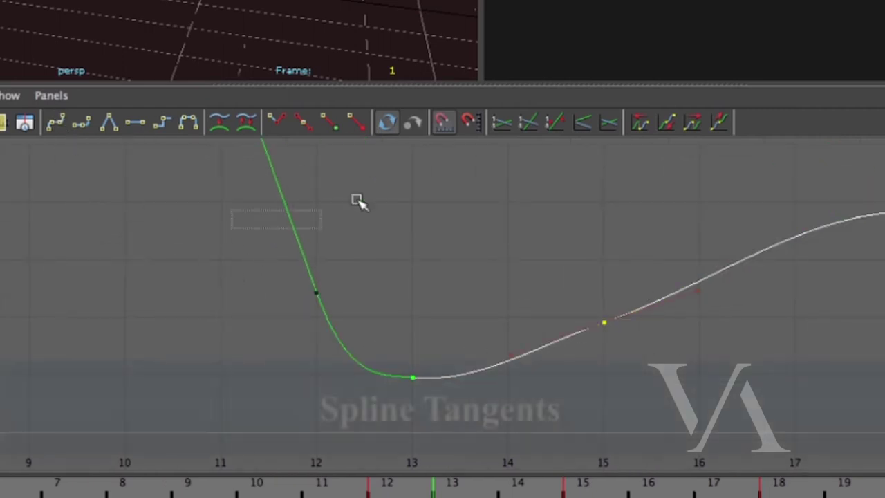
Apply spline tangents to all the Translate Y keys and inspect the resulting curve around the contact key.
click(286, 218)
click(57, 122)
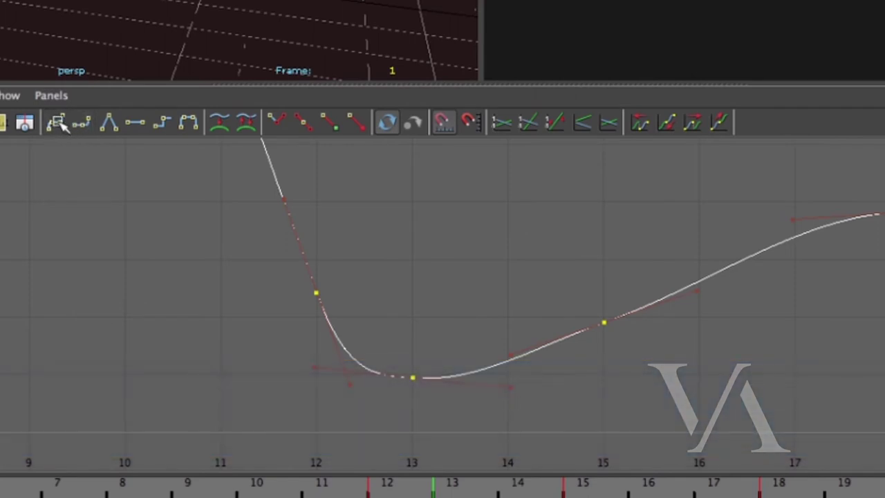
scroll(293, 251, down, 8)
alt+middle_drag(363, 281, 395, 497)
alt+middle_drag(427, 142, 388, 430)
drag(385, 311, 340, 394)
key(f)
Select the whole Translate Y curve and apply flat tangents to all of its keys.
click(358, 215)
drag(232, 218, 242, 255)
click(136, 123)
click(655, 373)
Select the Translate Y key at frame 15 and change its tangents to spline.
alt+right_drag(654, 373, 608, 288)
alt+middle_drag(608, 288, 815, 282)
drag(541, 282, 472, 380)
alt+right_drag(490, 363, 509, 350)
alt+right_drag(569, 317, 518, 306)
alt+middle_drag(517, 306, 571, 326)
alt+middle_drag(846, 366, 581, 331)
drag(672, 302, 700, 349)
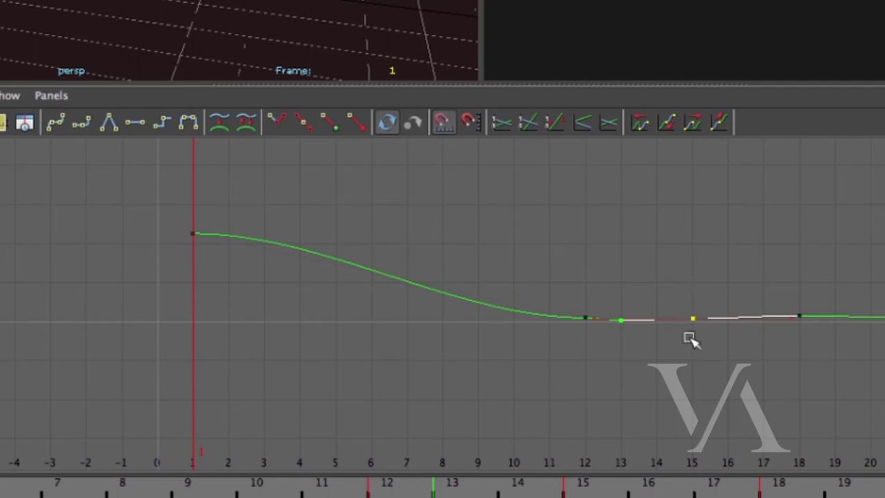
key(f)
alt+middle_drag(555, 341, 667, 283)
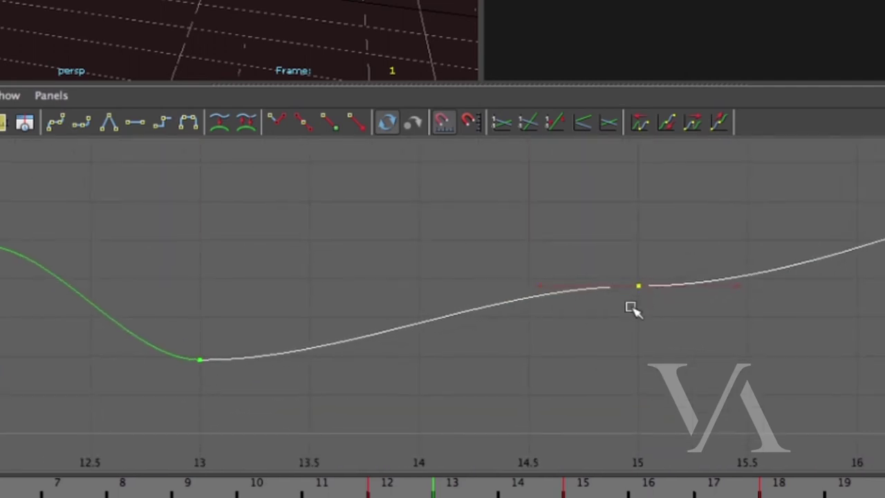
click(56, 122)
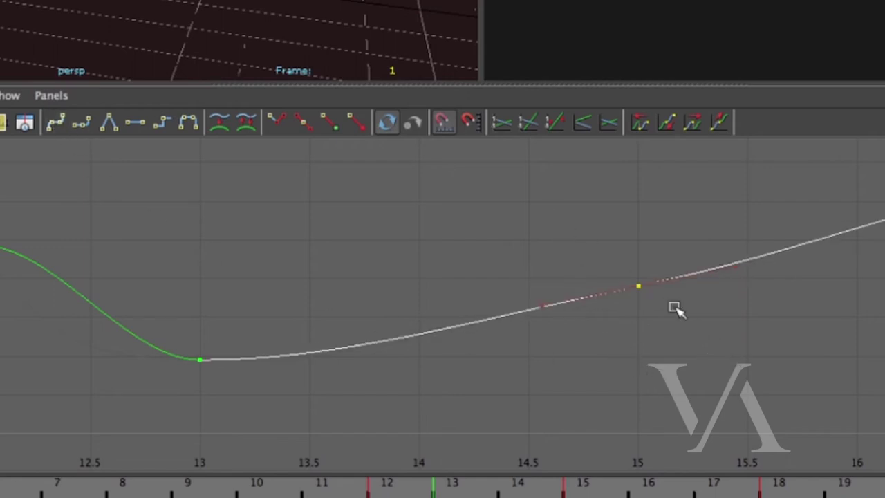
Select the Translate Y key at frame 12 and change its tangents to spline.
click(553, 413)
alt+middle_drag(537, 382, 842, 375)
drag(319, 219, 268, 279)
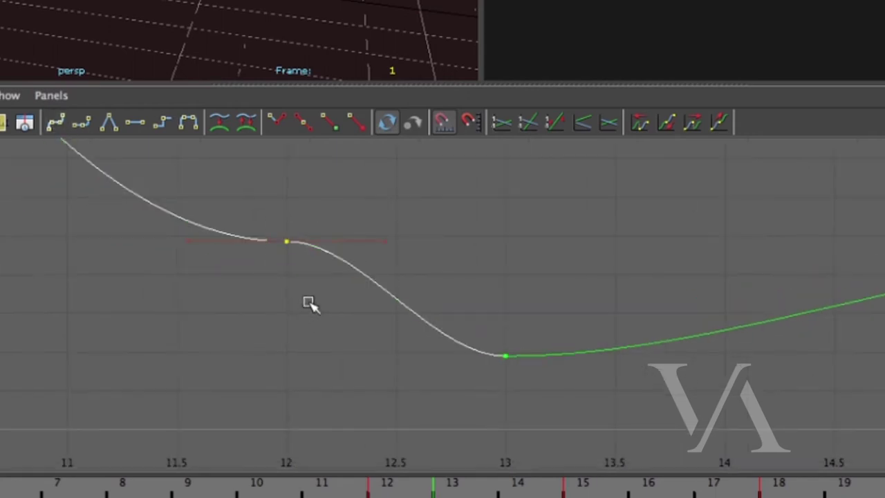
click(58, 125)
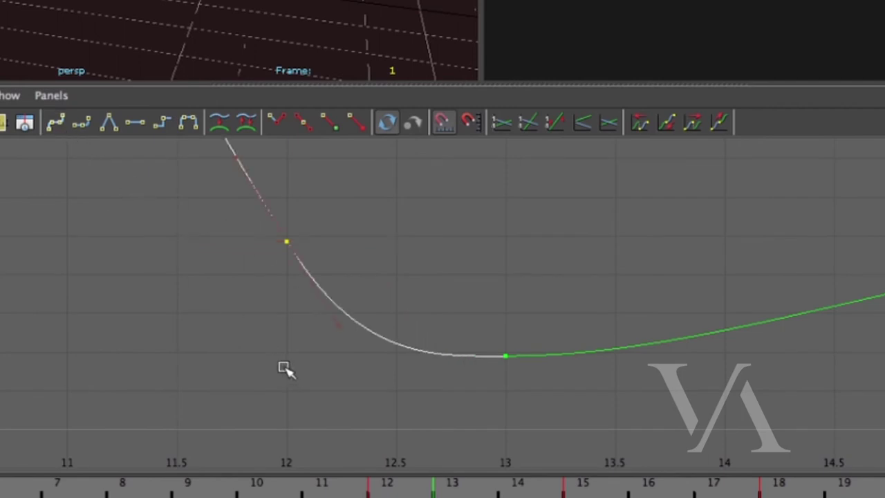
Examine the spline curve between frames 12 and 13 and the frame 12 key's outgoing tangent handle.
alt+middle_drag(414, 350, 419, 338)
alt+right_drag(419, 338, 550, 340)
alt+middle_drag(550, 340, 844, 332)
alt+middle_drag(328, 273, 305, 213)
click(270, 265)
mouse_move(342, 252)
middle_down()
mouse_move(346, 241)
mouse_move(342, 249)
middle_up()
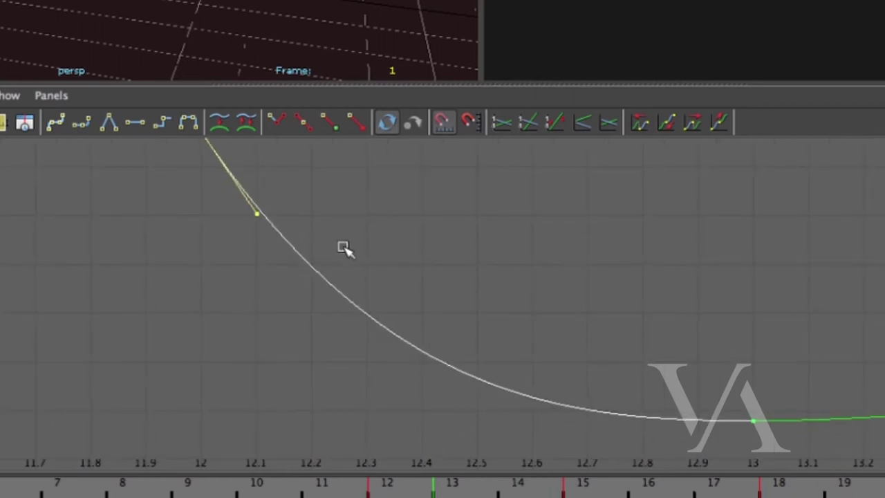
key(a)
click(566, 271)
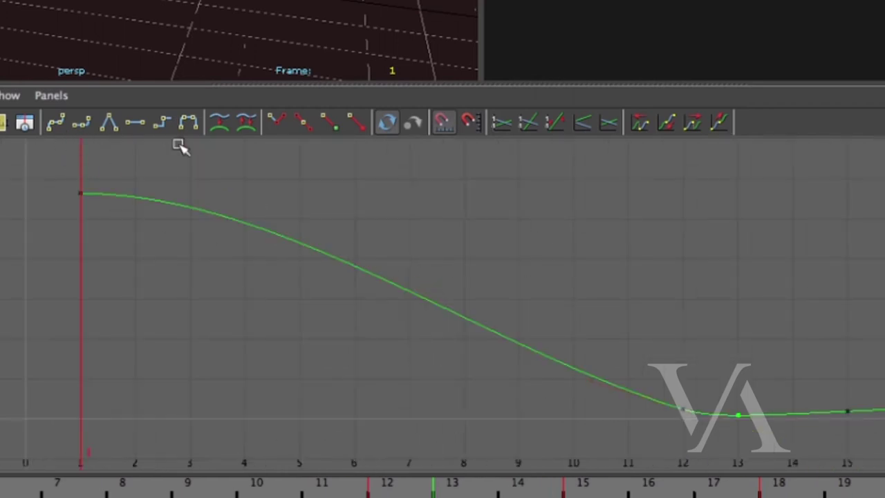
Select all the Translate Y keys and check the Show Buffer Curves setting of the Graph Editor.
alt+middle_drag(398, 252, 326, 264)
drag(458, 285, 405, 353)
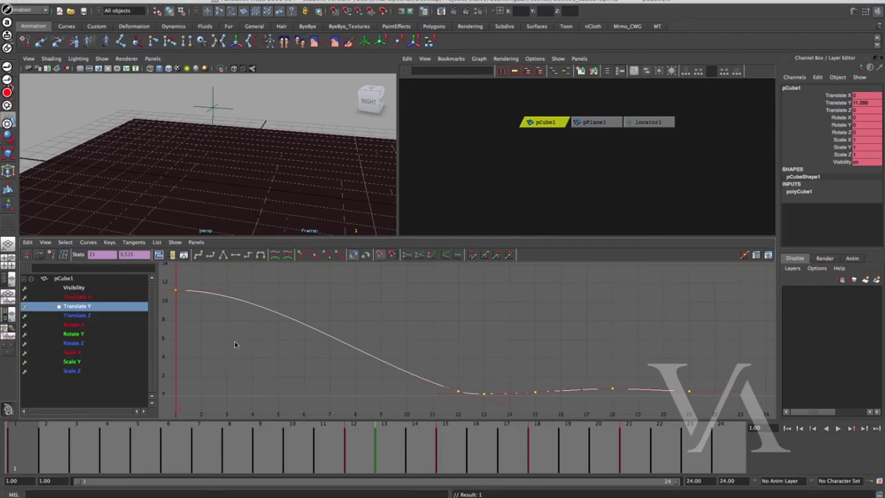
click(46, 242)
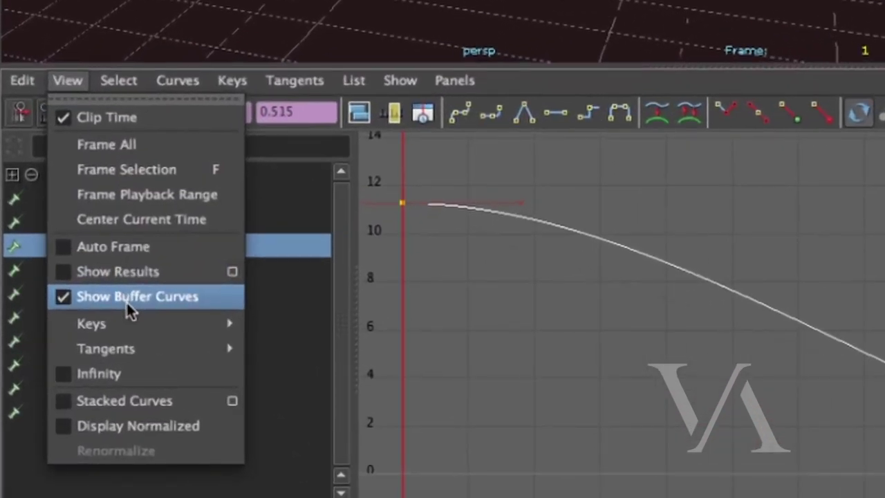
click(300, 295)
Raise the Translate Y key at frame 12 straight up and compare the curve with its buffer curve.
click(610, 413)
click(629, 365)
drag(630, 365, 585, 448)
shift+middle_drag(611, 346, 612, 162)
alt+middle_drag(624, 457, 640, 372)
alt+right_drag(640, 372, 678, 394)
alt+middle_drag(678, 394, 697, 286)
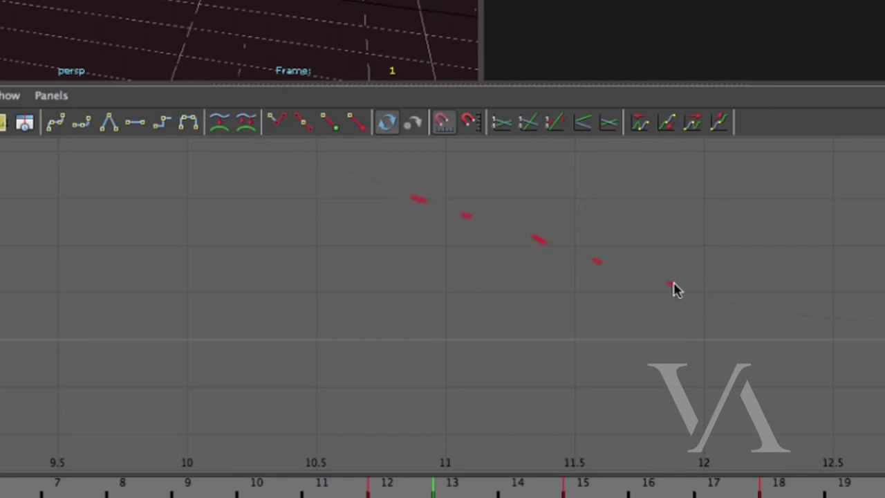
drag(854, 319, 869, 320)
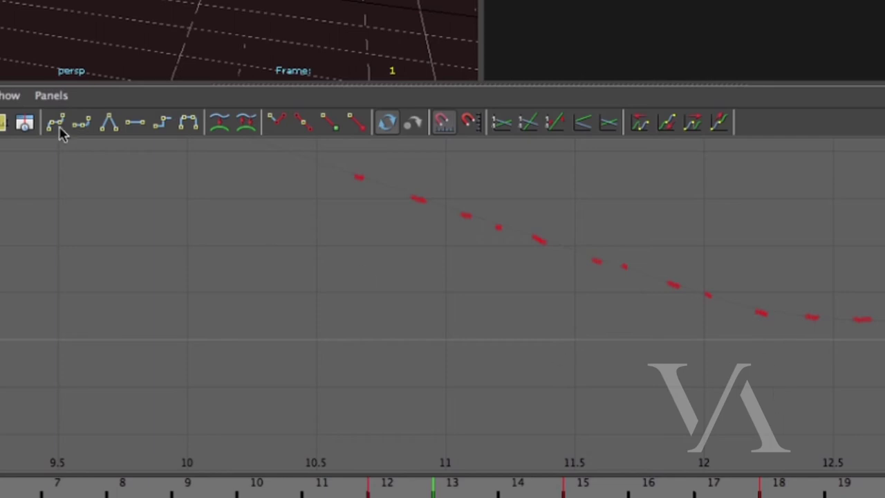
click(186, 214)
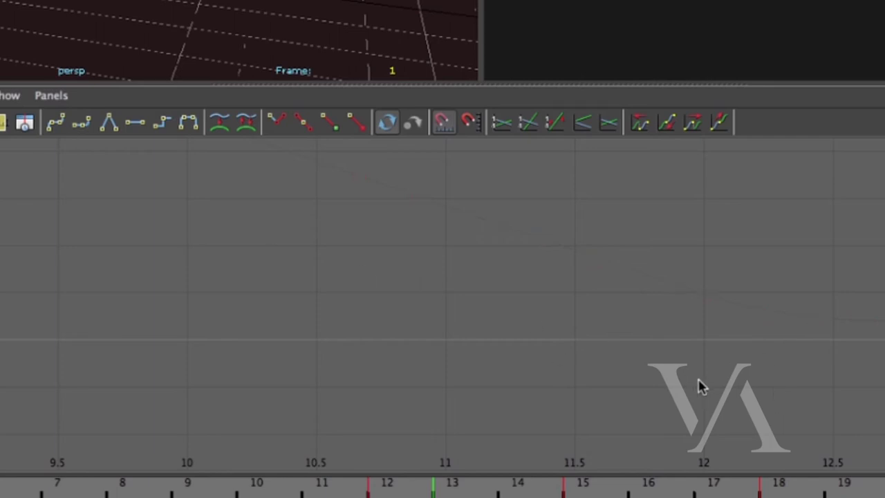
Swap the Translate Y curve with its buffer curve repeatedly, finishing on the original shape with the low frame 12 key.
alt+right_drag(689, 381, 637, 321)
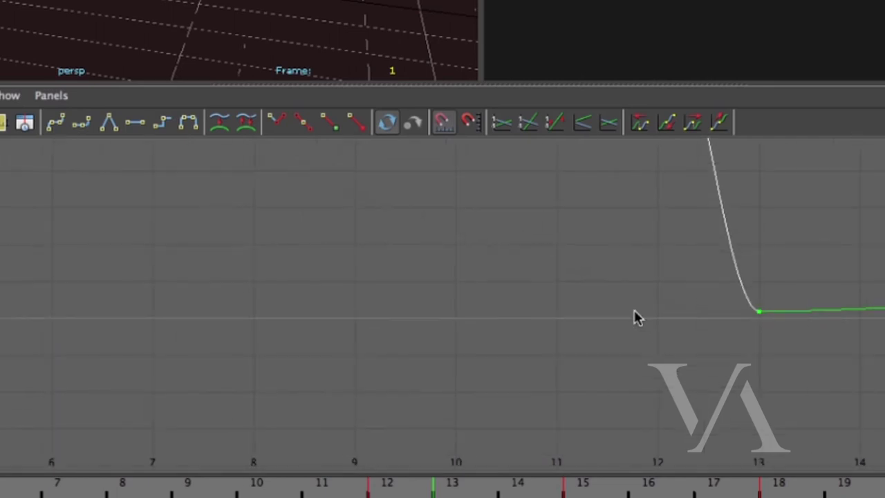
scroll(669, 367, down, 3)
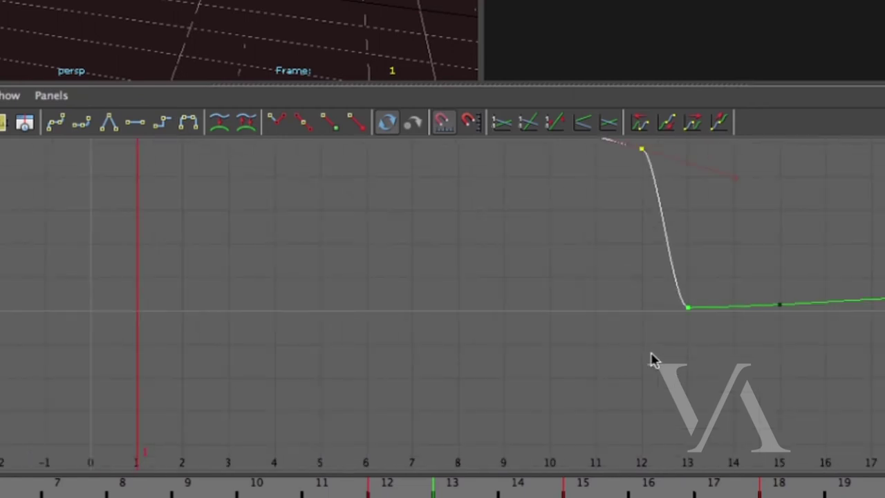
click(247, 126)
click(247, 126)
click(247, 126)
click(247, 127)
click(247, 127)
click(246, 128)
click(243, 130)
click(240, 131)
click(246, 127)
click(246, 127)
alt+middle_drag(450, 289, 484, 419)
alt+middle_drag(249, 244, 197, 161)
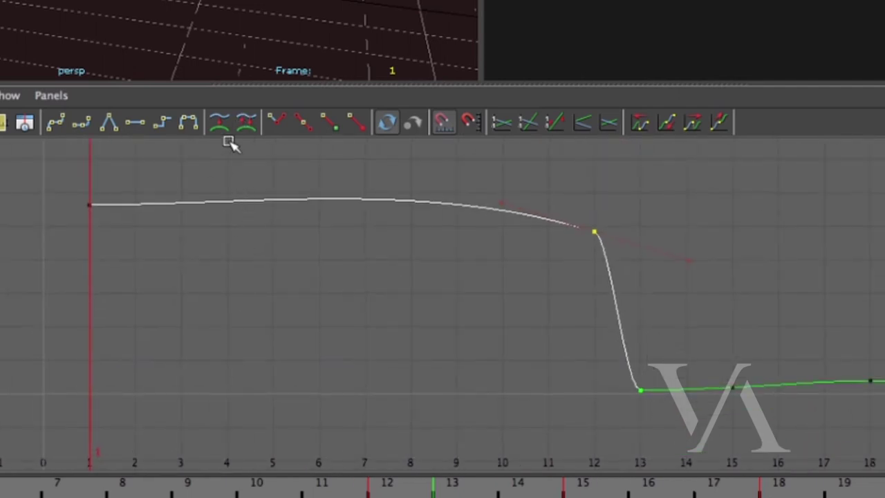
click(246, 122)
Select the Translate Y key at frame 12 and examine the tangent handles on both sides of it.
alt+right_drag(588, 347, 624, 268)
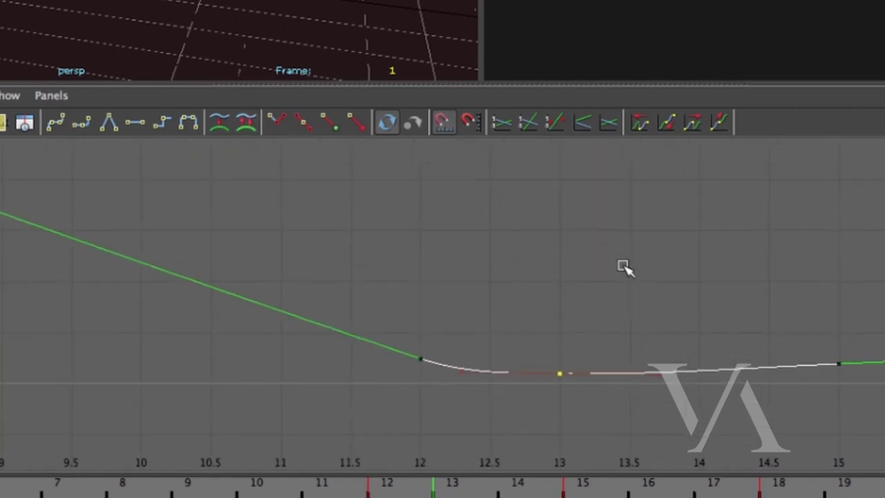
alt+middle_drag(620, 280, 638, 266)
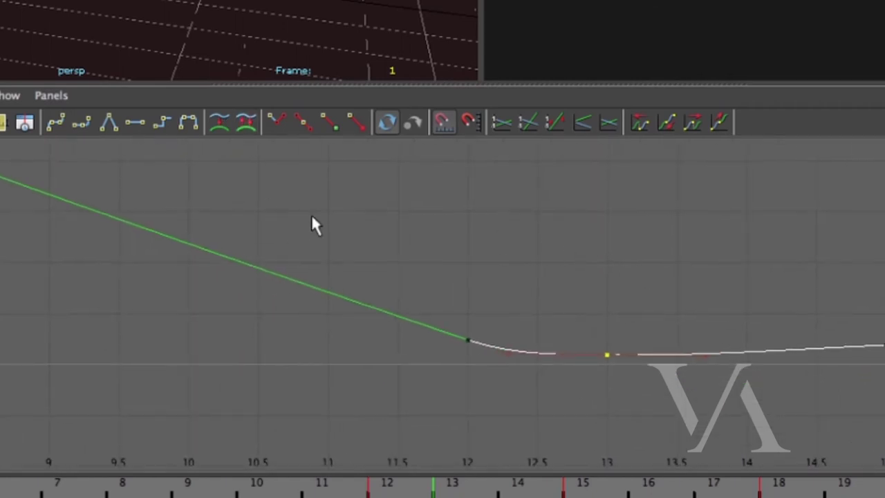
drag(438, 278, 429, 366)
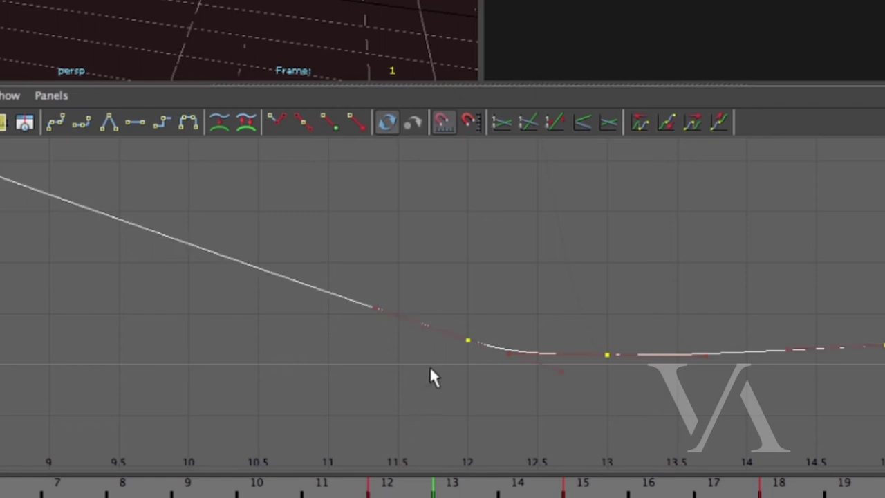
drag(492, 299, 466, 372)
alt+middle_drag(523, 311, 569, 368)
alt+right_drag(570, 368, 512, 336)
alt+right_drag(365, 213, 522, 235)
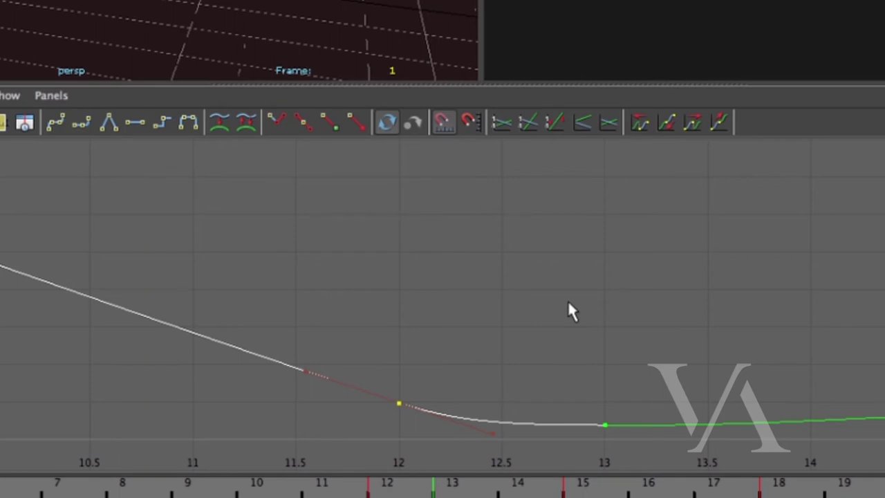
alt+middle_drag(352, 269, 364, 221)
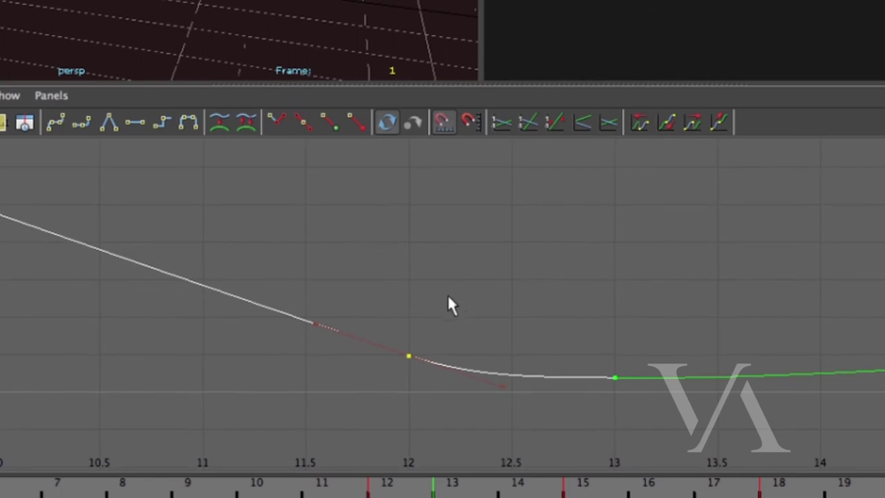
alt+middle_drag(279, 170, 341, 176)
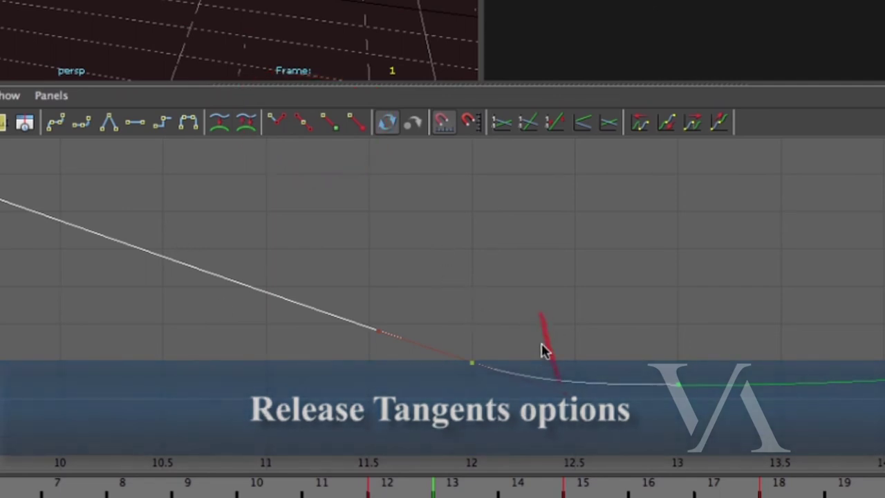
Break the frame 12 key's tangents to move its outgoing handle independently, and unify them to move both handles together.
click(565, 393)
middle_drag(555, 349, 543, 320)
click(277, 123)
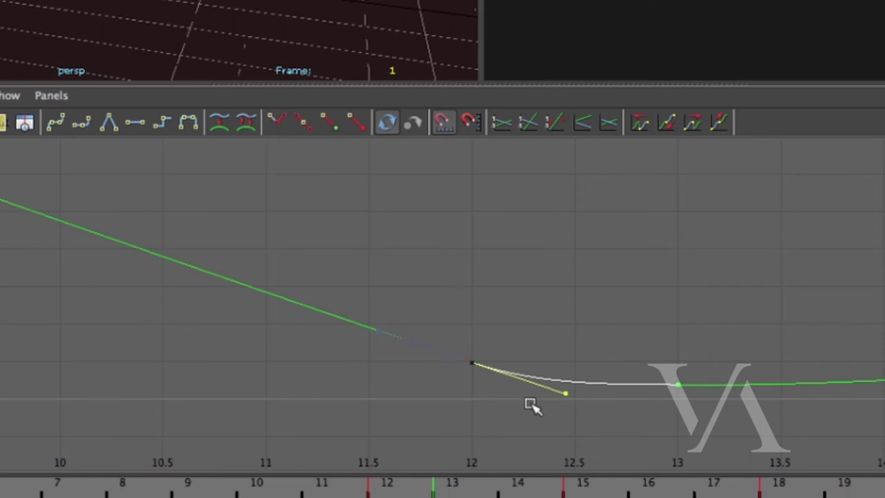
middle_drag(558, 349, 569, 332)
click(304, 122)
mouse_move(526, 359)
middle_down()
mouse_move(534, 322)
mouse_move(525, 356)
mouse_move(533, 334)
mouse_move(525, 347)
middle_up()
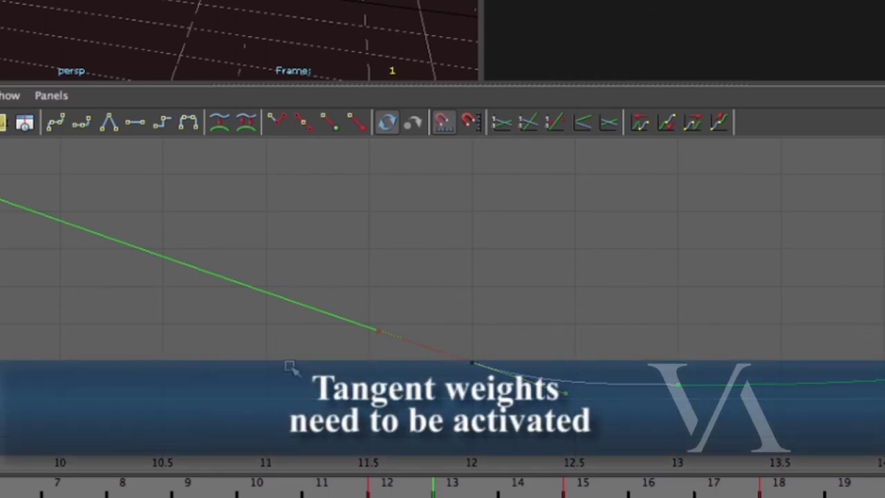
Select all the Translate Y keys and convert the curve to weighted tangents.
click(302, 424)
drag(474, 312, 530, 438)
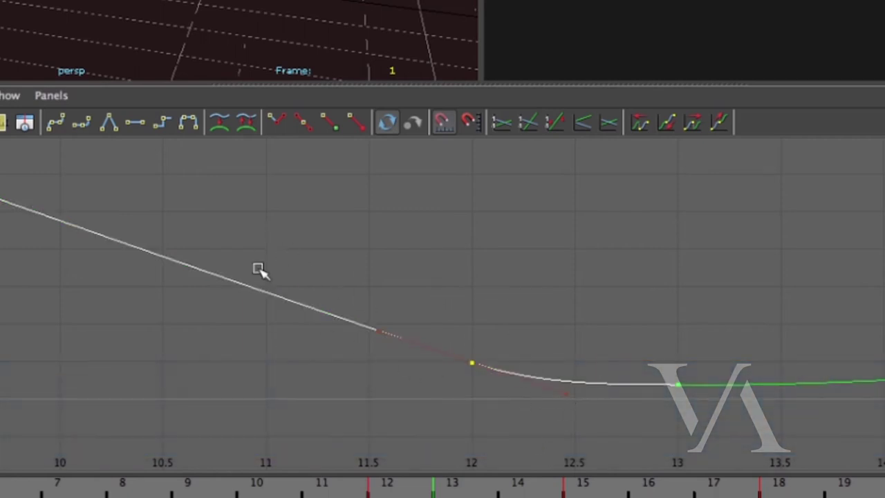
drag(221, 206, 251, 354)
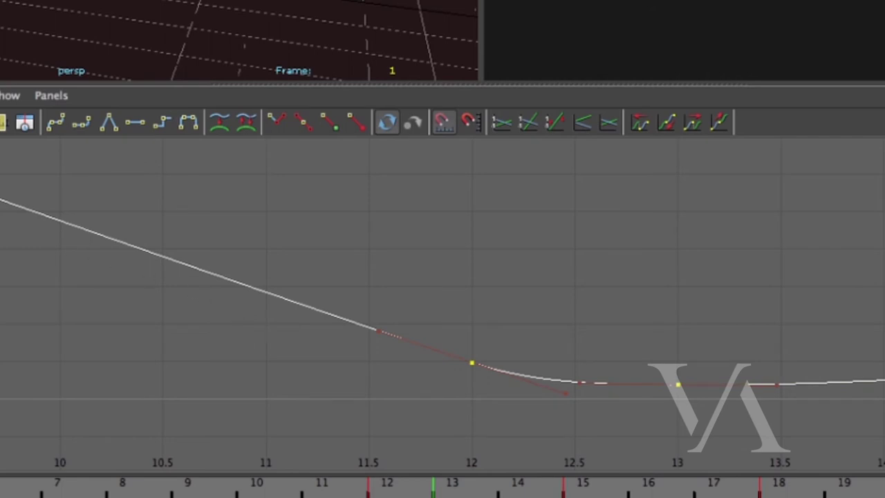
click(46, 242)
mouse_move(86, 242)
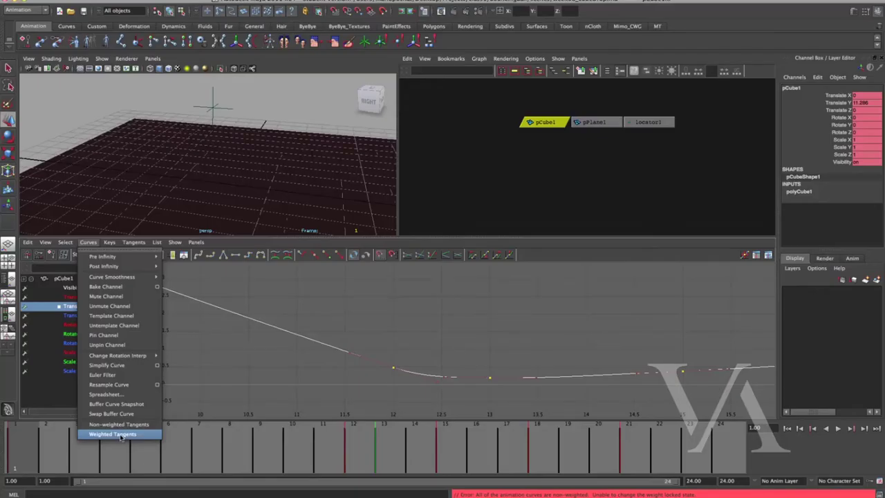
click(122, 434)
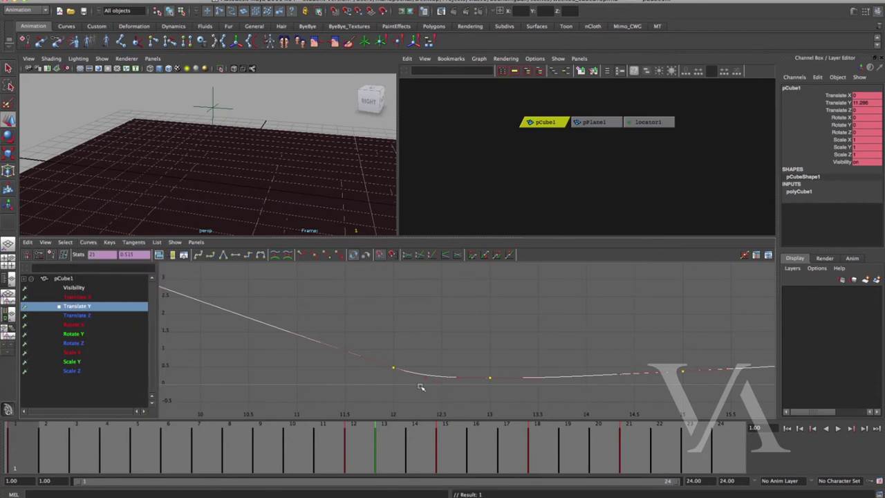
Inspect the incoming and outgoing weighted tangent handles of the Translate Y key at frame 13.
click(460, 384)
click(555, 385)
alt+right_drag(556, 386, 518, 349)
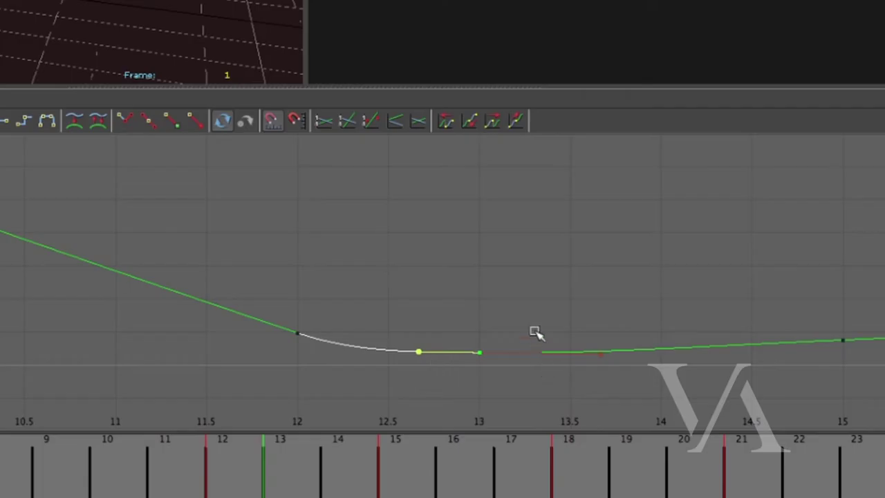
alt+right_drag(534, 300, 565, 310)
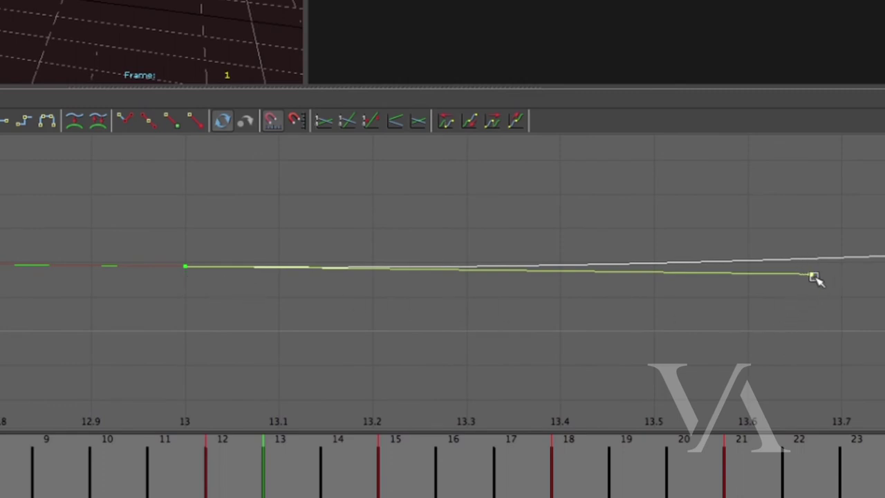
alt+right_drag(539, 318, 456, 371)
alt+middle_drag(388, 344, 364, 347)
Free the tangent weights of all Translate Y keys and stretch the frame 13 key's outgoing handle up to about frame 13.9, value 3.
drag(244, 256, 255, 351)
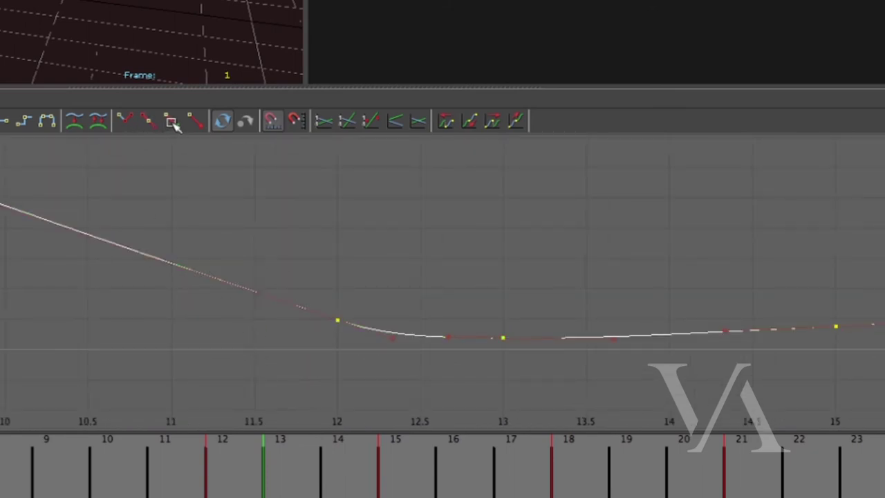
alt+middle_drag(362, 290, 387, 278)
alt+right_drag(387, 279, 316, 255)
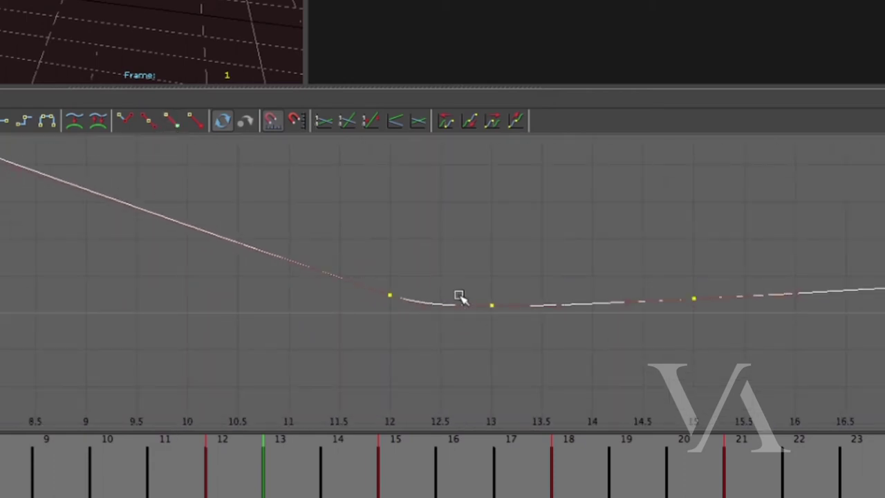
drag(527, 298, 561, 347)
middle_drag(469, 371, 340, 288)
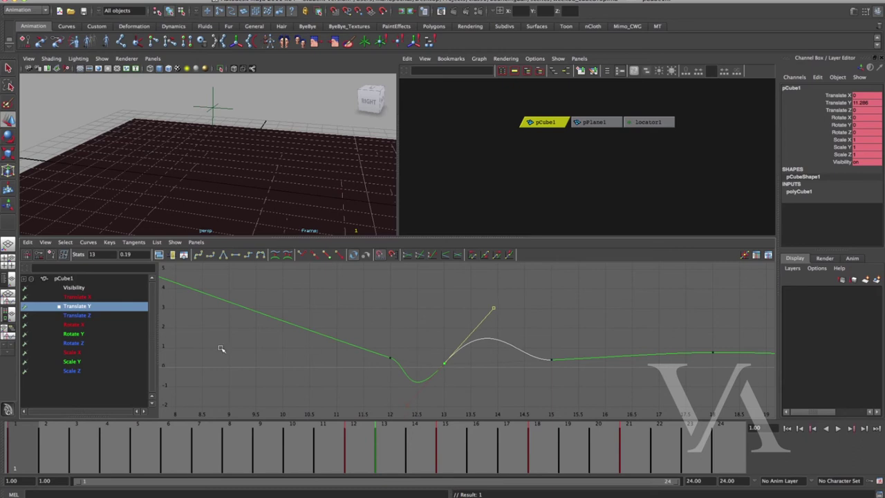
Display the Scale Y curve and swing the frame 13 key's outgoing non-weighted tangent handle upward.
click(104, 315)
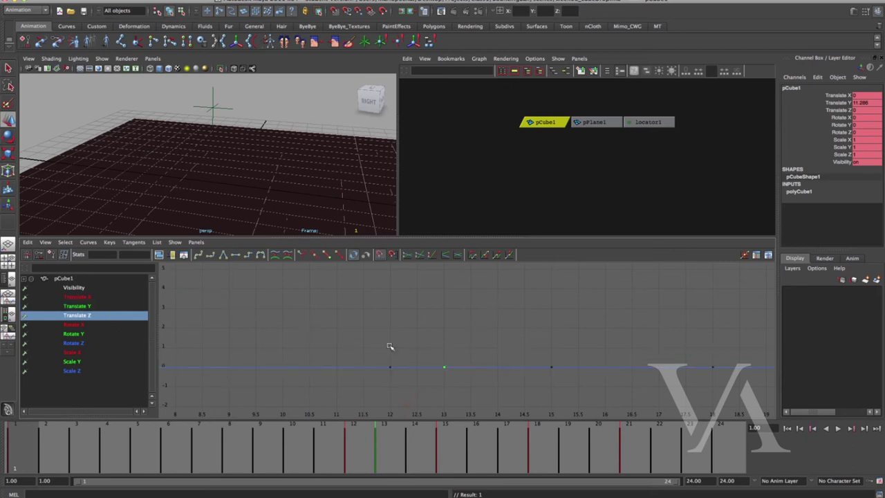
click(98, 297)
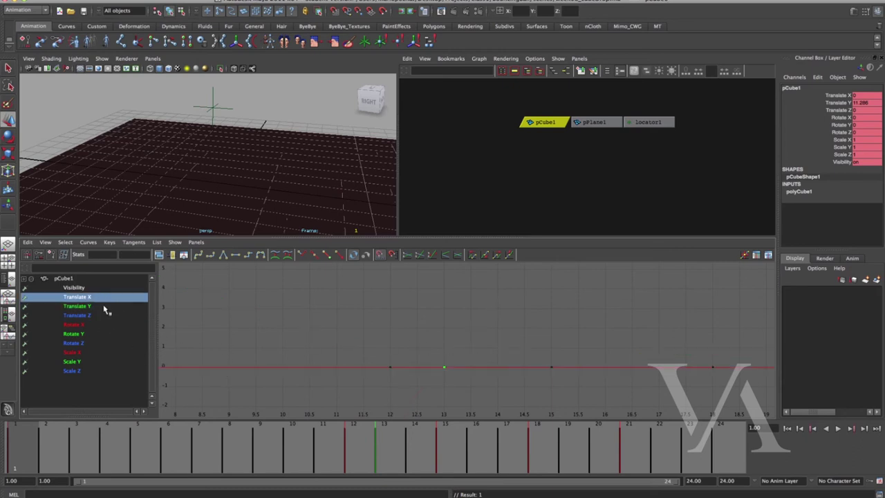
click(94, 361)
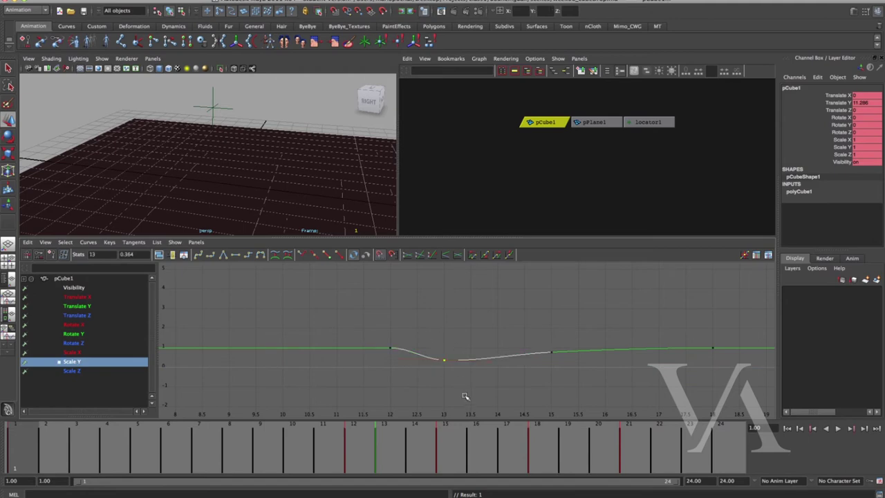
alt+middle_drag(470, 368, 456, 340)
alt+right_drag(456, 340, 466, 345)
alt+middle_drag(405, 322, 459, 352)
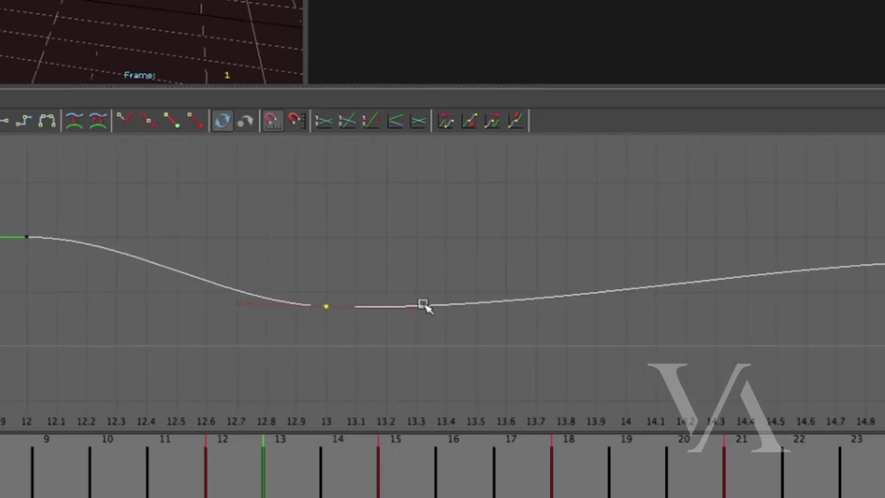
scroll(449, 354, down, 2)
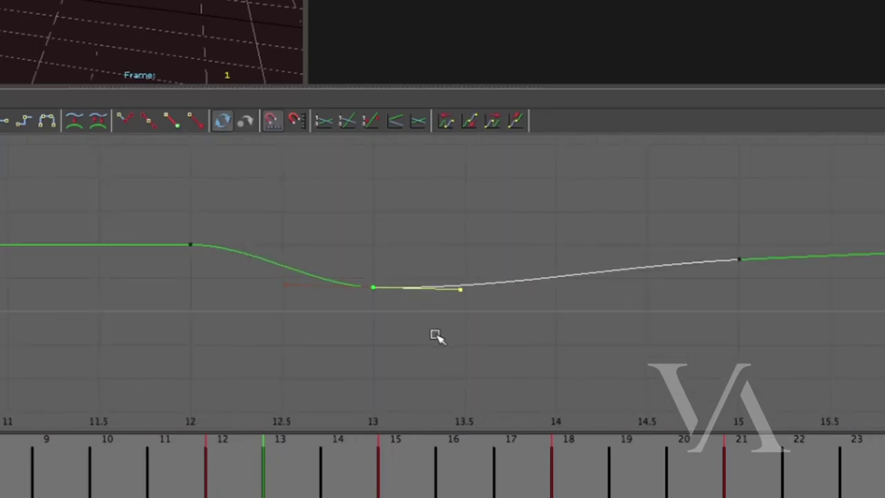
middle_drag(458, 316, 681, 104)
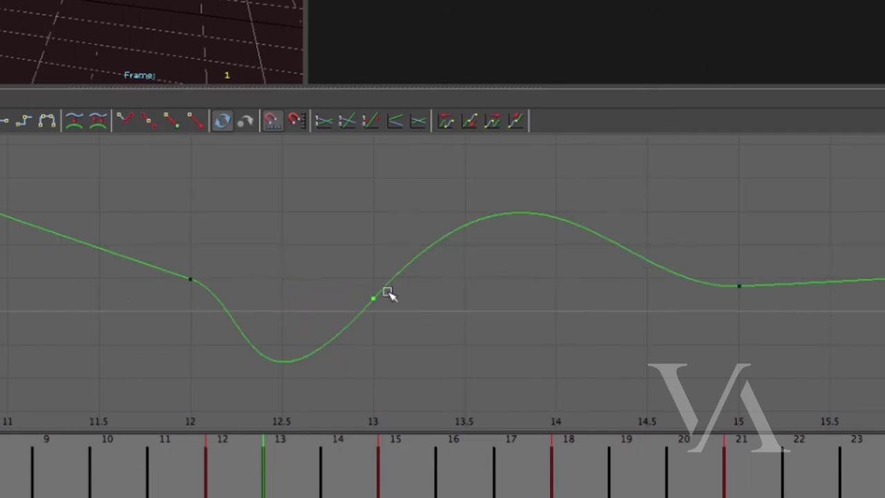
Swing the Translate Y curve's outgoing tangent at frame 13 upward and its incoming tangent at frame 15 downward.
drag(450, 369, 453, 371)
click(426, 242)
middle_drag(636, 214, 539, 406)
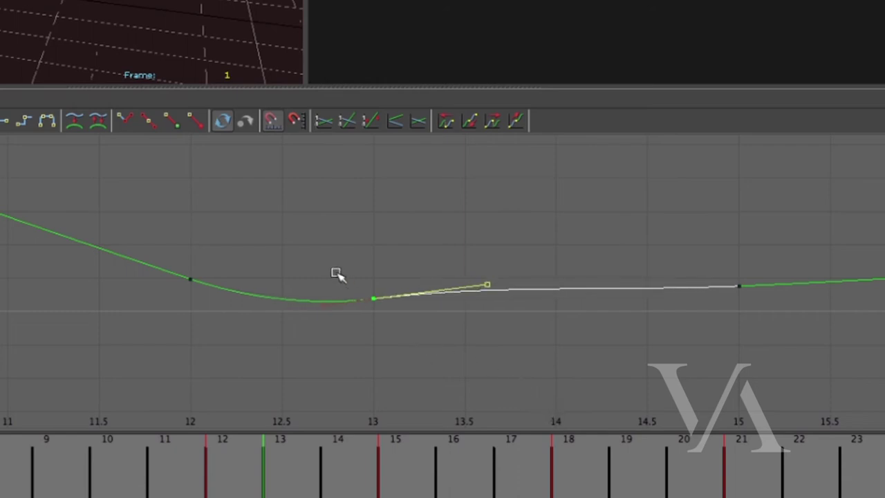
middle_drag(519, 328, 506, 199)
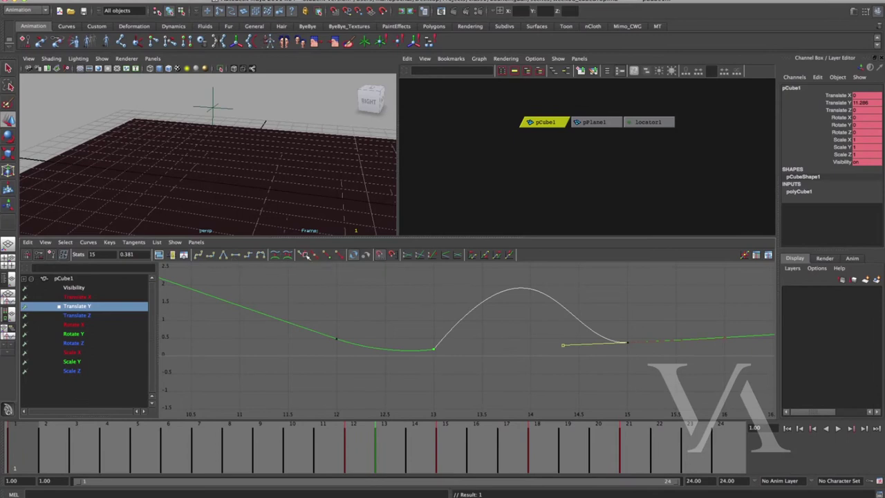
middle_drag(518, 321, 538, 420)
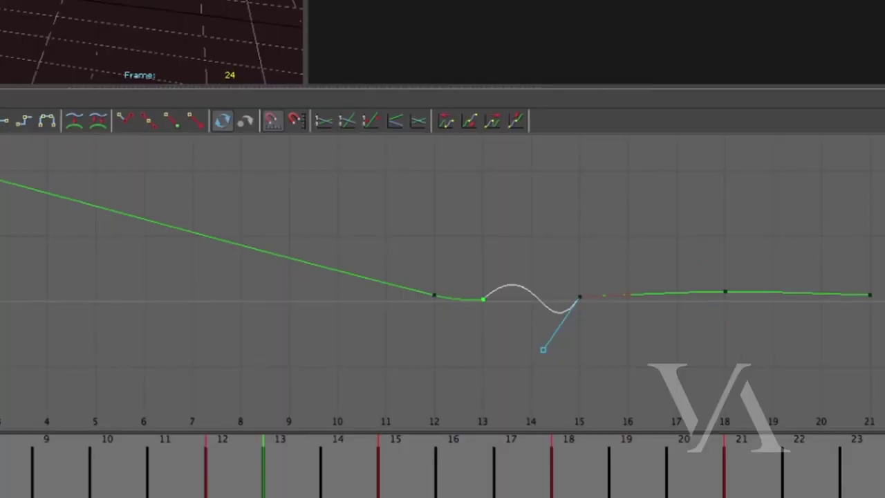
Move the Translate Y key at frame 18 strictly vertically, raising it to a value of about 2.19.
alt+middle_drag(682, 321, 458, 351)
alt+right_drag(459, 351, 504, 367)
alt+middle_drag(602, 421, 497, 305)
shift+middle_drag(584, 345, 559, 326)
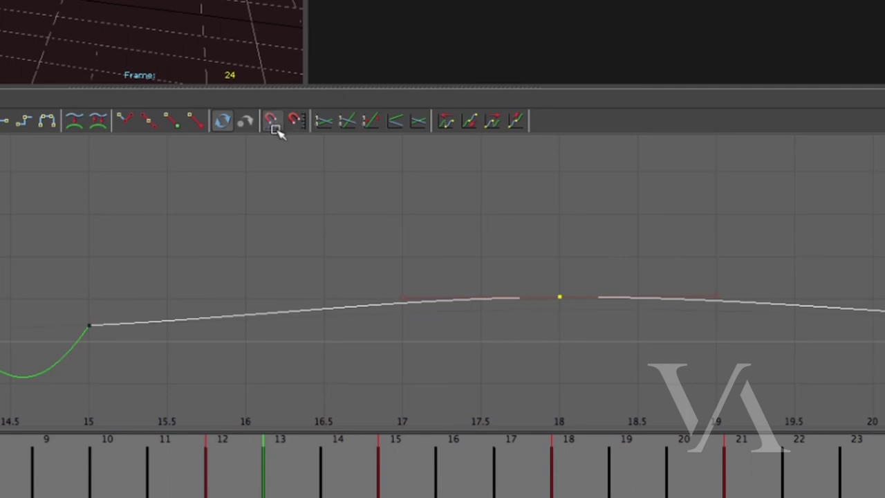
shift+middle_drag(555, 275, 566, 226)
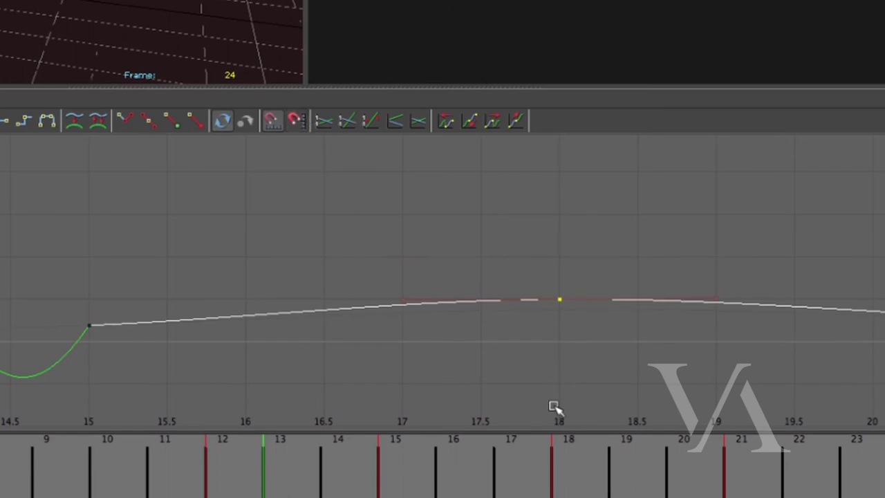
shift+middle_drag(566, 302, 565, 228)
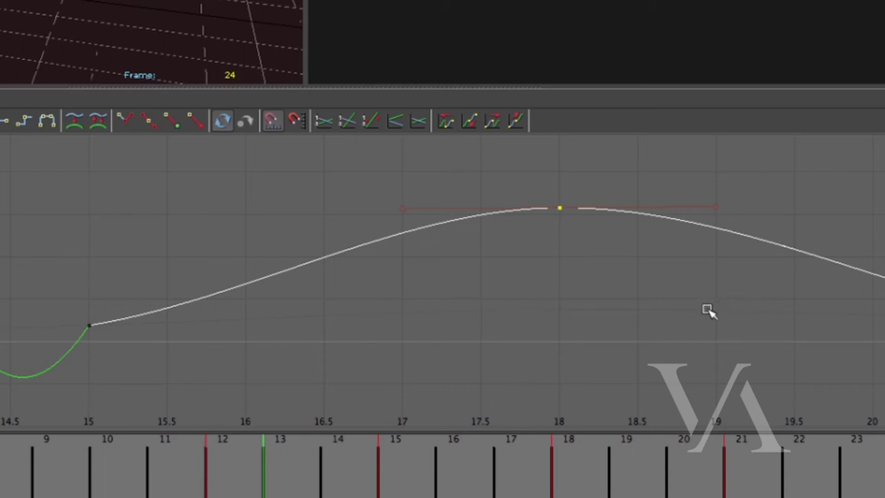
shift+middle_drag(594, 279, 572, 293)
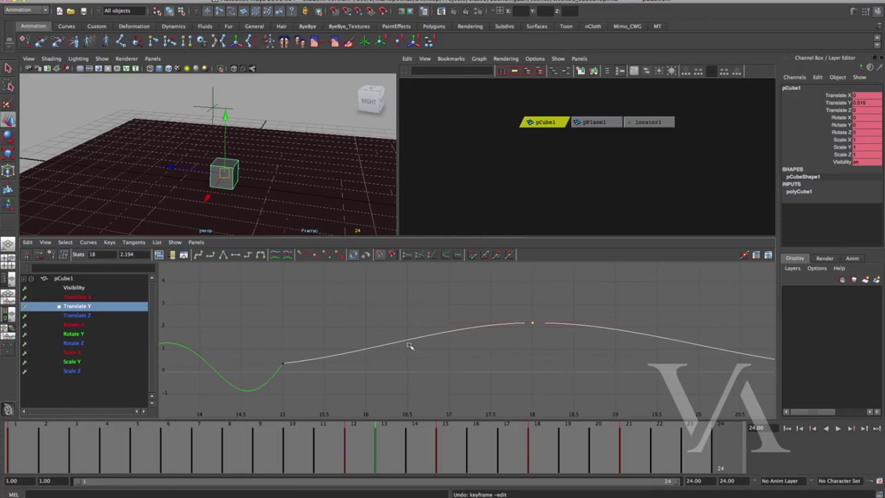
key(a)
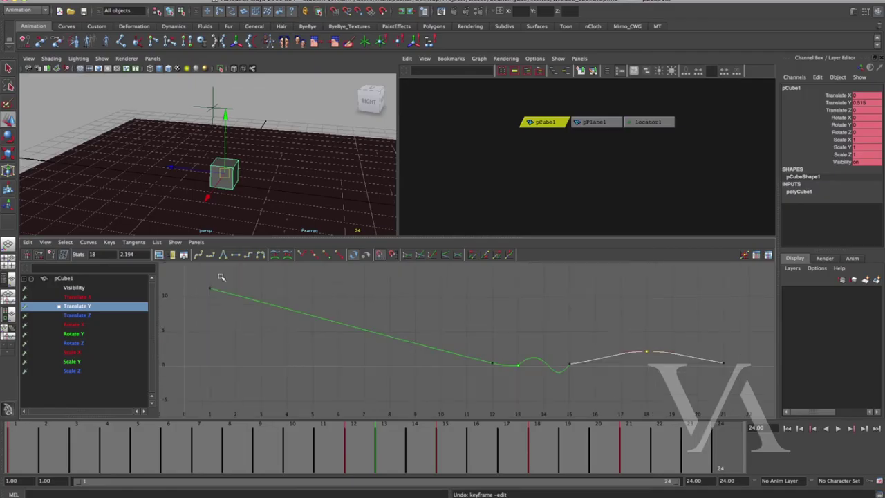
click(195, 242)
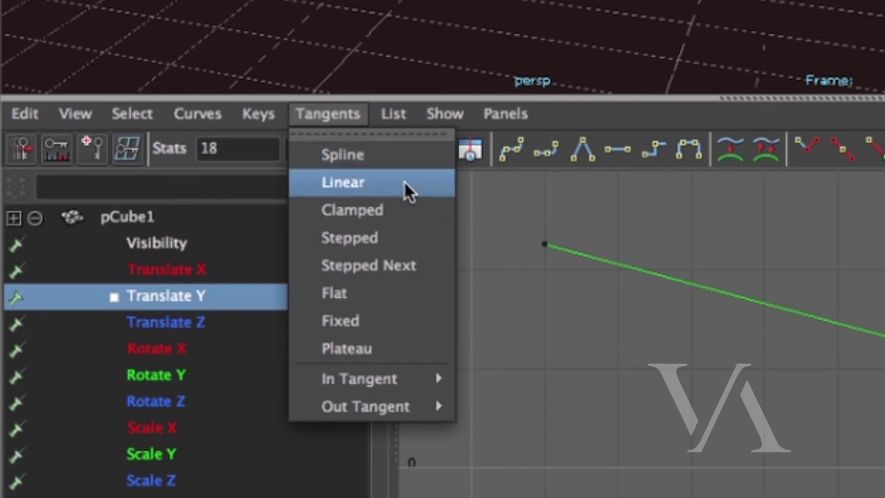
mouse_move(268, 111)
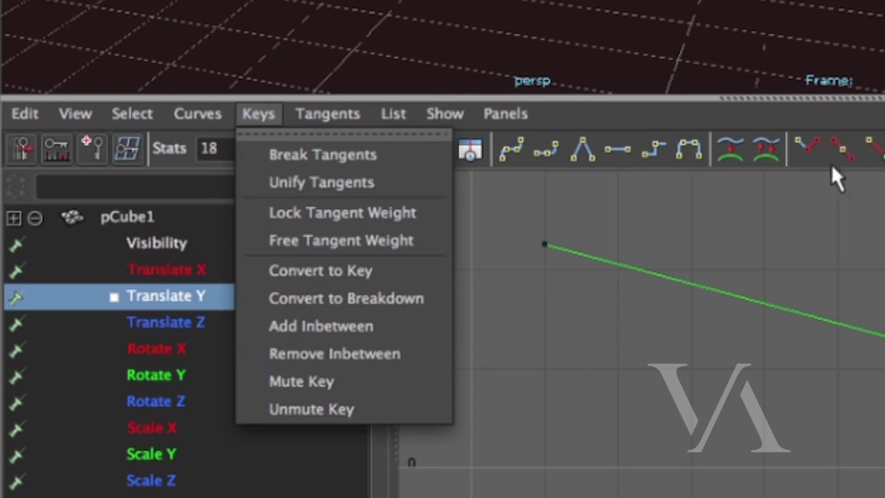
mouse_move(204, 112)
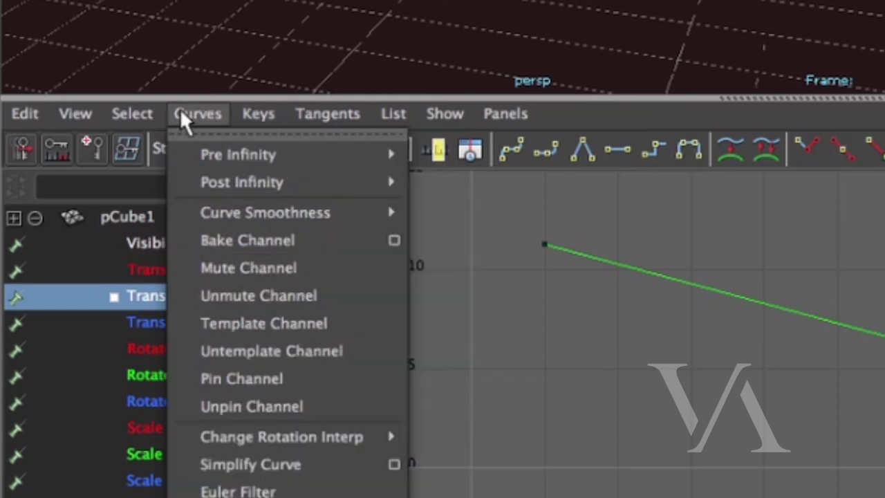
mouse_move(44, 124)
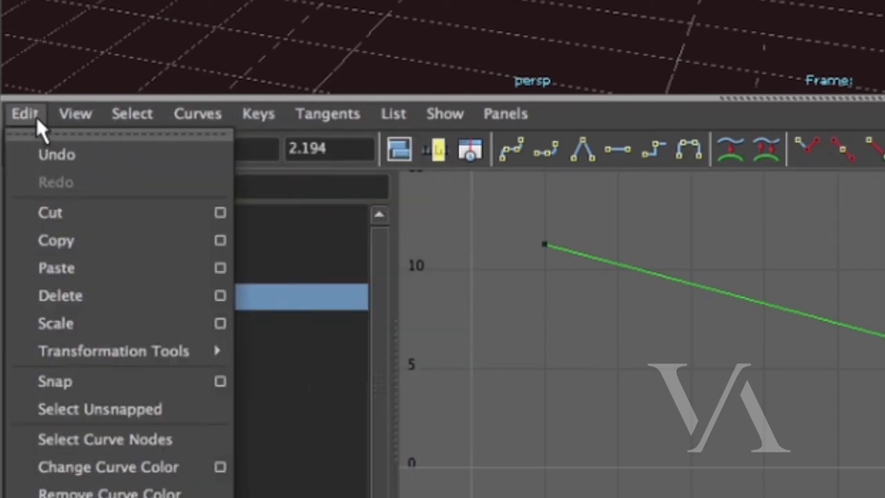
mouse_move(82, 123)
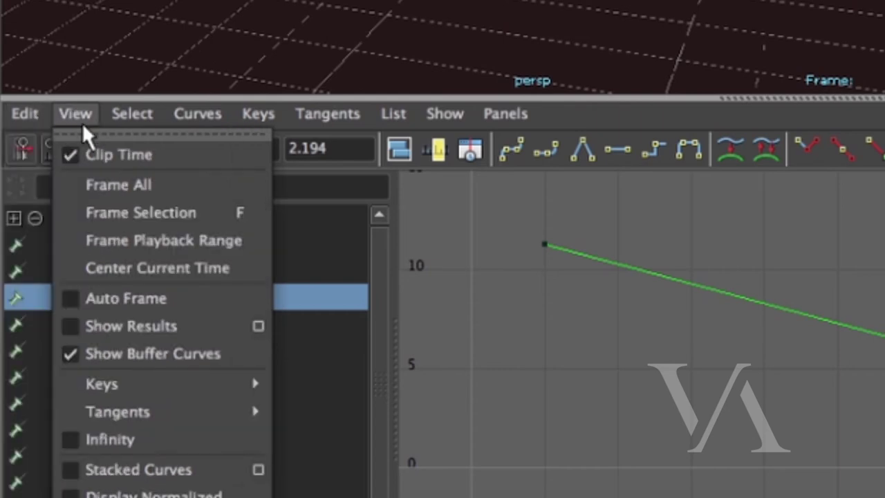
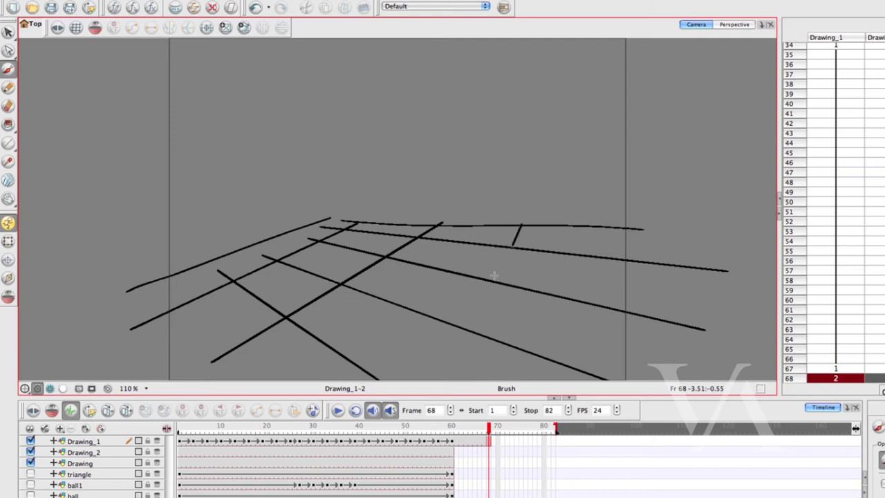
In the drawing program, complete the perspective floor grid with a receding brush line and choose the blue Colour 4.
drag(600, 229, 673, 380)
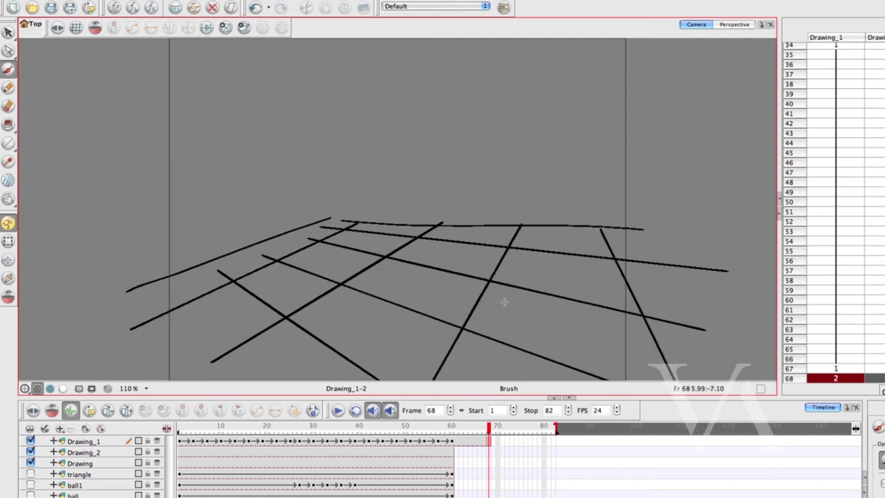
click(881, 24)
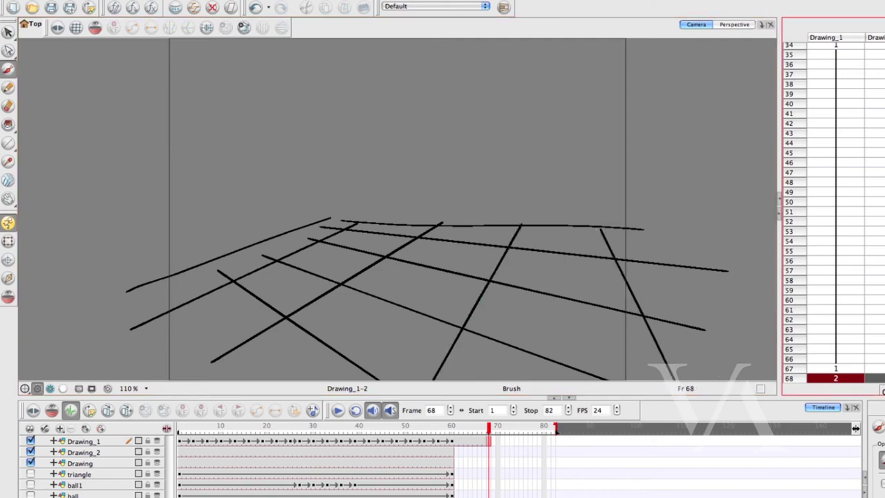
click(795, 94)
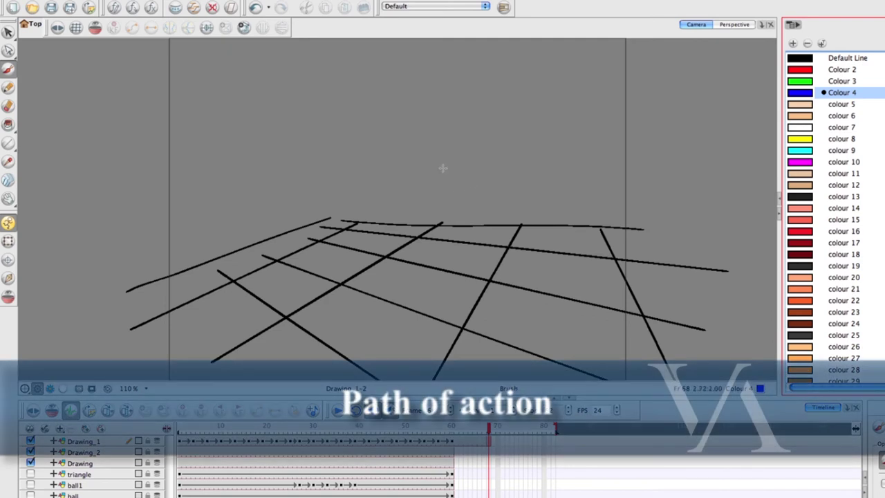
Sketch a vertical blue path of action down to the grid, with a small bounce loop at its base and widening spacing ticks.
mouse_move(393, 47)
mouse_down()
mouse_move(407, 220)
mouse_move(390, 261)
mouse_up()
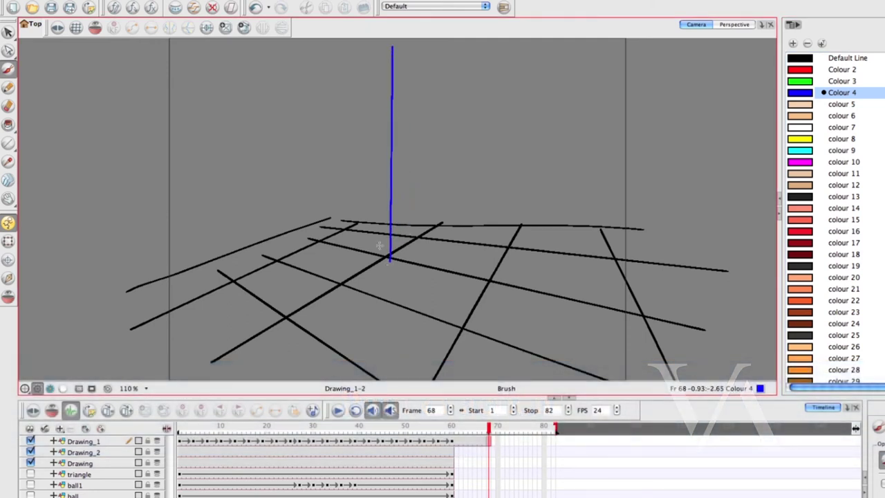
drag(386, 241, 386, 251)
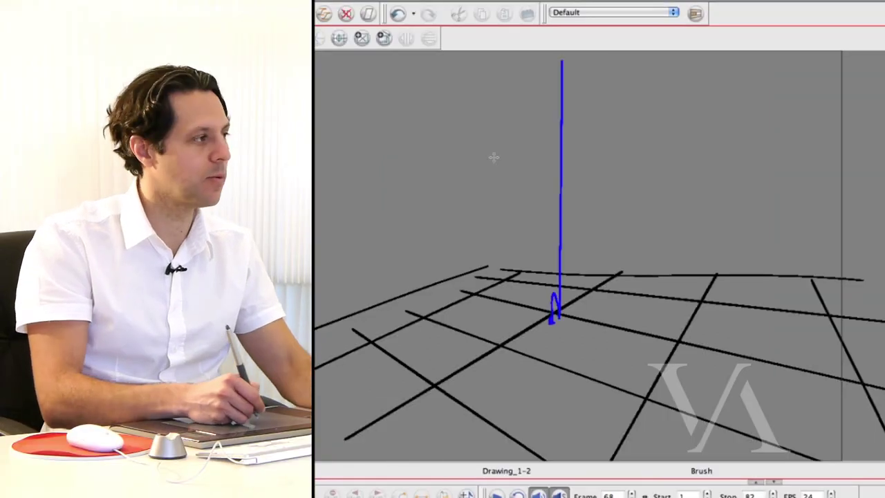
mouse_move(553, 62)
mouse_down()
mouse_move(575, 63)
mouse_move(582, 91)
mouse_up()
drag(549, 187, 579, 187)
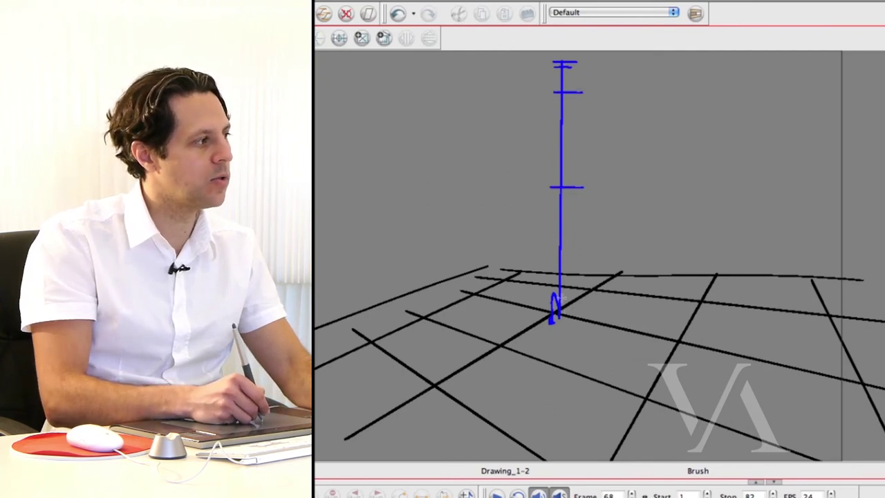
drag(560, 311, 582, 316)
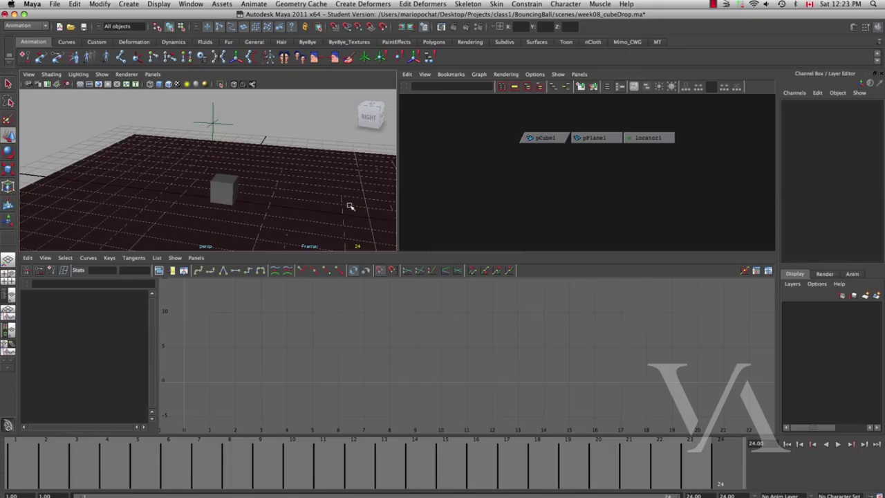
Switch back to Maya, enlarge the perspective view to fill the workspace and select the cube.
key(q)
alt+drag(327, 173, 328, 191)
key(space)
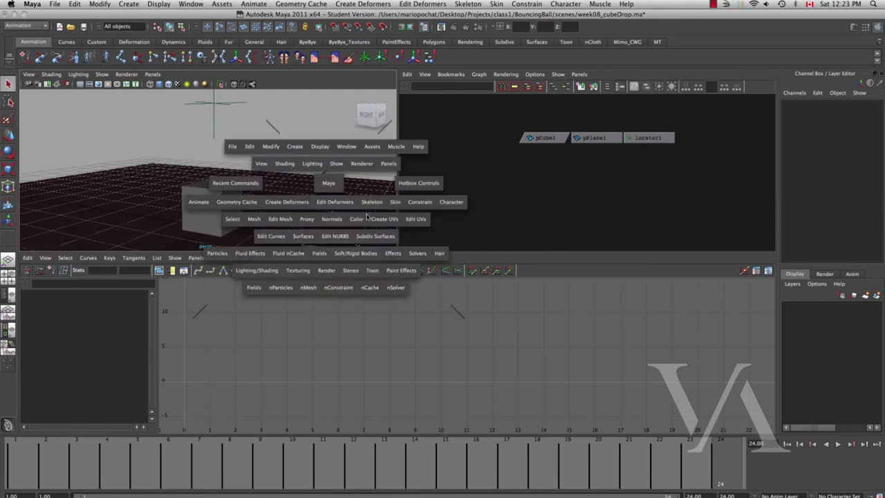
alt+right_drag(401, 246, 298, 228)
alt+middle_drag(402, 284, 404, 314)
alt+drag(405, 313, 389, 348)
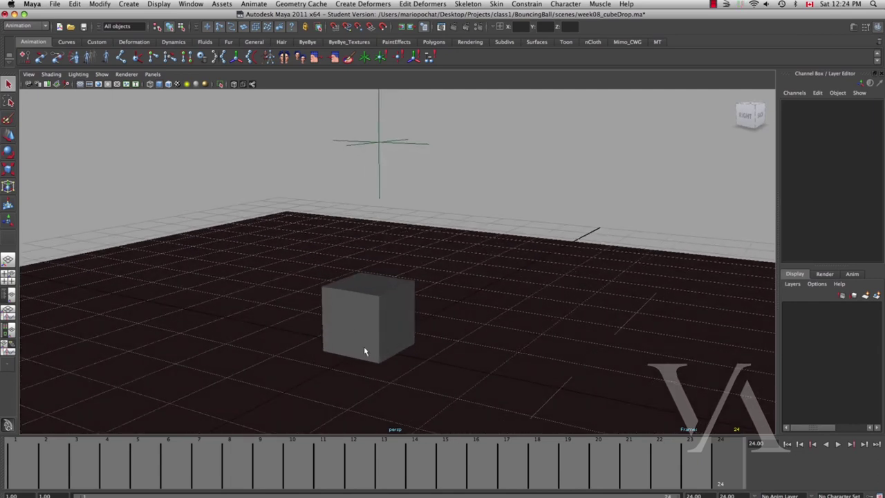
alt+drag(367, 324, 358, 307)
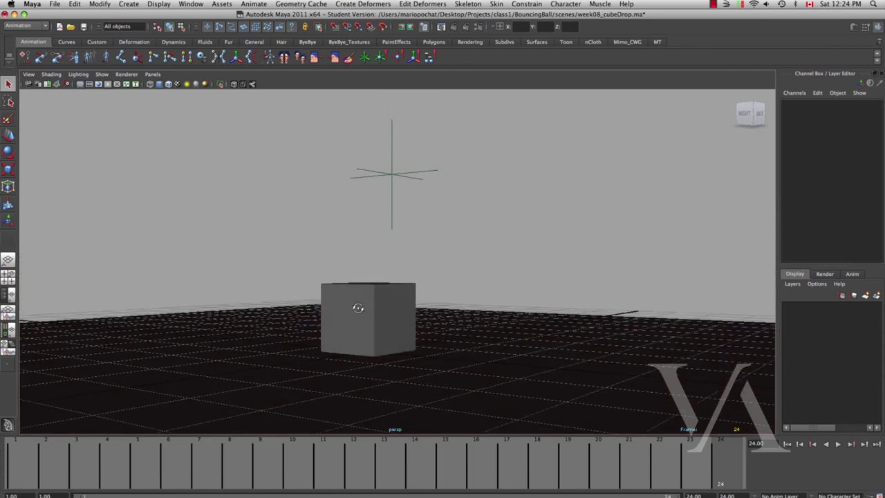
click(410, 333)
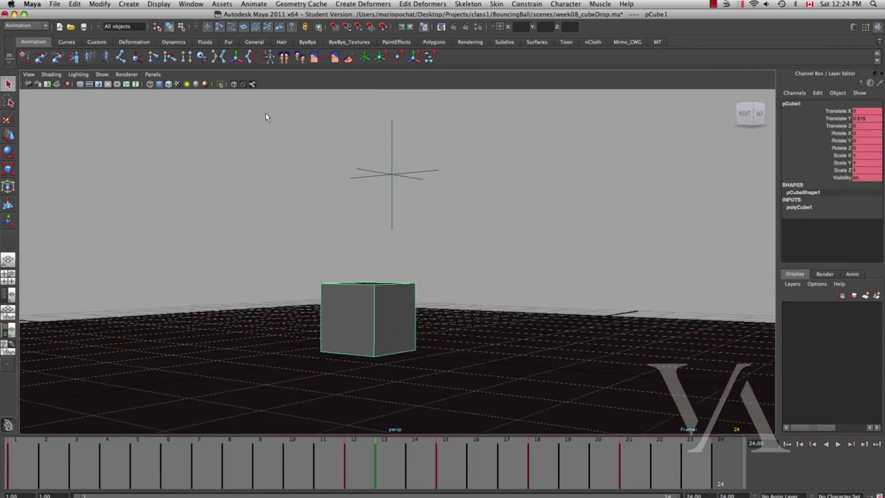
Create a motion trail for the cube with the current option settings.
click(254, 4)
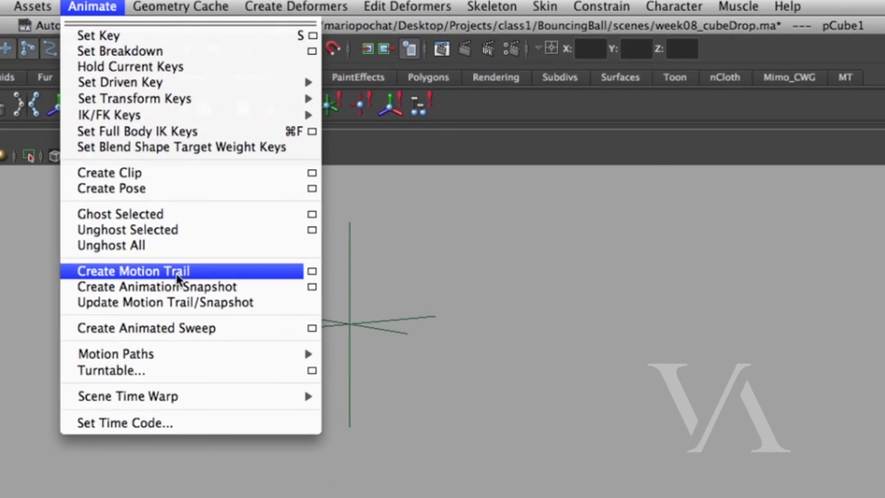
click(178, 271)
alt+drag(498, 305, 442, 264)
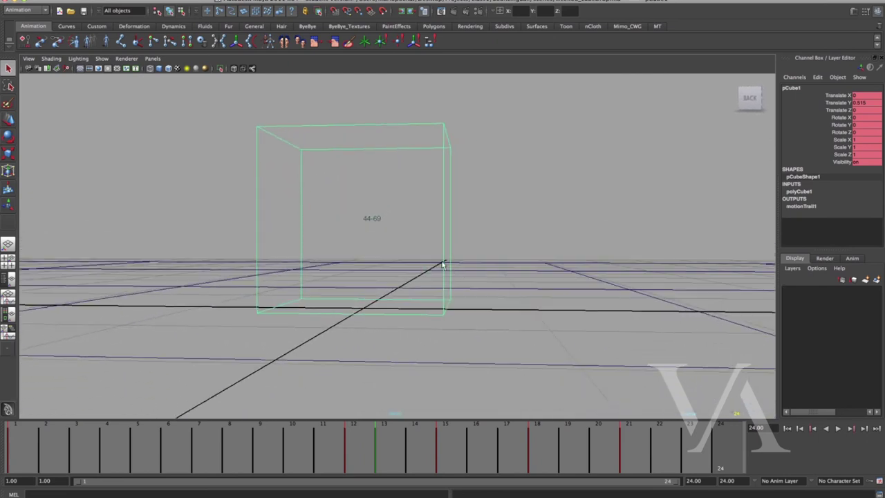
Select the motion trail labelled 44-69 inside the cube and delete it.
click(375, 220)
alt+middle_drag(387, 250, 389, 267)
alt+right_drag(390, 266, 425, 278)
alt+middle_drag(425, 278, 431, 284)
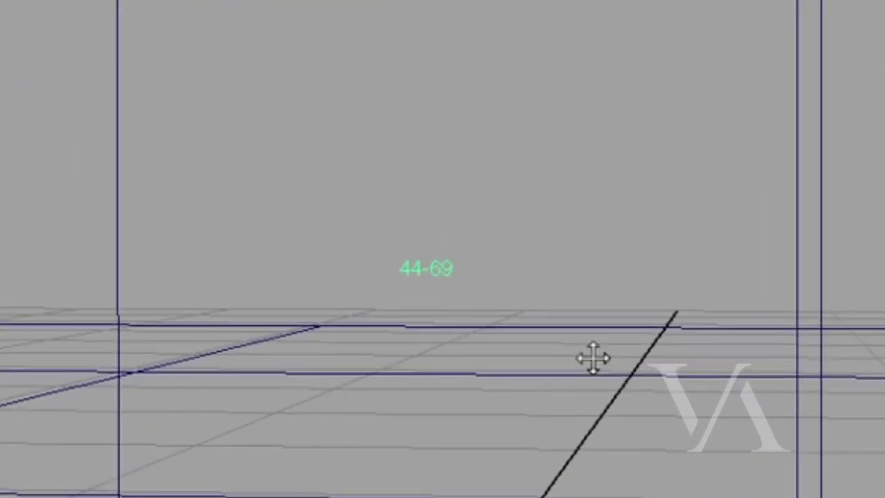
alt+middle_drag(593, 357, 603, 414)
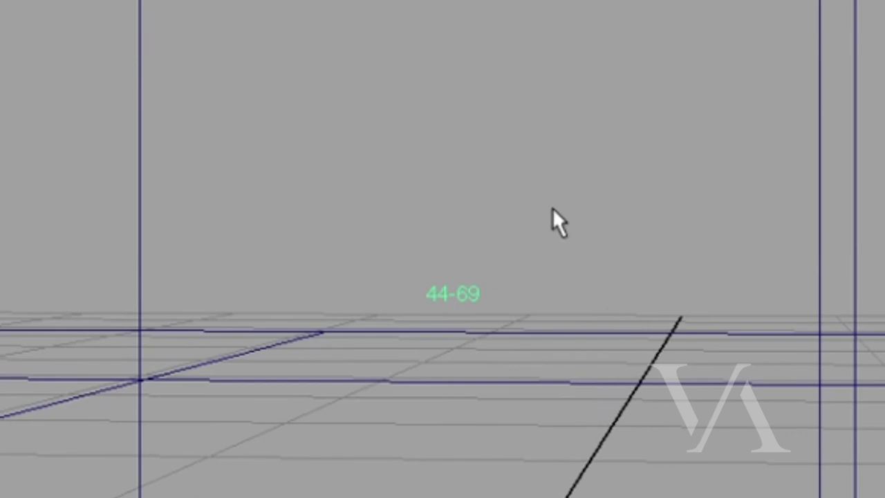
drag(402, 255, 470, 308)
key(Delete)
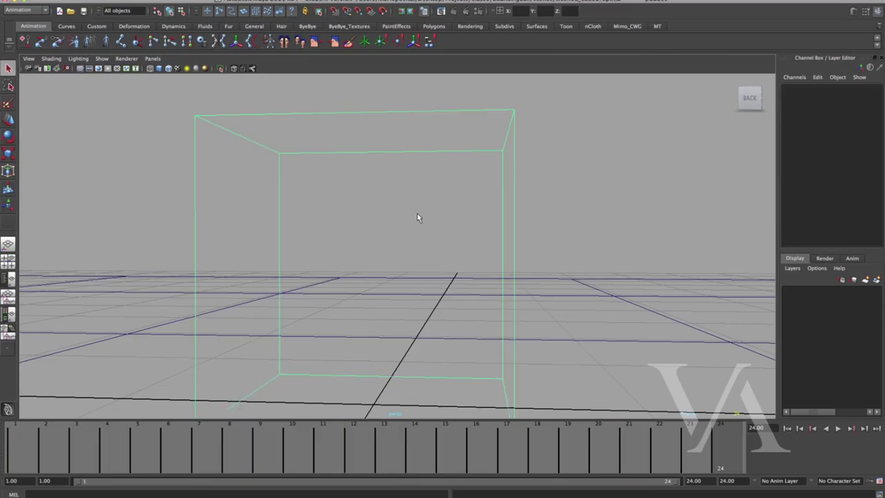
Play the cube's drop from frame 1 and scrub through it to frame 23.
alt+right_drag(419, 217, 249, 222)
alt+drag(249, 221, 433, 261)
alt+right_drag(433, 261, 387, 263)
drag(300, 461, 15, 463)
key(alt+v)
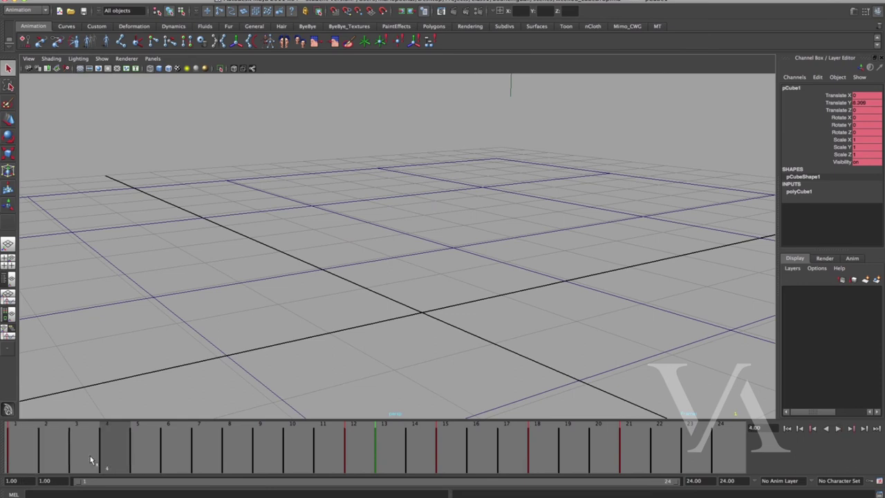
mouse_move(84, 459)
mouse_down()
mouse_move(492, 446)
mouse_move(726, 456)
mouse_move(656, 461)
mouse_move(709, 460)
mouse_up()
alt+right_drag(432, 324, 376, 324)
mouse_move(376, 324)
alt+mouse_down()
mouse_move(364, 385)
mouse_move(396, 361)
mouse_move(374, 309)
alt+mouse_up()
Open the Motion Trail options for the cube and reset them to their default settings.
click(255, 0)
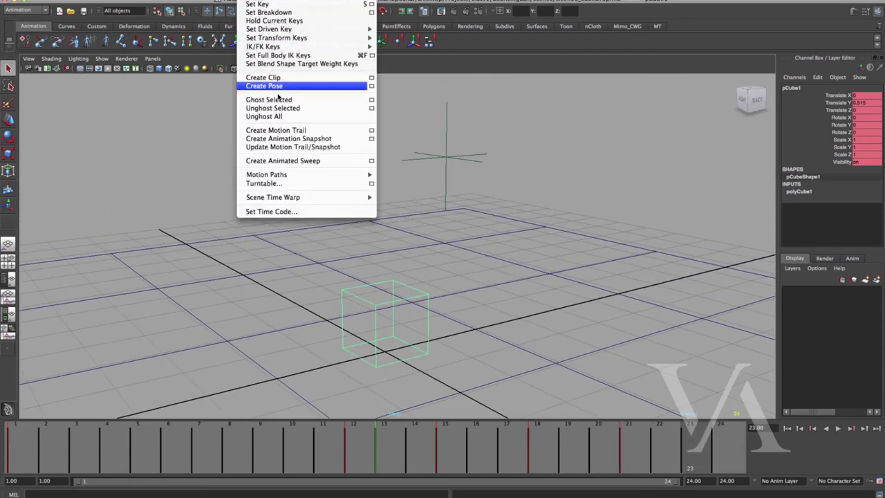
click(372, 132)
drag(383, 107, 634, 105)
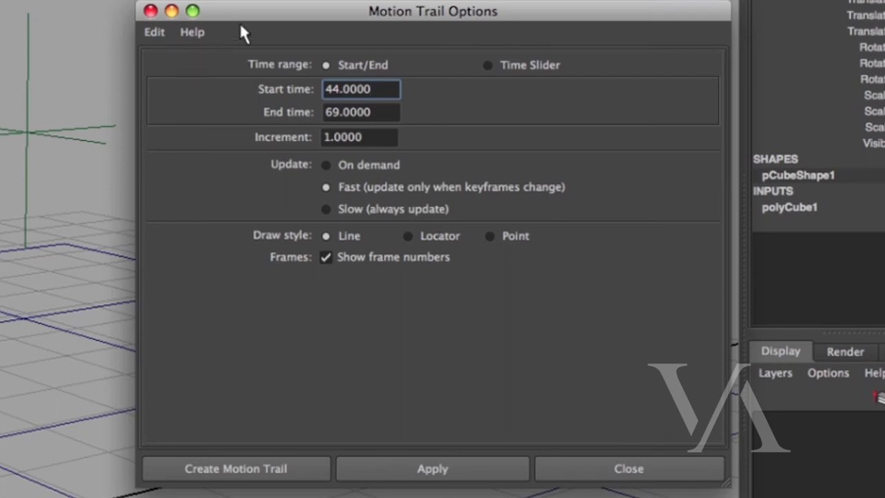
drag(253, 14, 263, 0)
click(166, 10)
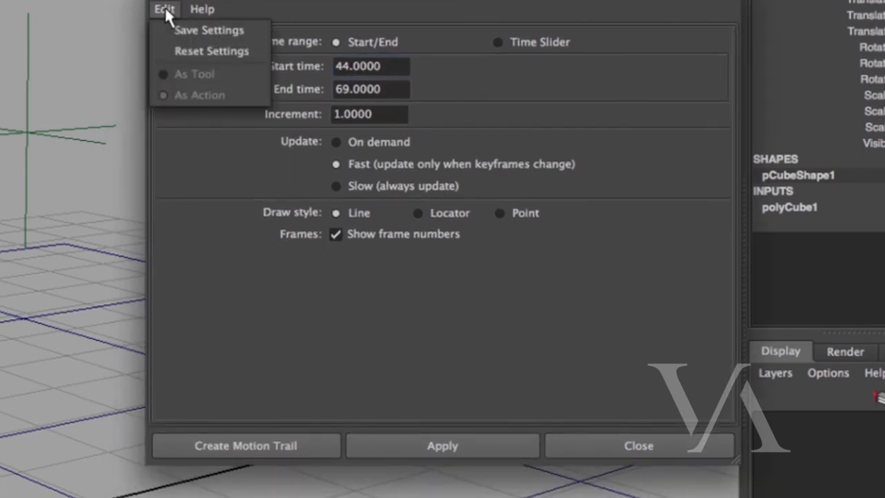
click(167, 51)
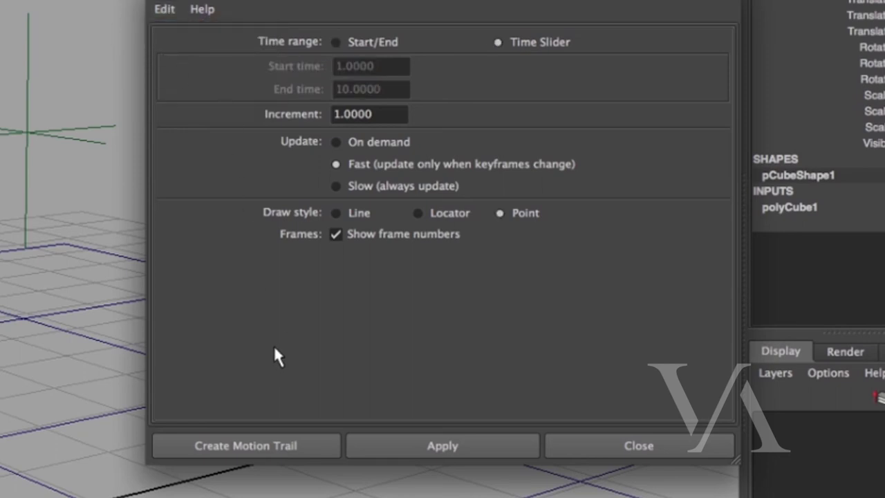
Create a point-style motion trail for the cube over the time slider range, with increment 1 and frame numbers shown.
drag(314, 2, 308, 0)
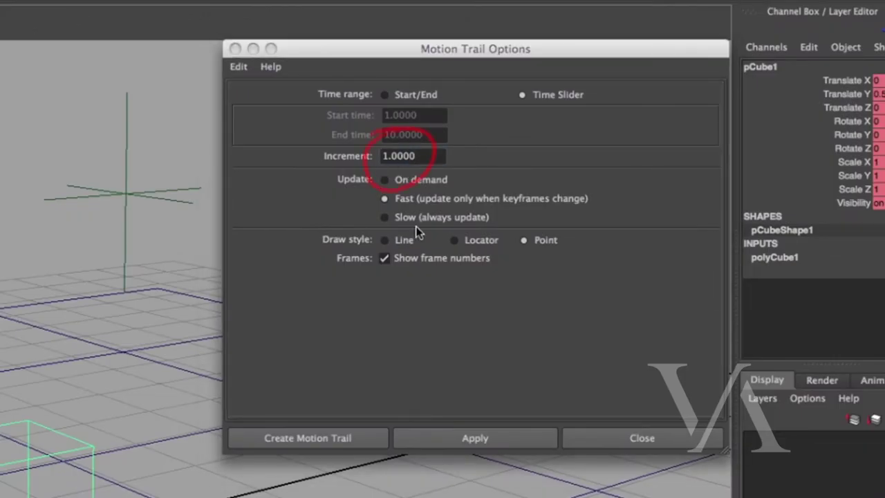
drag(422, 205, 580, 210)
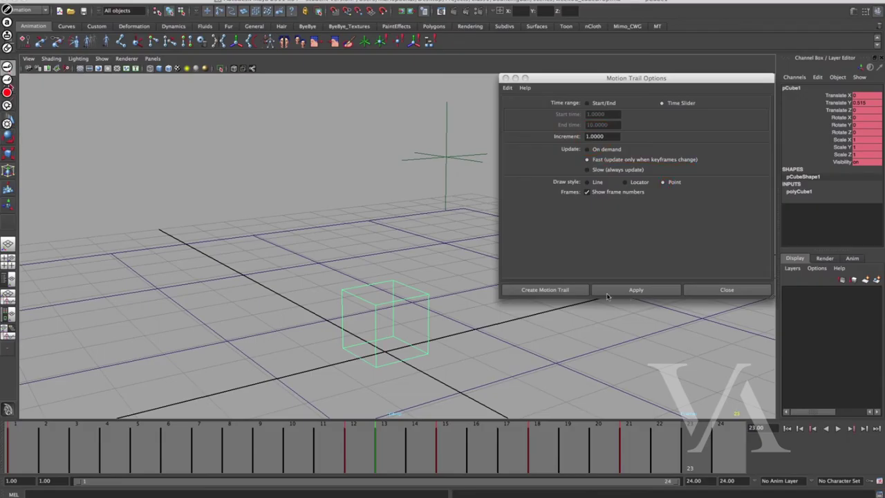
click(557, 289)
Select the numbered point motion trail, examine its spacing from frame 1 down to the cube, and delete it.
alt+drag(476, 254, 412, 256)
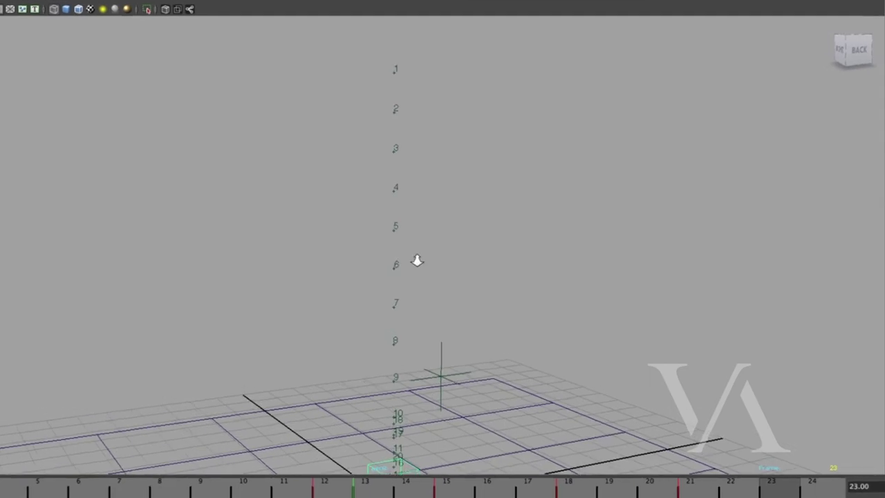
alt+right_drag(658, 341, 672, 342)
click(363, 72)
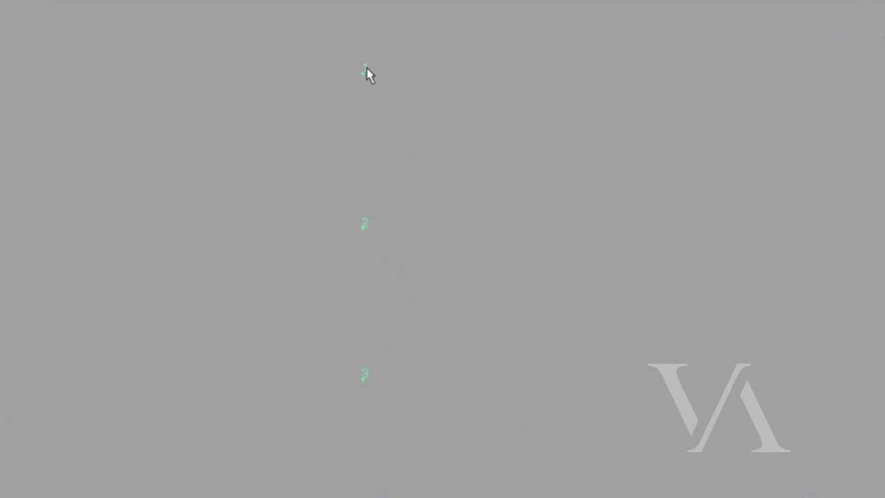
alt+middle_drag(482, 375, 475, 375)
alt+right_drag(474, 375, 308, 377)
alt+middle_drag(308, 377, 390, 166)
alt+middle_drag(415, 426, 438, 55)
alt+middle_drag(441, 349, 441, 323)
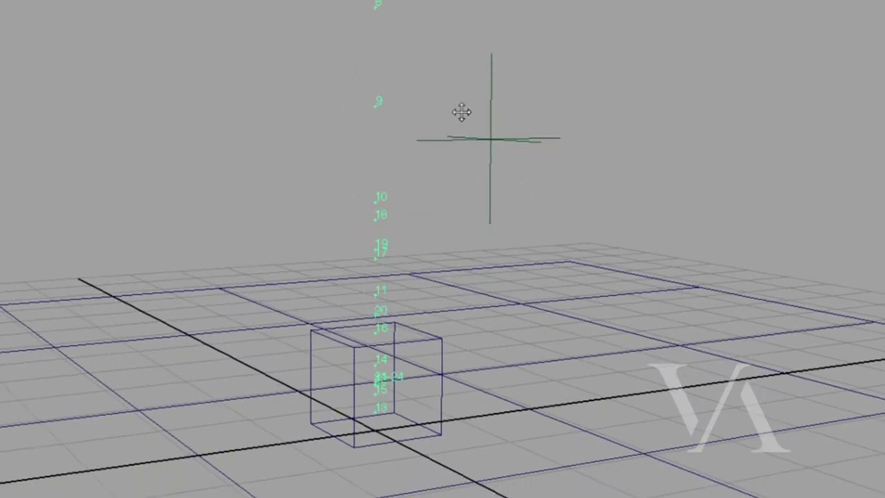
alt+middle_drag(462, 111, 461, 75)
alt+right_drag(440, 341, 657, 392)
alt+middle_drag(657, 391, 667, 315)
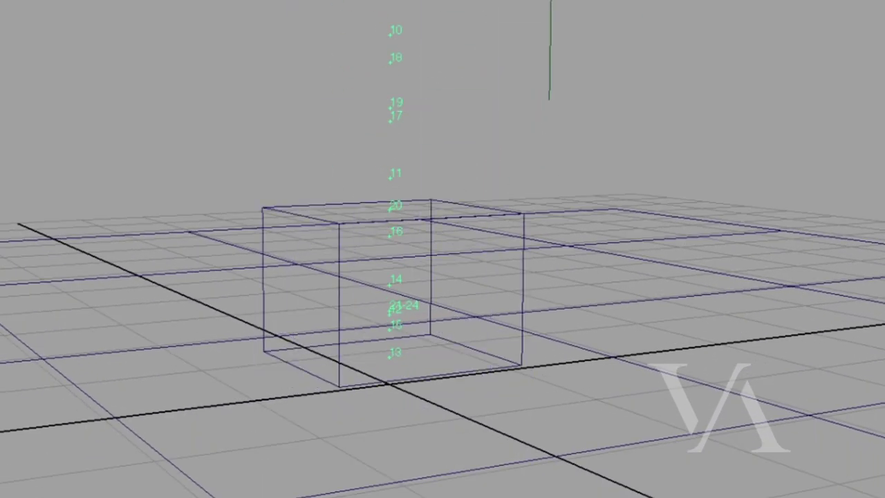
alt+drag(522, 346, 653, 348)
alt+middle_drag(482, 350, 539, 360)
alt+right_drag(539, 359, 408, 346)
alt+middle_drag(443, 344, 430, 395)
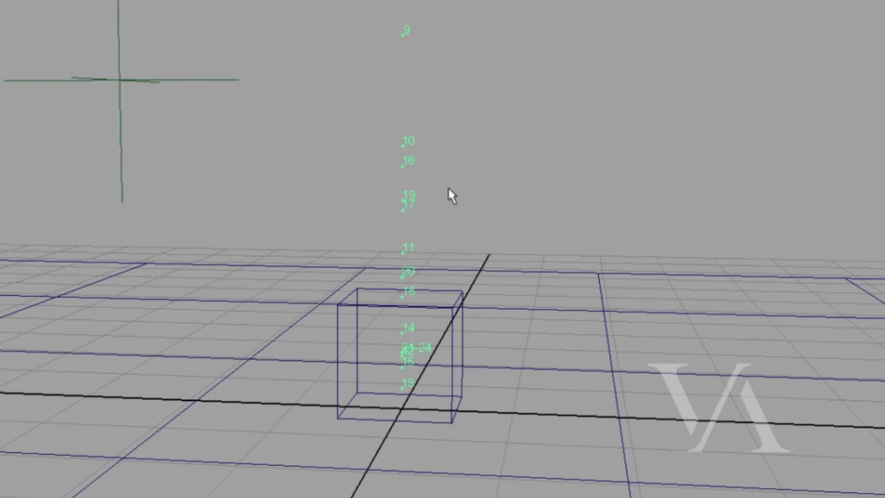
key(Delete)
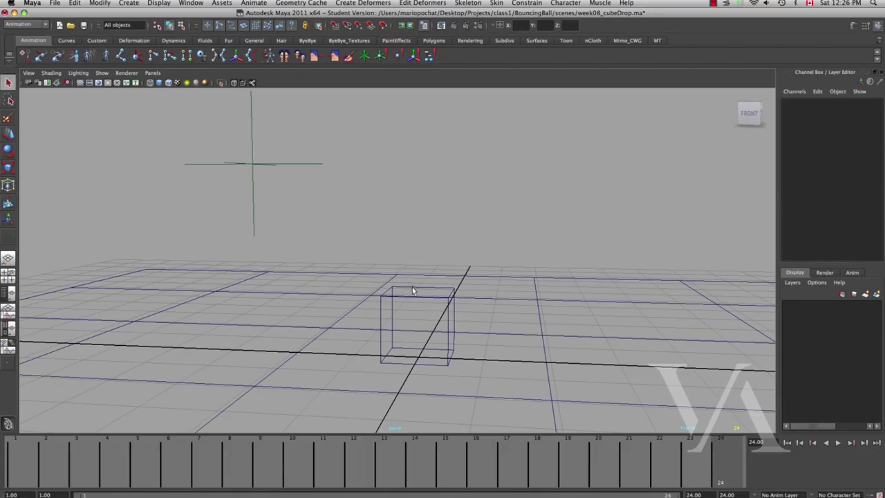
Reopen the Motion Trail options for the cube and set the draw style to Line.
click(412, 291)
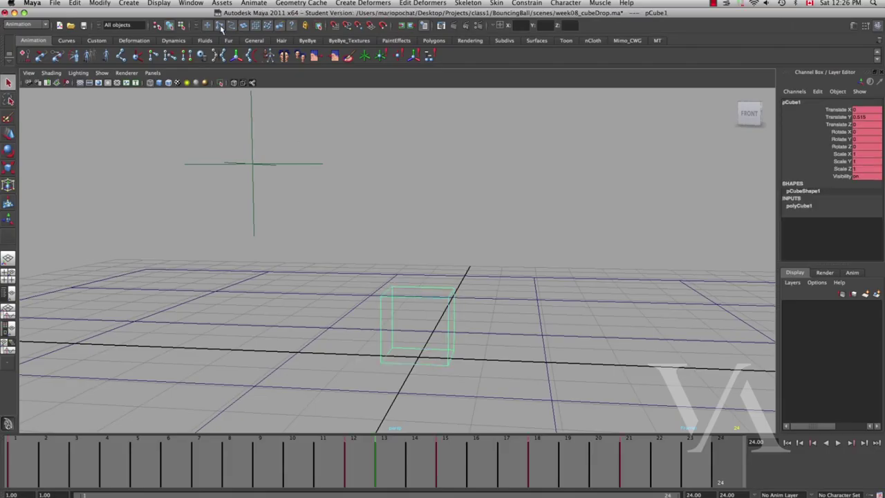
click(221, 3)
mouse_move(254, 3)
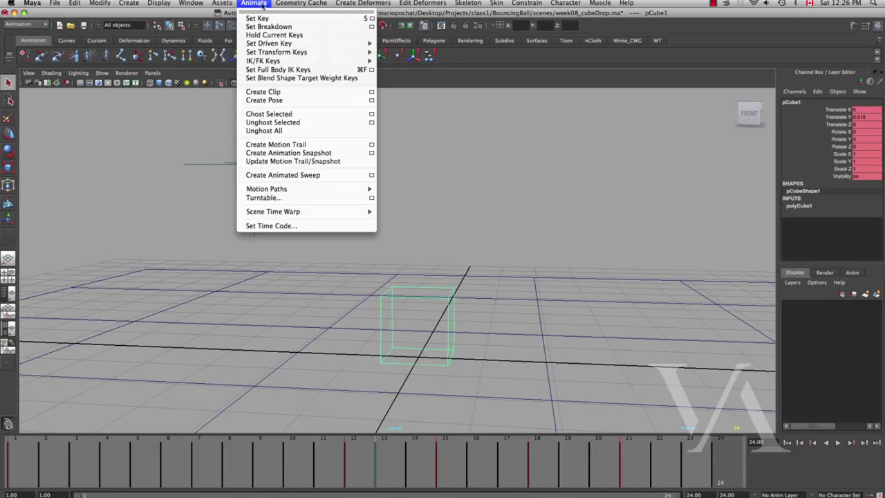
click(371, 145)
drag(571, 97, 600, 81)
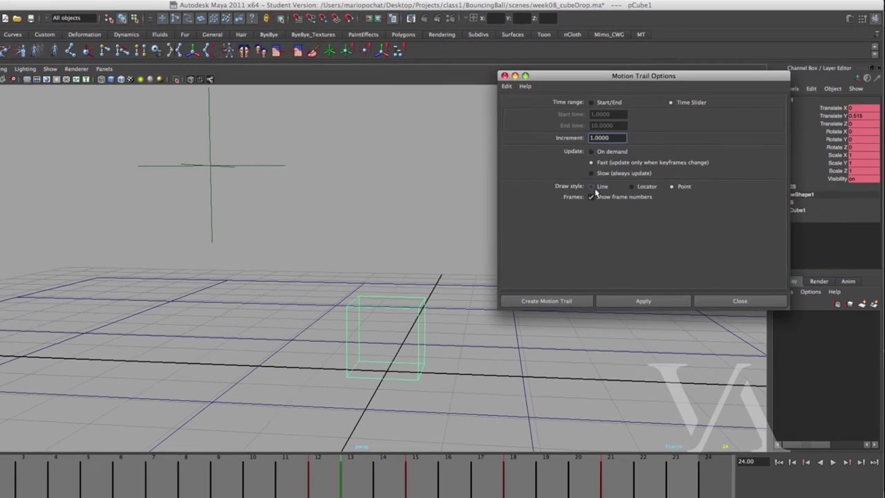
click(619, 184)
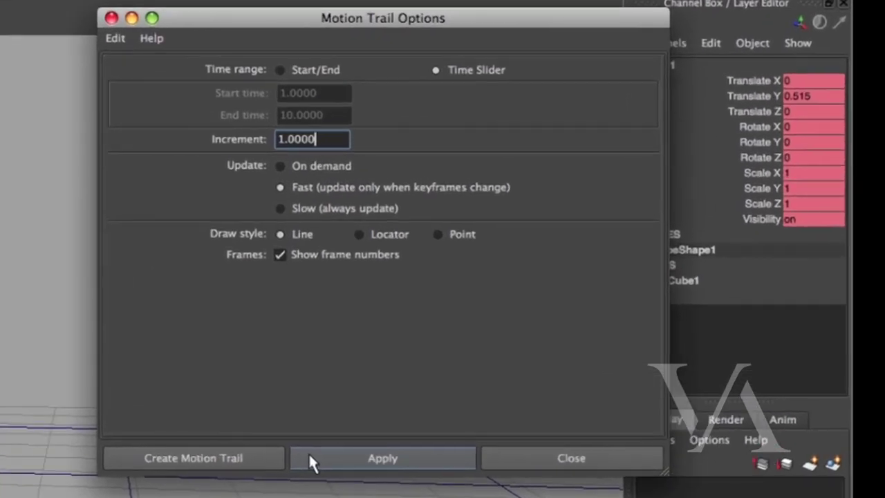
drag(252, 19, 282, 8)
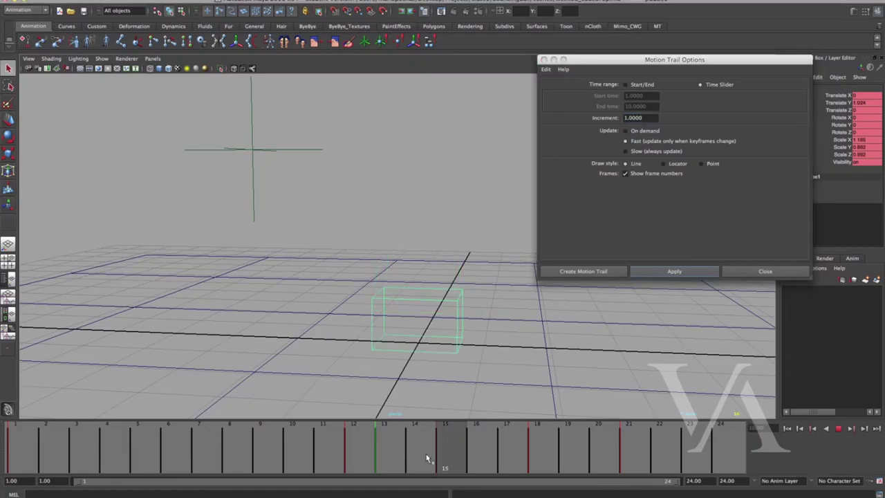
Scrub through the cube's drop and stop at frame 12, where it reaches the ground.
drag(427, 456, 366, 475)
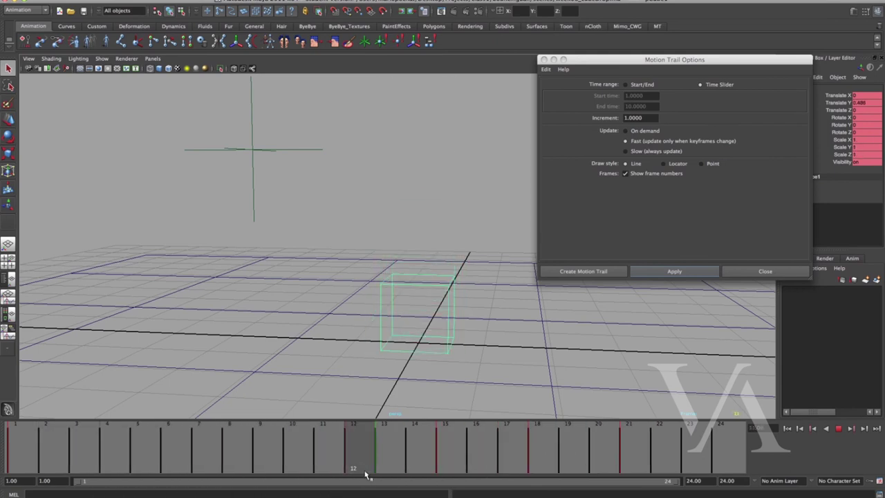
click(36, 457)
click(348, 447)
Set the trail's time range to Start/End from 1 to 12 and create the line motion trail for the cube.
click(636, 85)
drag(648, 95, 613, 100)
text(1)
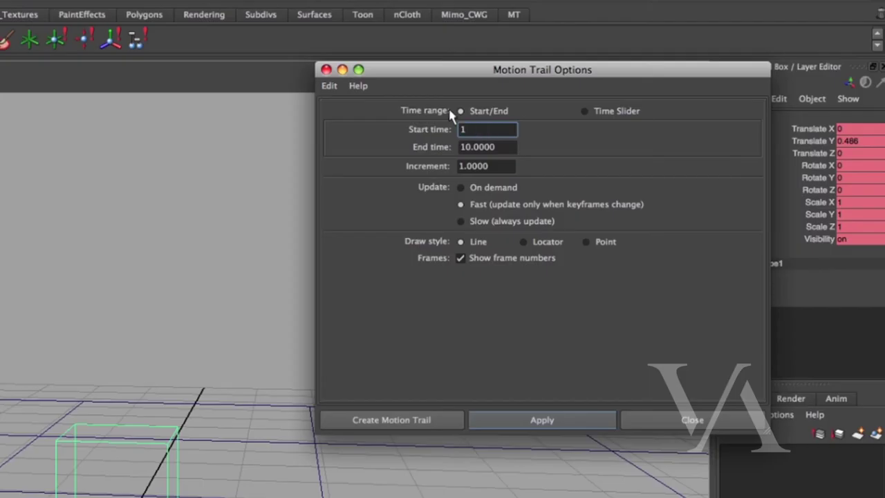
key(Tab)
text(12)
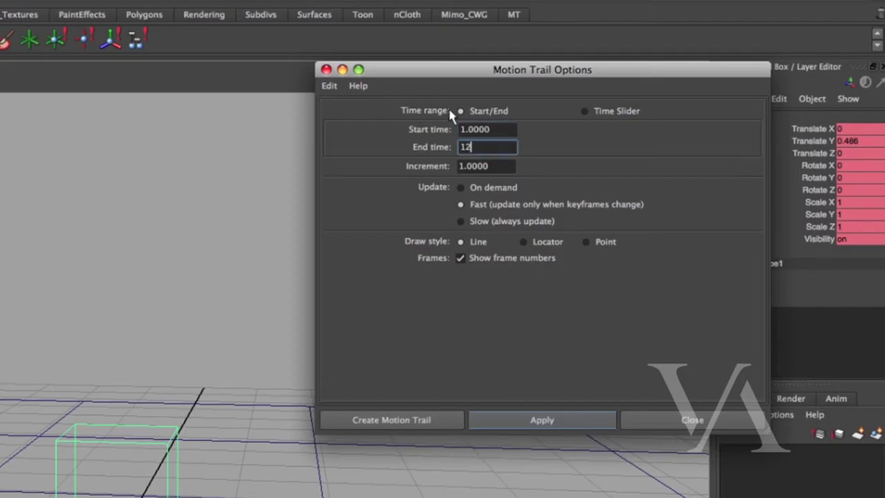
key(Tab)
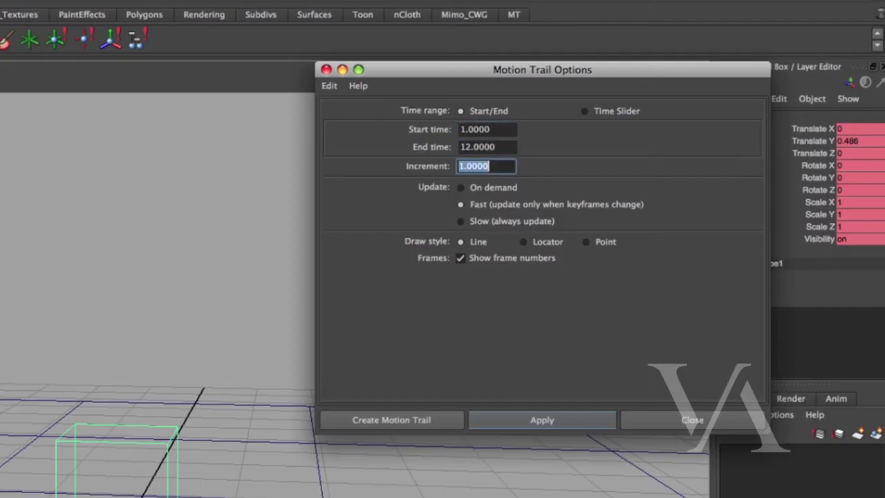
click(509, 422)
alt+right_drag(178, 482, 83, 446)
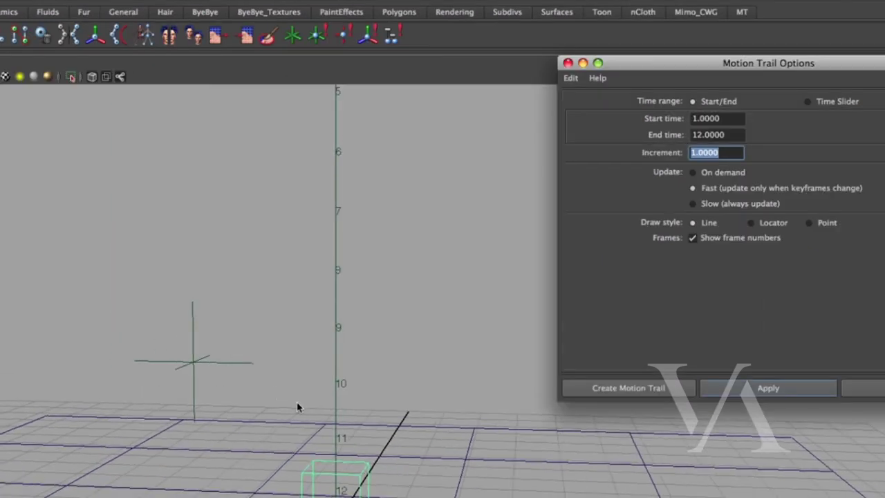
alt+drag(297, 406, 380, 453)
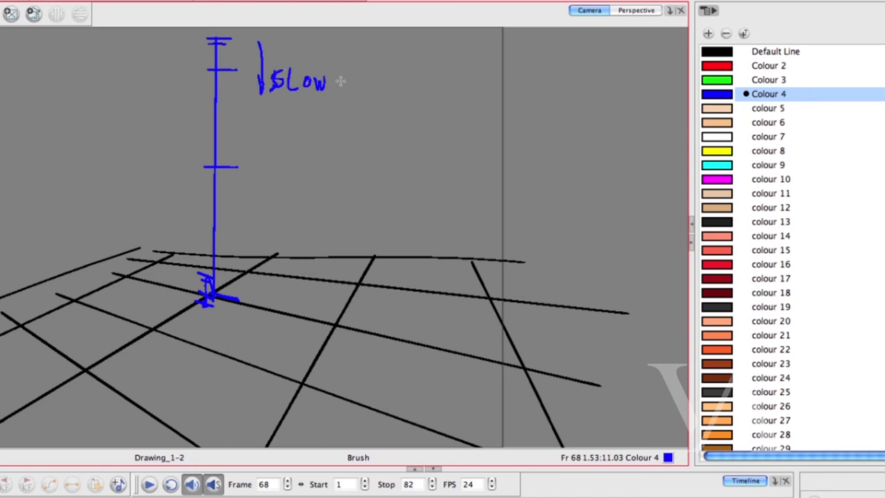
In the drawing program, complete the blue "SLOW OUT" label beside the spacing chart and add brush marks along the vertical path.
drag(361, 85, 367, 72)
drag(374, 72, 374, 84)
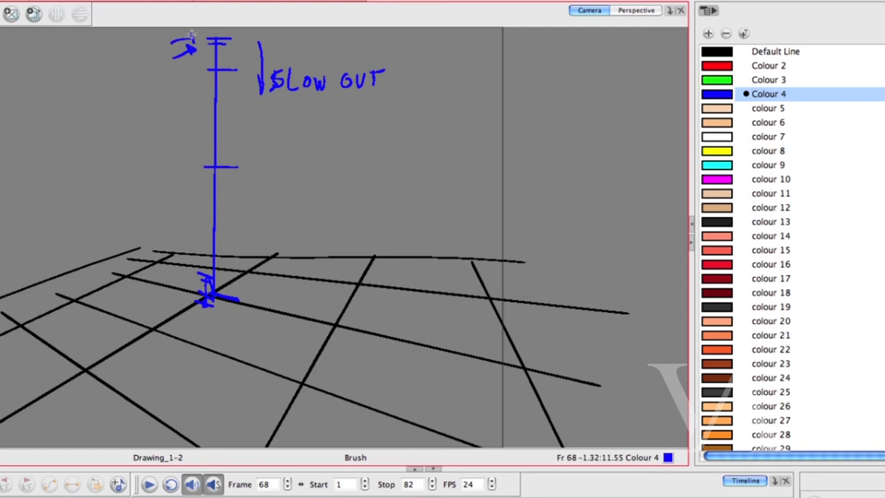
drag(189, 75, 180, 162)
drag(183, 241, 189, 264)
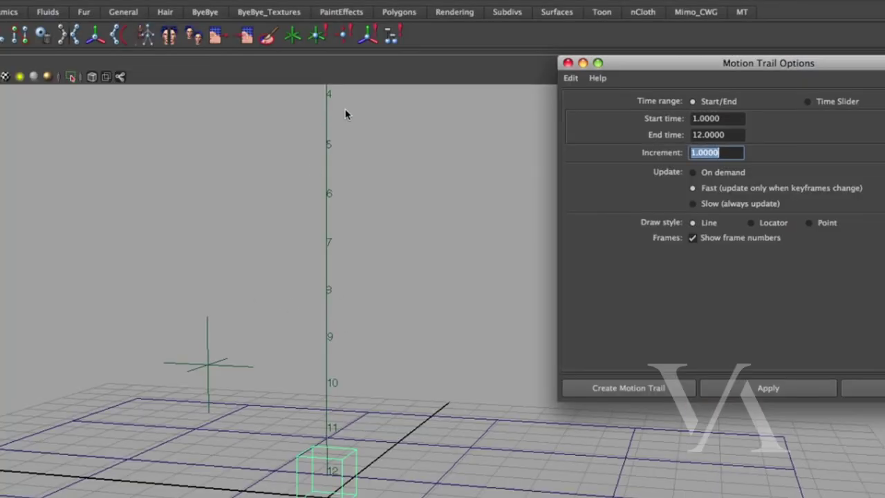
Switch to the layout with the Graph Editor, select the cube, and frame its Translate Y curve.
click(328, 118)
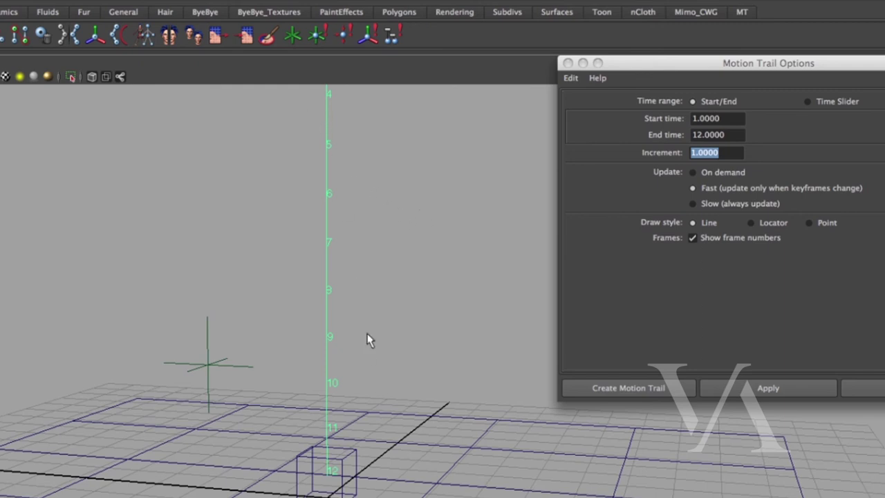
drag(703, 64, 736, 28)
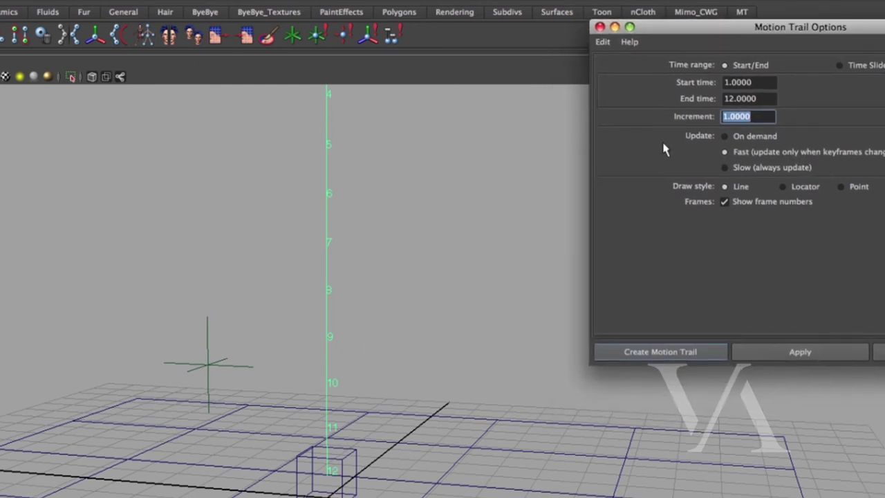
key(space)
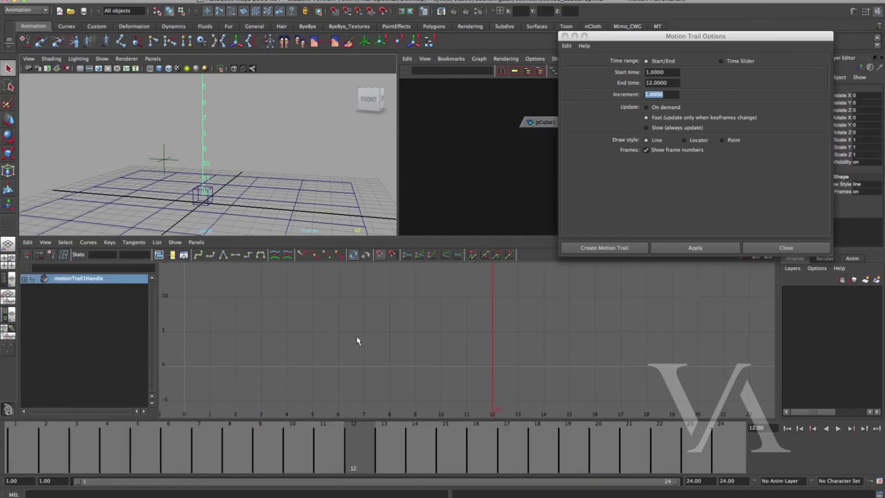
key(f)
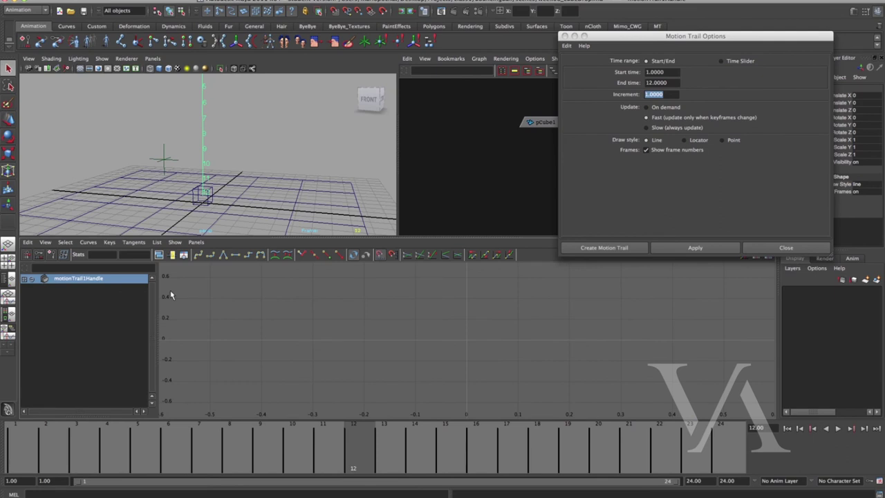
click(204, 200)
click(88, 307)
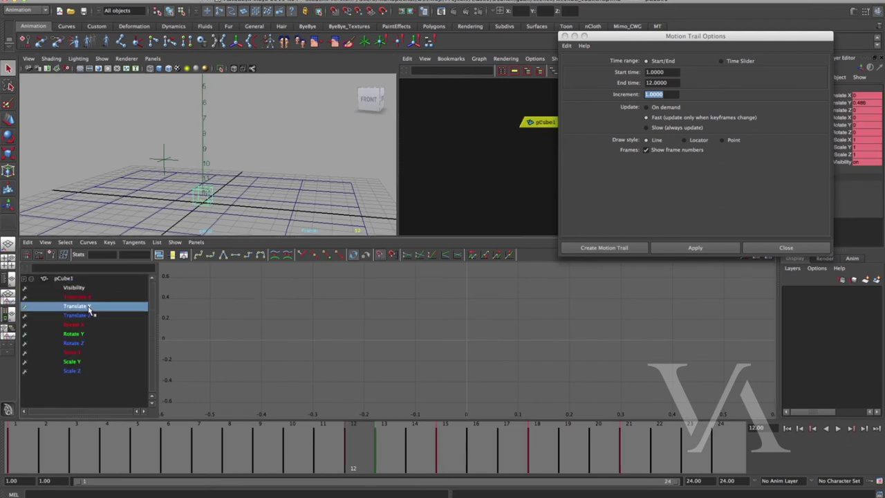
key(f)
Go to frame 1 and rotate the first Translate Y key's out tangent upward until it is slightly above horizontal.
drag(312, 435, 12, 456)
click(273, 312)
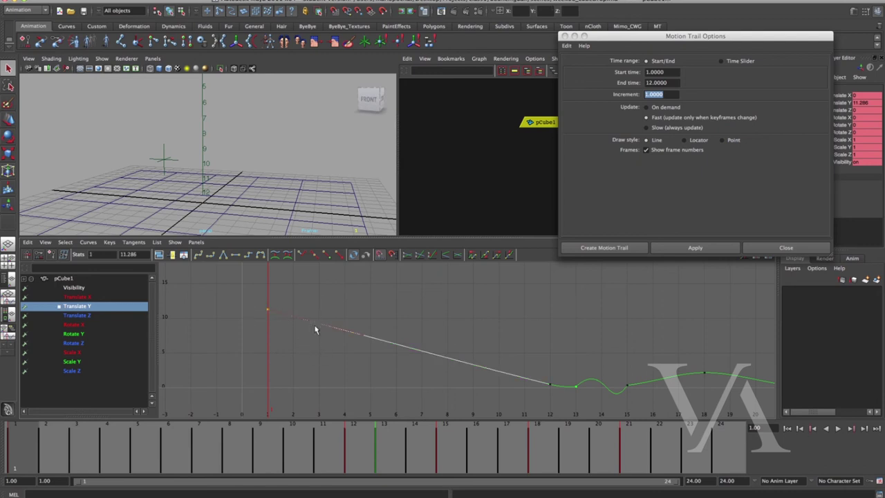
alt+middle_drag(250, 179, 247, 231)
click(362, 335)
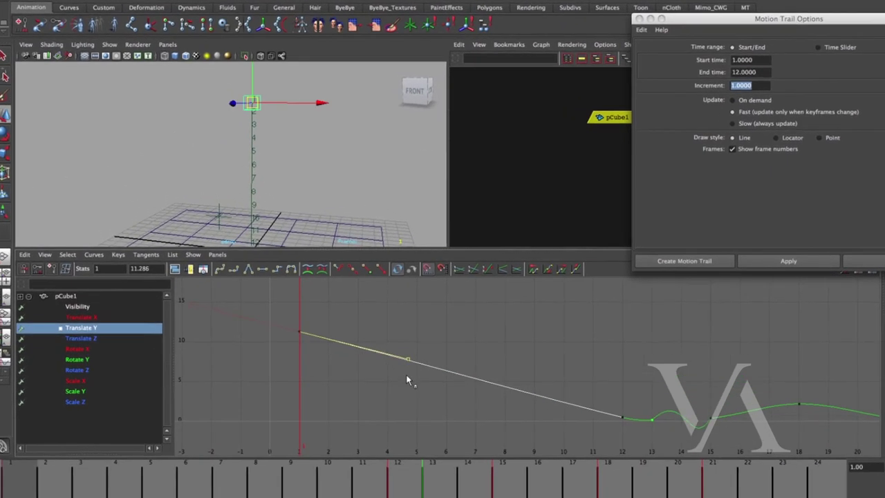
key(w)
middle_drag(360, 350, 364, 339)
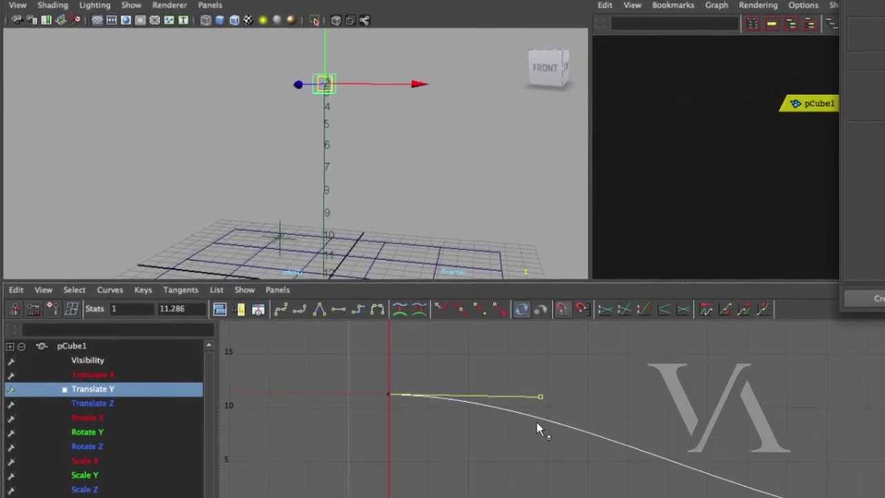
middle_drag(563, 460, 560, 438)
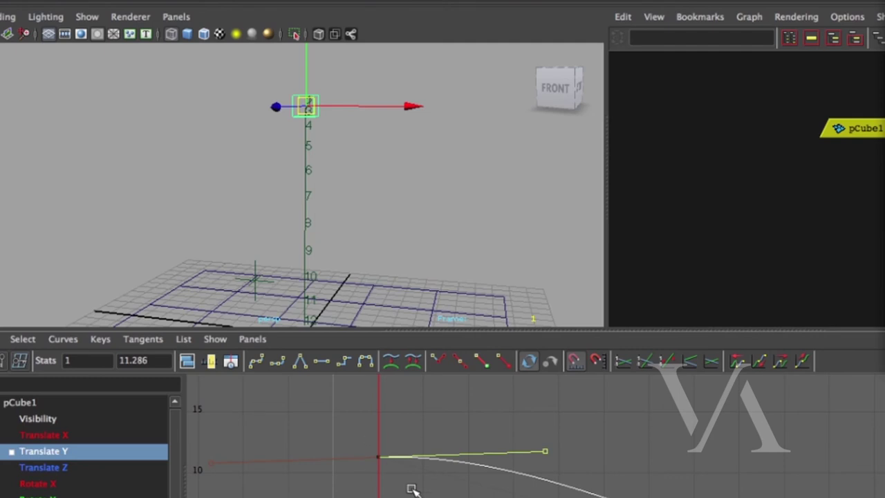
Flatten the tangents of the Translate Y key at frame 1 and stretch its out tangent handle to about frame 8.5.
drag(411, 488, 349, 421)
click(322, 361)
drag(508, 439, 600, 487)
middle_drag(577, 482, 747, 468)
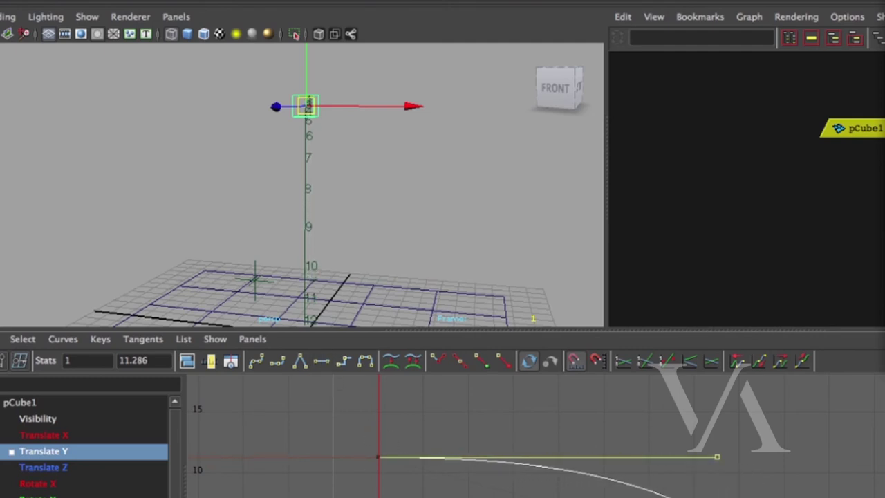
Play back the cube's drop to review the slow-out timing, and stop the playback.
key(alt+v)
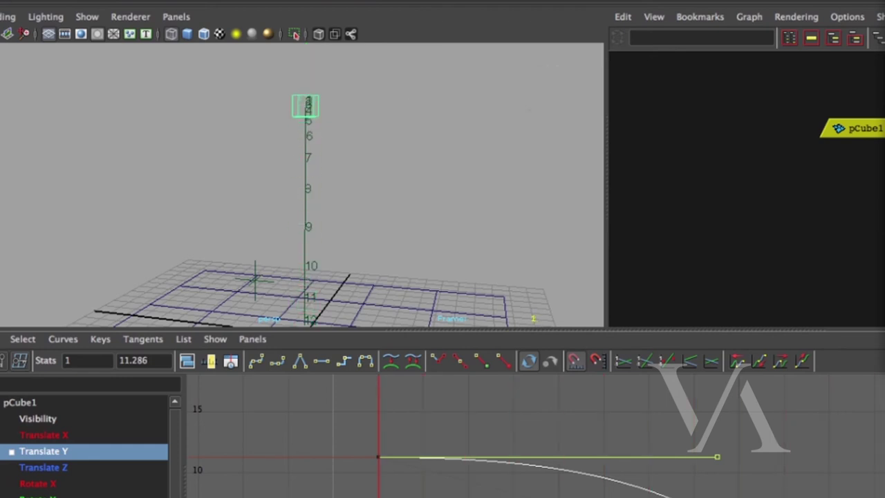
key(alt+v)
key(alt+v)
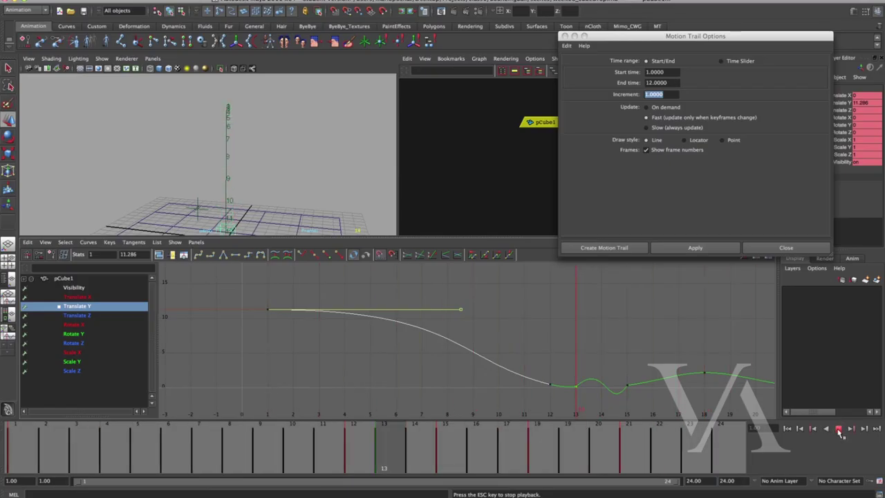
click(838, 429)
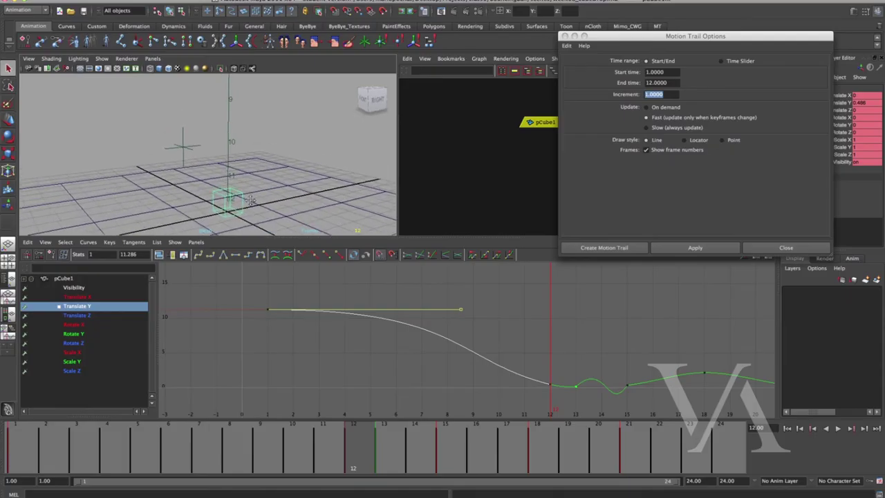
Return to frame 1 and lower the cube's first Translate Z key to about -3.4.
alt+right_drag(250, 200, 167, 194)
alt+drag(232, 199, 234, 253)
drag(257, 439, 15, 439)
alt+middle_drag(207, 158, 226, 197)
alt+right_drag(226, 197, 207, 211)
click(101, 298)
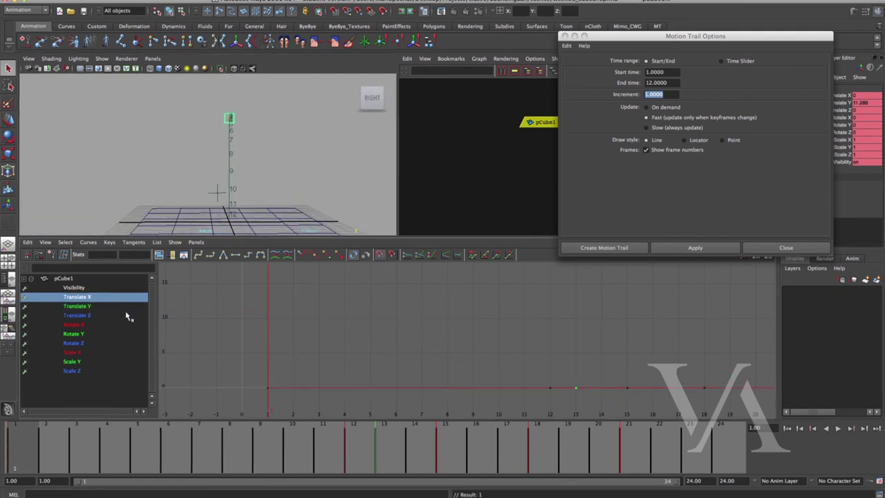
click(104, 317)
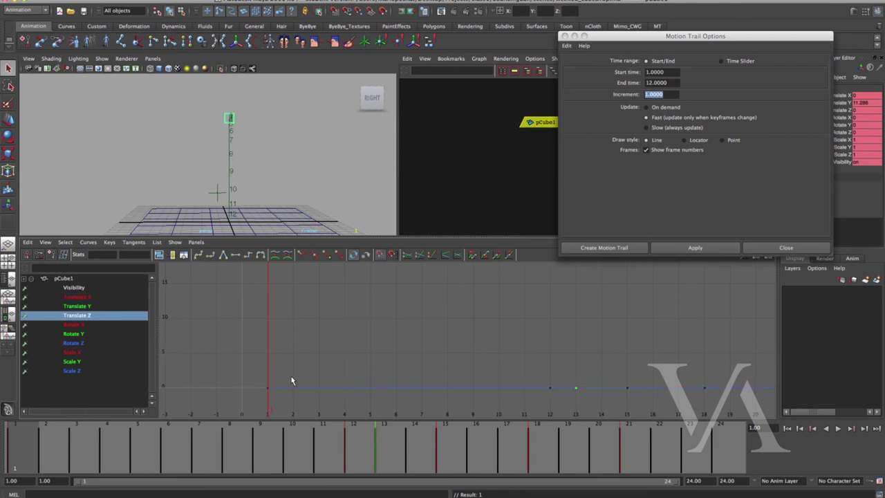
middle_drag(288, 400, 299, 364)
Scrub from frame 1 to frame 14 to check the arced drop against the motion trail and the Translate Z curve.
key(q)
mouse_move(53, 456)
mouse_down()
mouse_move(347, 463)
mouse_move(87, 478)
mouse_move(494, 475)
mouse_move(338, 477)
mouse_move(413, 474)
mouse_up()
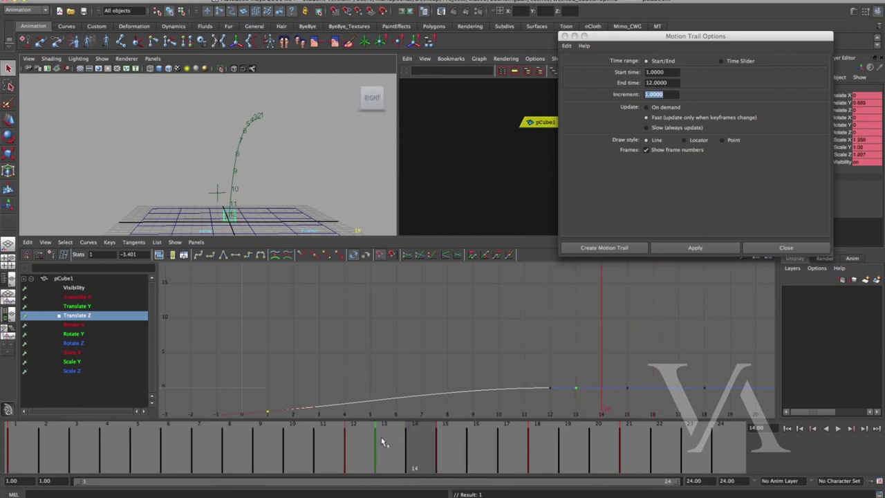
alt+middle_drag(515, 385, 329, 336)
scroll(314, 352, up, 3)
scroll(330, 336, down, 3)
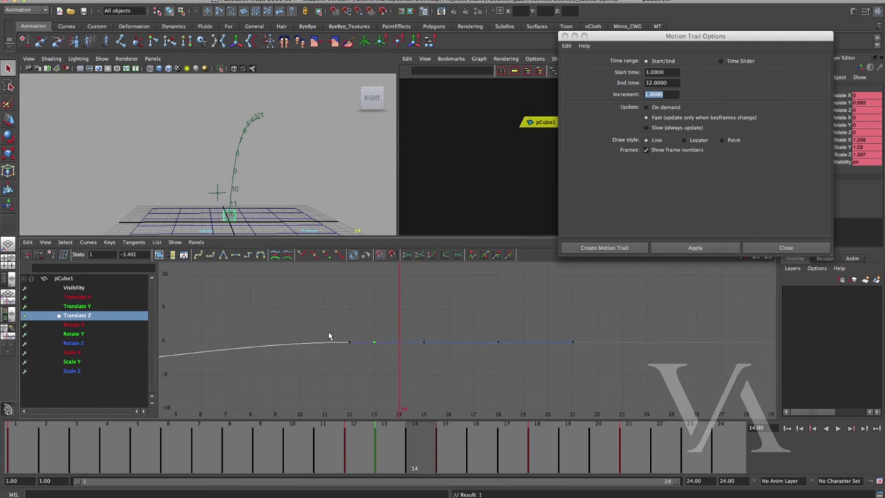
mouse_move(391, 463)
mouse_down()
mouse_move(367, 455)
mouse_move(387, 454)
mouse_up()
Go to frame 15 and raise the Translate Z key at frame 13 slightly above zero.
alt+middle_drag(387, 367, 352, 350)
alt+right_drag(352, 349, 397, 362)
alt+middle_drag(311, 340, 358, 356)
alt+right_drag(358, 356, 326, 334)
drag(297, 309, 522, 366)
drag(391, 459, 455, 461)
key(w)
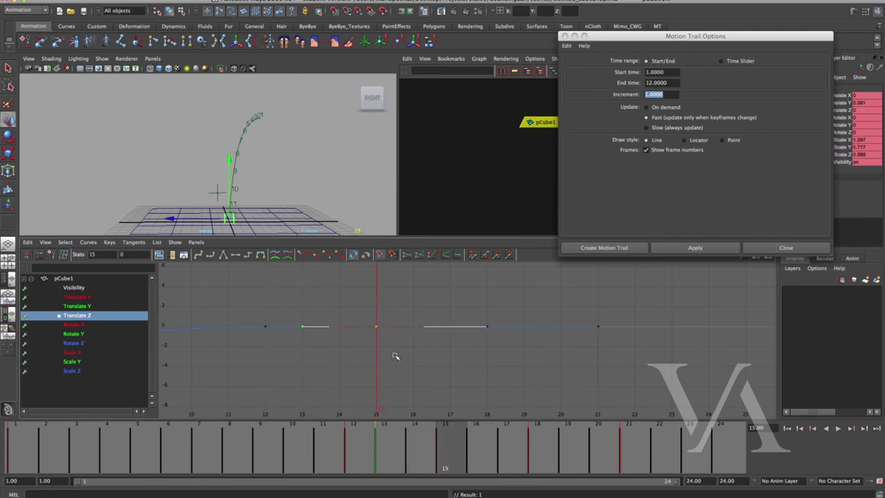
alt+middle_drag(403, 362, 430, 369)
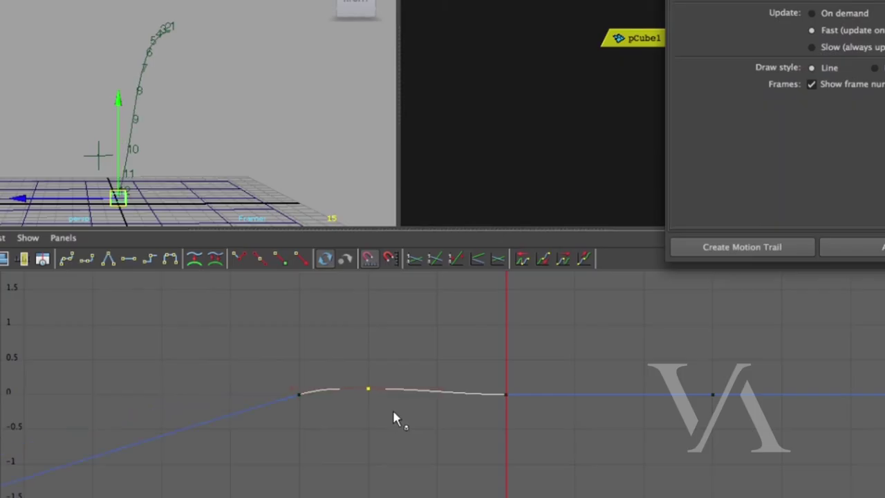
Raise the Translate Z keys at frames 15, 18 and 21 progressively to about 0.4, 0.85 and 1.18.
drag(480, 362, 518, 438)
middle_drag(518, 415, 509, 387)
drag(630, 346, 719, 424)
middle_drag(719, 406, 725, 349)
drag(883, 447, 884, 447)
middle_drag(869, 398, 871, 337)
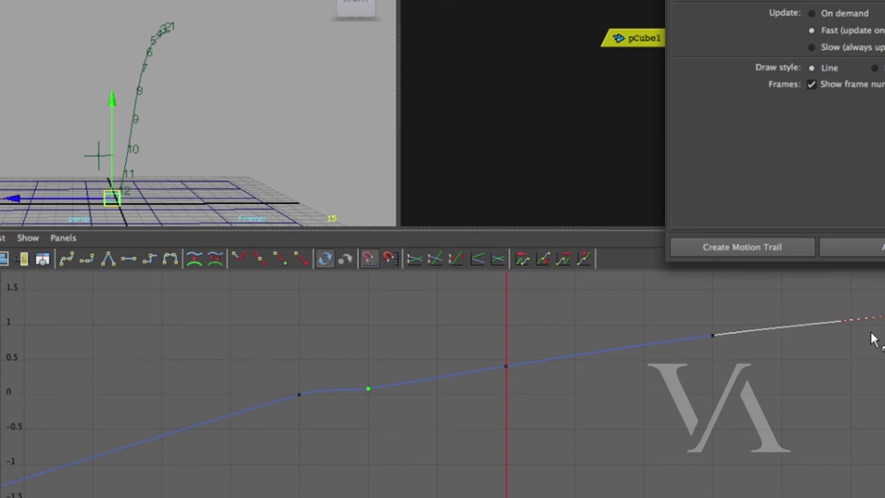
Delete the cube's existing motion trail and reselect the cube.
alt+middle_drag(172, 204, 140, 118)
scroll(144, 138, up, 3)
alt+middle_drag(148, 160, 72, 137)
scroll(110, 134, up, 2)
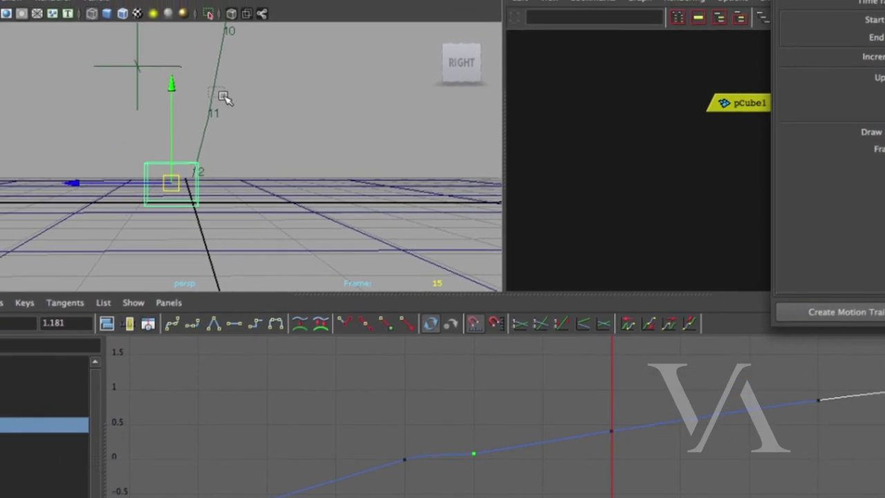
click(220, 94)
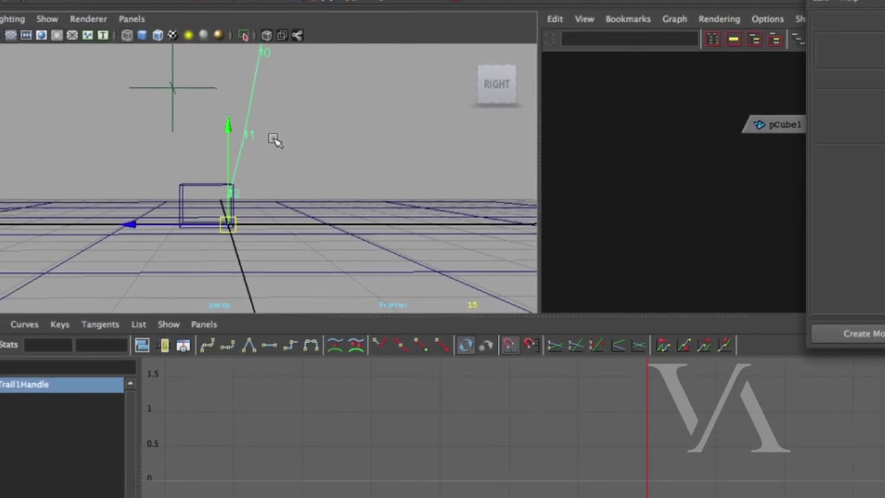
click(273, 178)
click(226, 178)
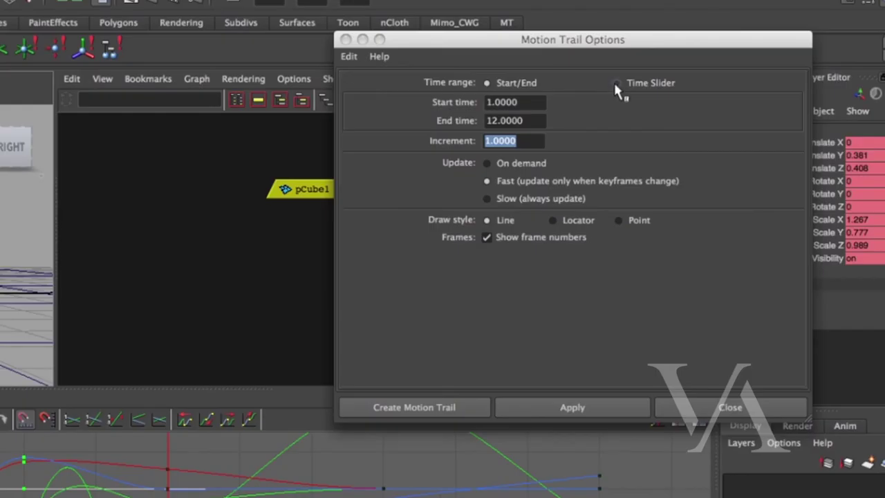
Create a new motion trail for the cube with its time range set to Time Slider.
click(615, 83)
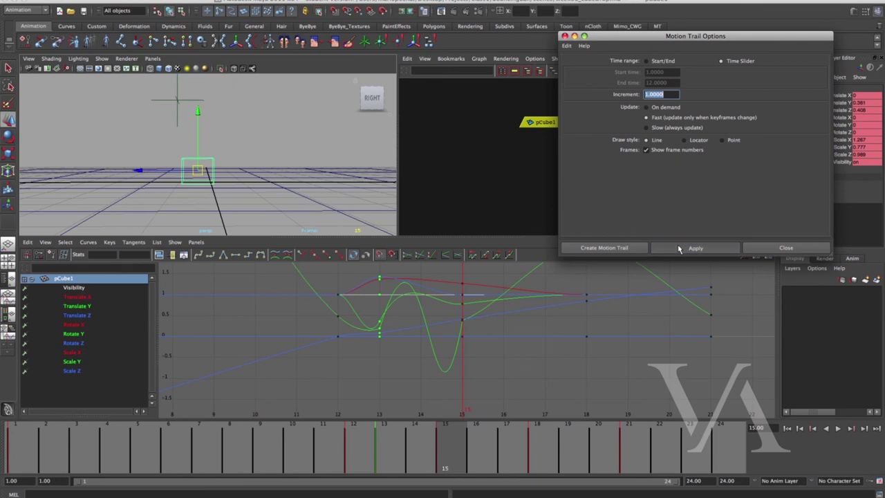
click(679, 248)
alt+middle_drag(253, 180, 259, 194)
alt+right_drag(259, 194, 345, 231)
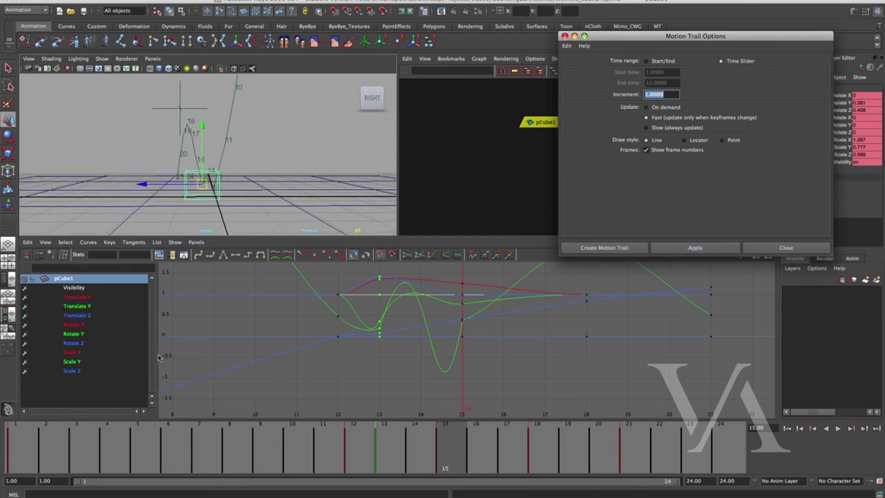
Raise the Translate Z keys at frames 13, 15, 18 and 21 to about 0.25, 0.56, 1.05 and 1.31.
click(96, 317)
key(f)
drag(456, 362, 459, 364)
mouse_move(452, 309)
middle_down()
mouse_move(451, 299)
mouse_move(454, 311)
middle_up()
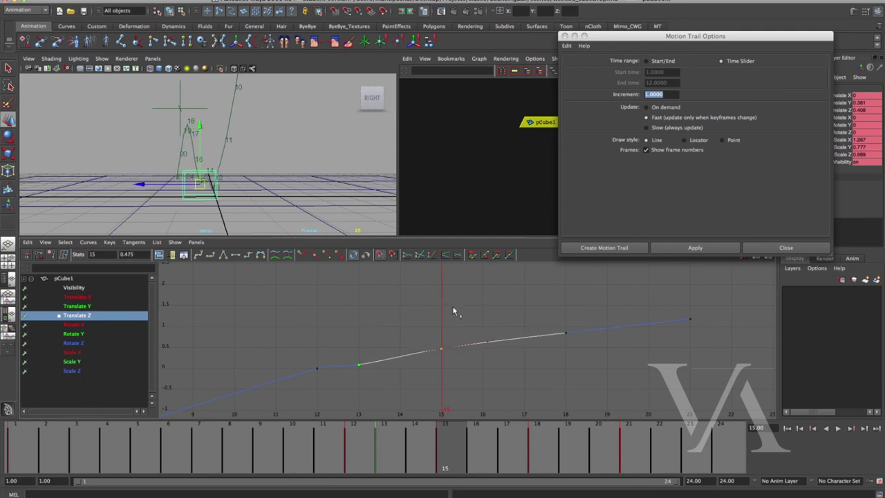
click(423, 466)
middle_drag(431, 426, 427, 413)
drag(558, 439, 563, 443)
middle_drag(558, 396, 561, 385)
drag(696, 373, 771, 448)
middle_drag(755, 359, 753, 339)
middle_drag(884, 394, 884, 384)
drag(842, 456, 870, 494)
Try lowering the Translate Z key at frame 15 below zero, and undo the move.
alt+right_drag(857, 484, 614, 446)
alt+middle_drag(614, 446, 671, 496)
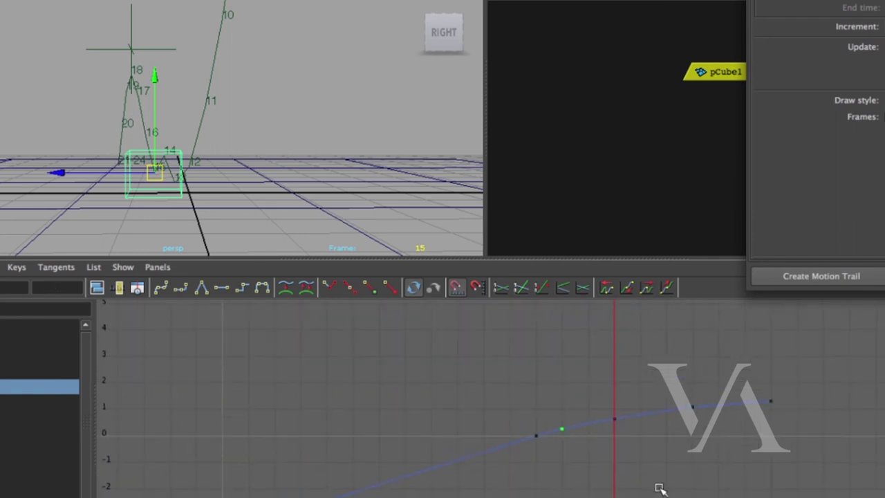
alt+right_drag(653, 485, 653, 446)
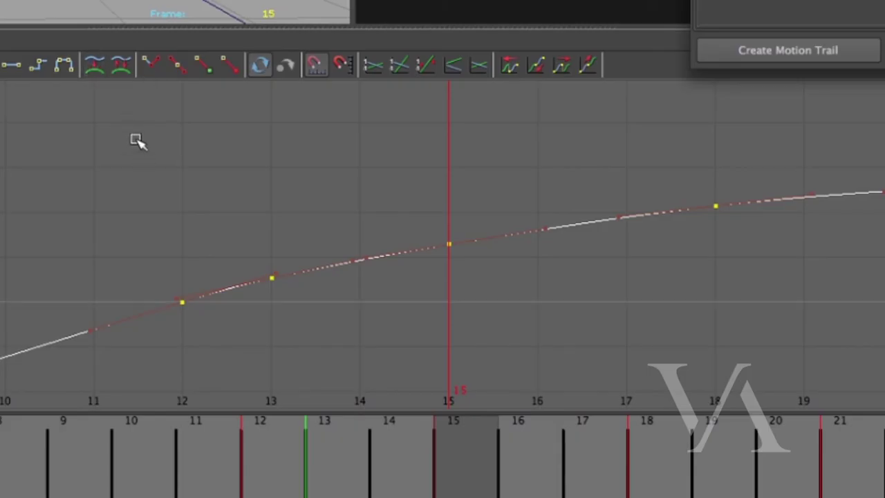
drag(462, 276, 435, 221)
middle_drag(458, 203, 469, 293)
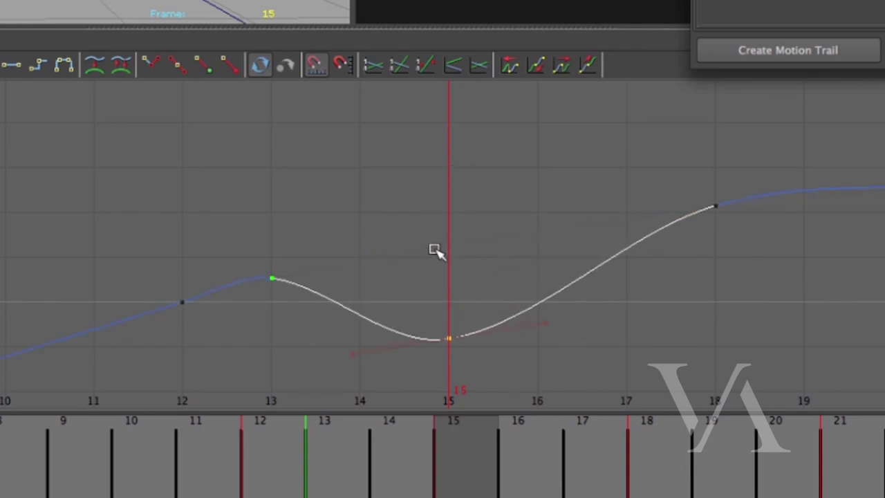
key(ctrl+z)
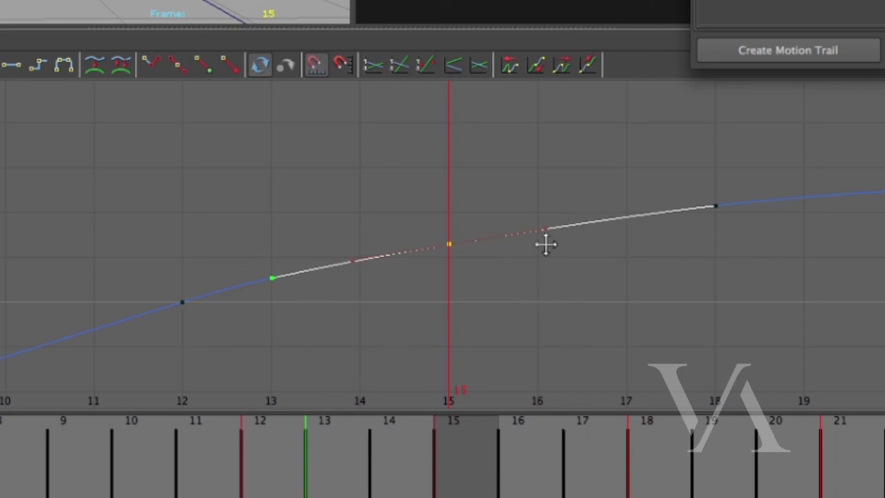
Delete the Translate Z keys at frames 13, 15 and 18, and raise the frame 21 key to about 1.64.
drag(700, 145, 217, 339)
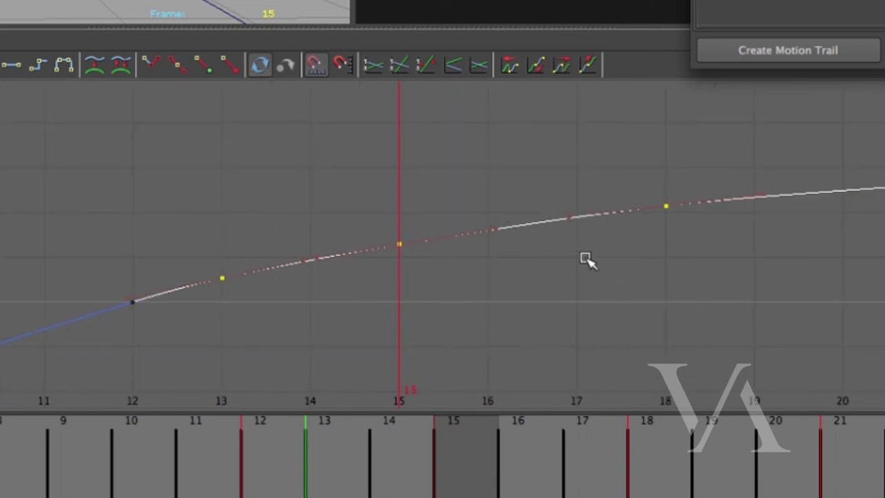
key(Delete)
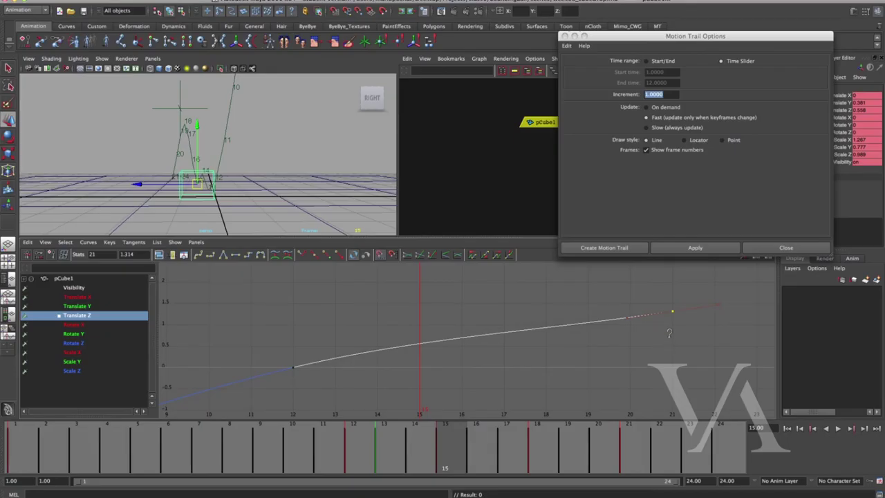
middle_drag(668, 333, 665, 329)
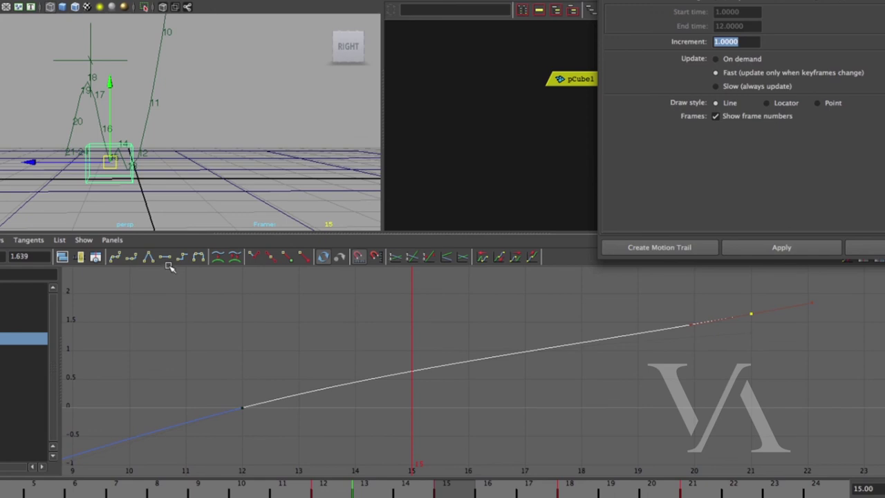
Flatten the tangents of the Translate Z key at frame 21 and raise the key to about 1.74.
click(165, 257)
alt+middle_drag(668, 360, 694, 361)
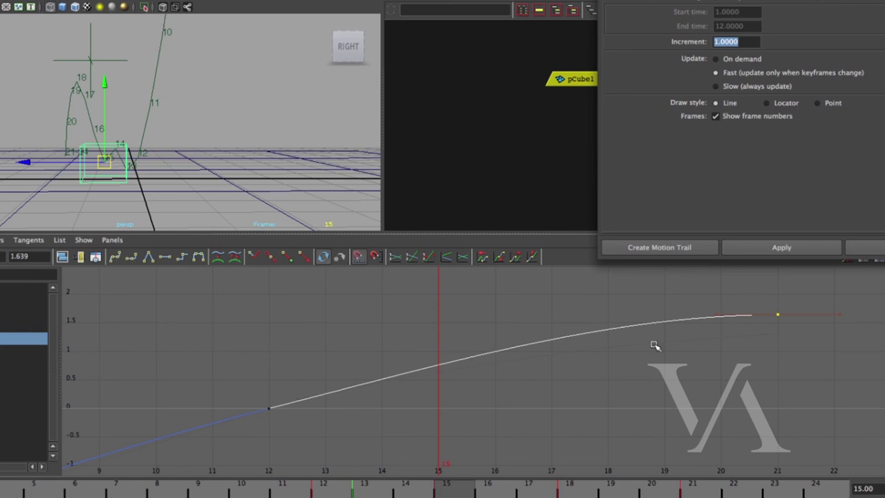
mouse_move(780, 349)
middle_down()
mouse_move(786, 367)
mouse_move(785, 346)
mouse_move(780, 357)
middle_up()
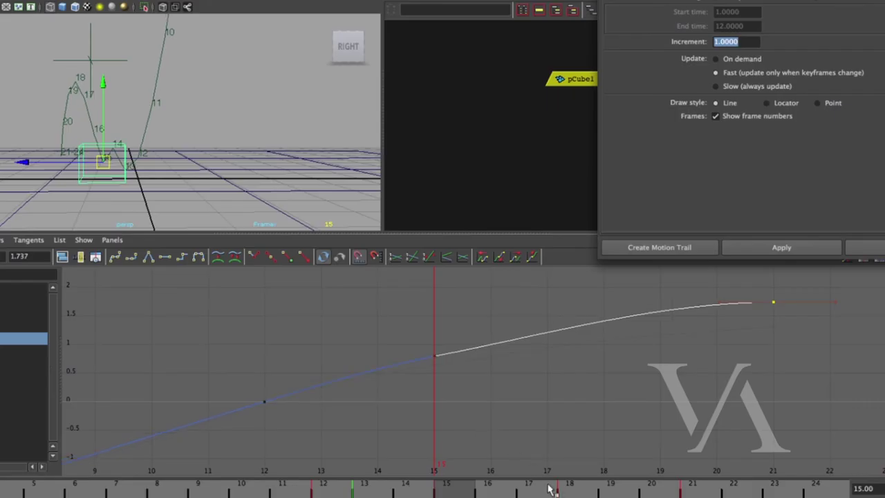
Add keys at frames 15 and 18 along the existing Translate Z curve, and select both.
click(555, 489)
key(period)
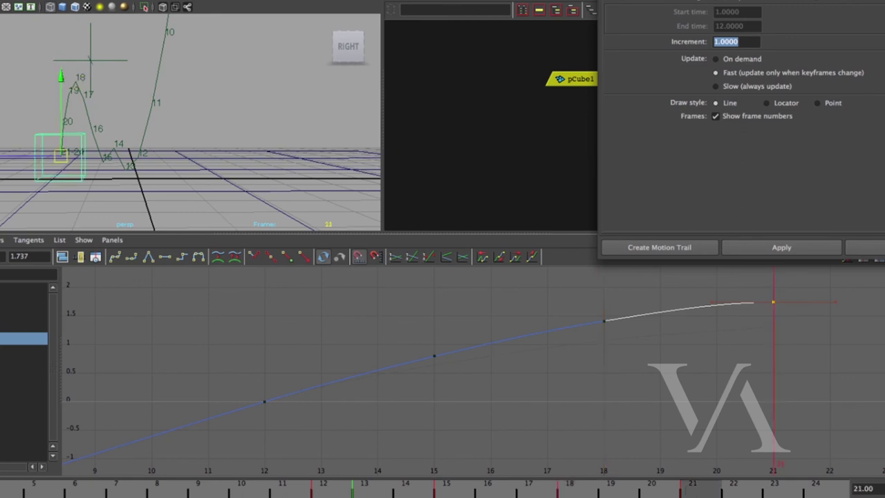
drag(420, 341, 497, 416)
alt+middle_drag(507, 376, 515, 389)
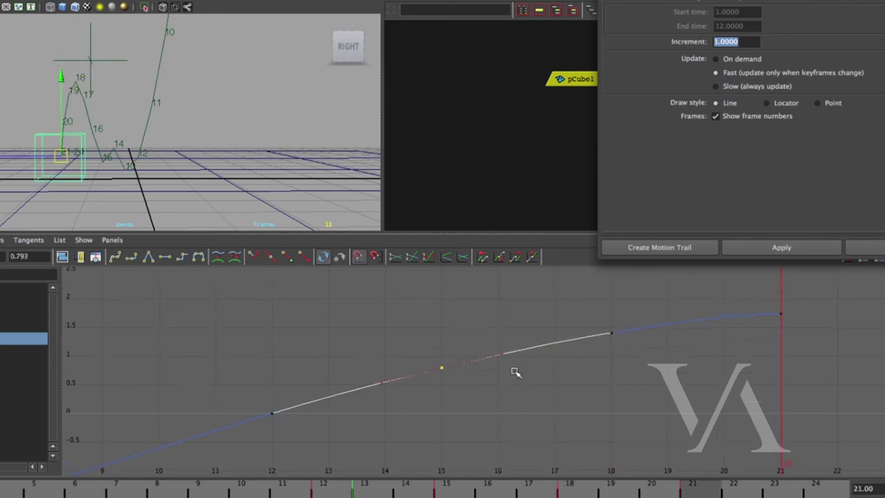
alt+middle_drag(461, 363, 455, 346)
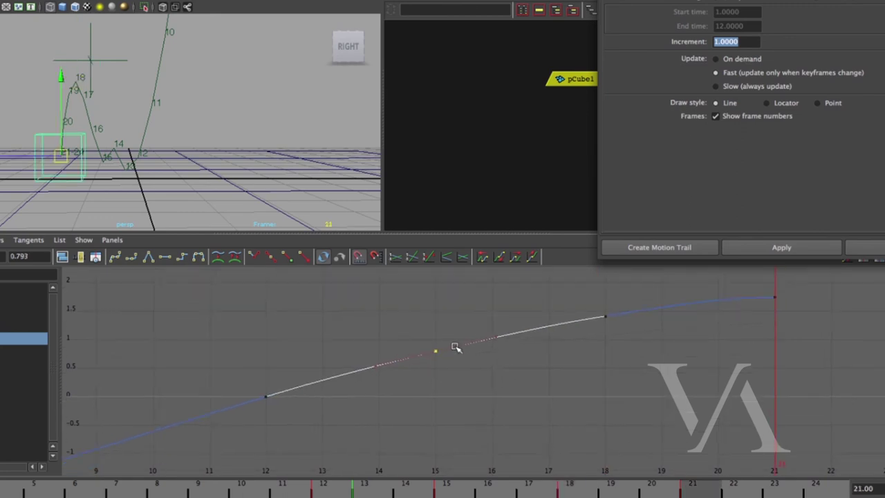
shift+drag(629, 294, 432, 385)
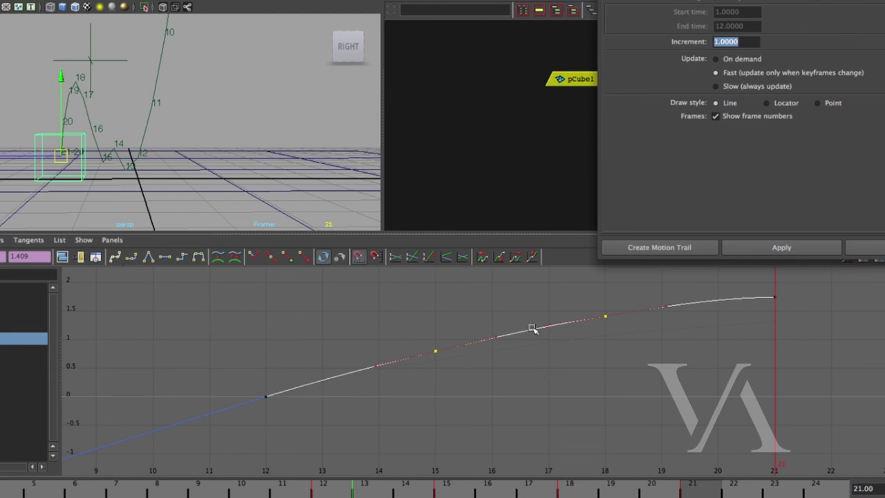
Go to frame 18 and lower the Translate Y key there to 1.38.
alt+drag(214, 164, 188, 200)
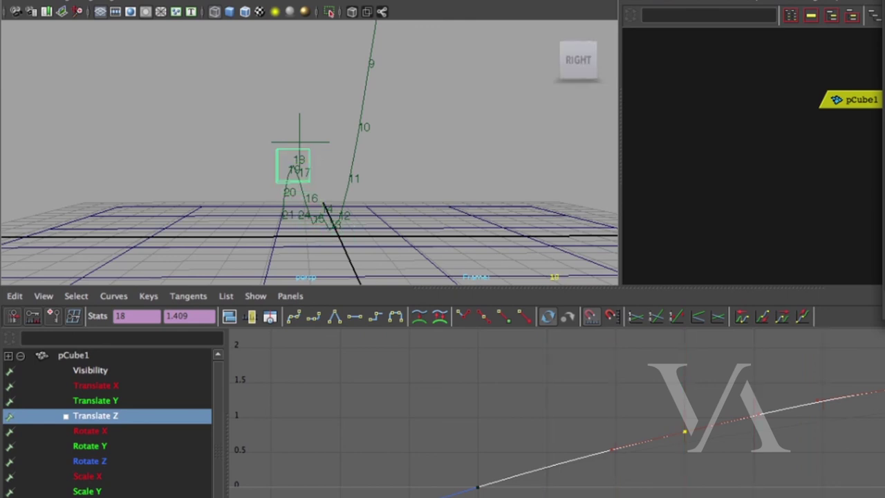
click(158, 401)
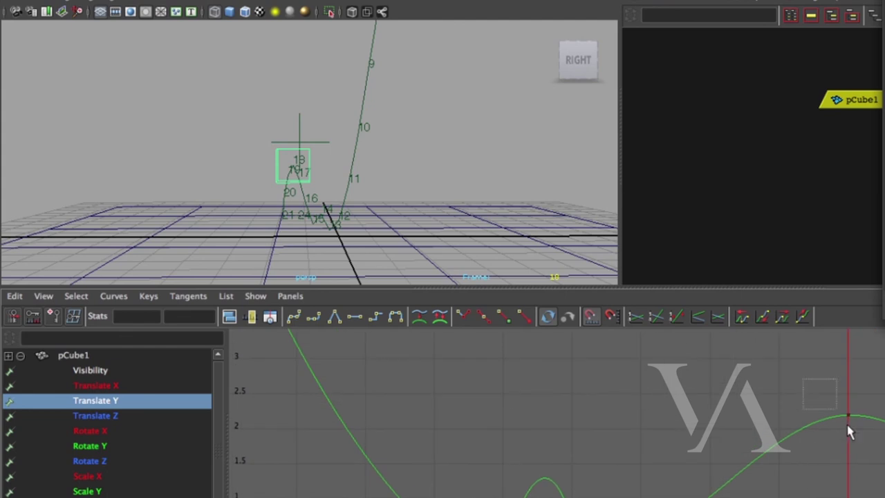
drag(818, 394, 864, 435)
key(w)
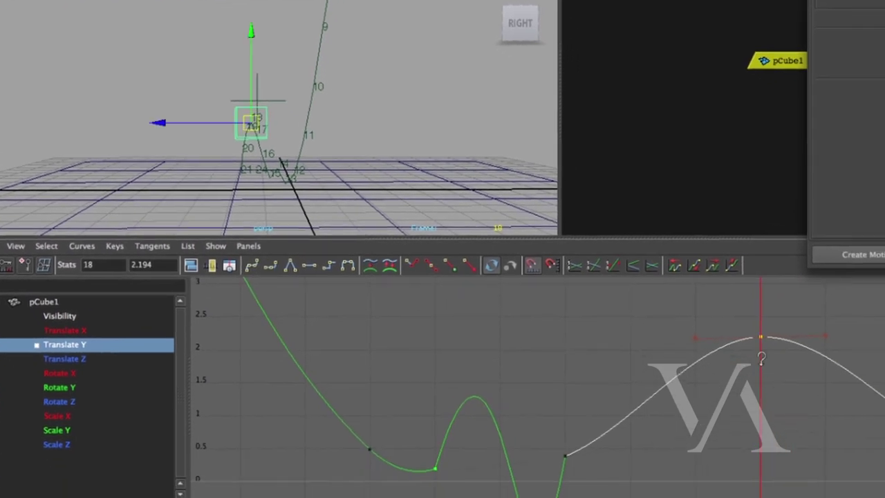
middle_drag(761, 358, 771, 428)
Go to frame 14 and flatten the tangents of the Translate Y keys at frames 13 and 15.
alt+middle_drag(620, 449, 650, 383)
alt+right_drag(630, 401, 666, 405)
alt+middle_drag(665, 405, 779, 394)
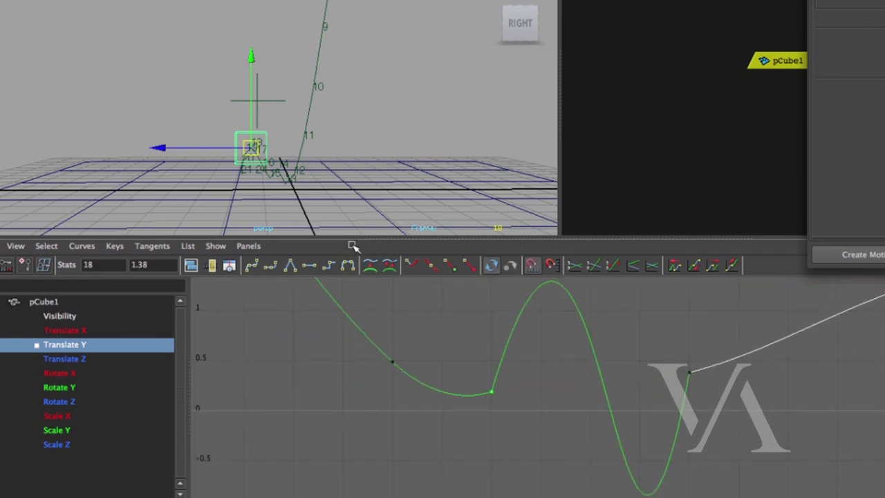
alt+middle_drag(306, 181, 296, 124)
alt+right_drag(297, 125, 504, 148)
alt+right_drag(276, 132, 381, 169)
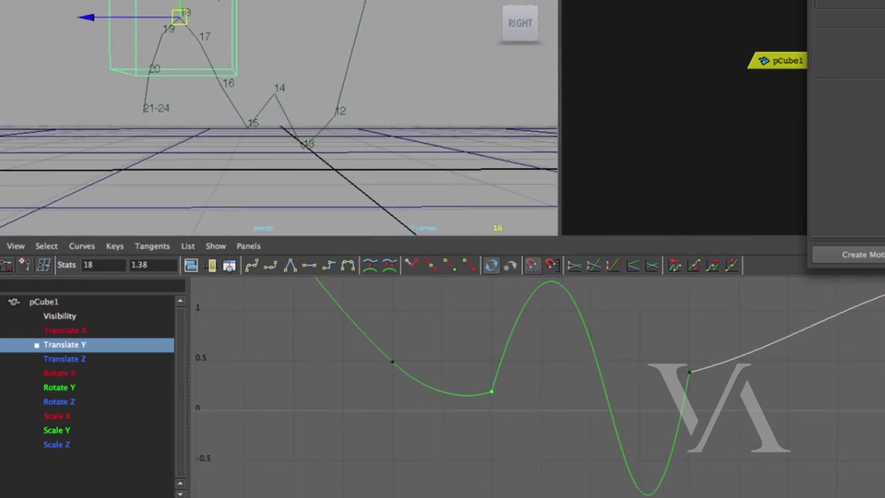
click(524, 347)
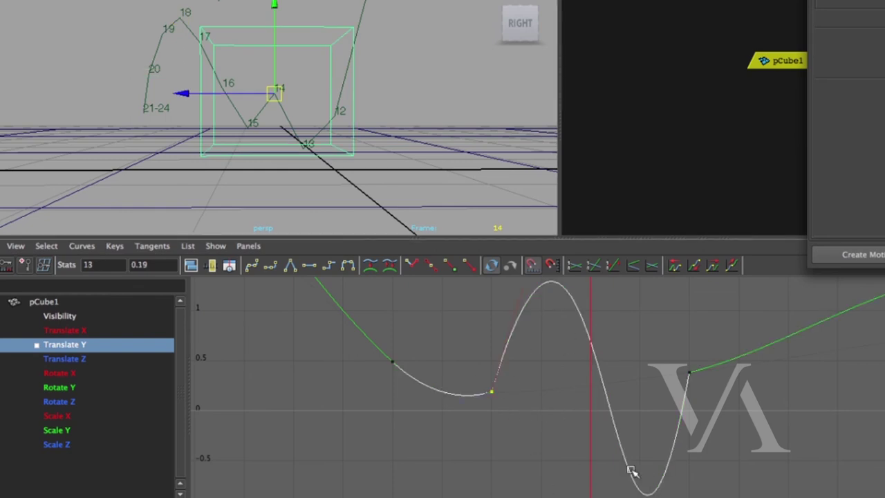
click(635, 453)
click(495, 390)
click(310, 267)
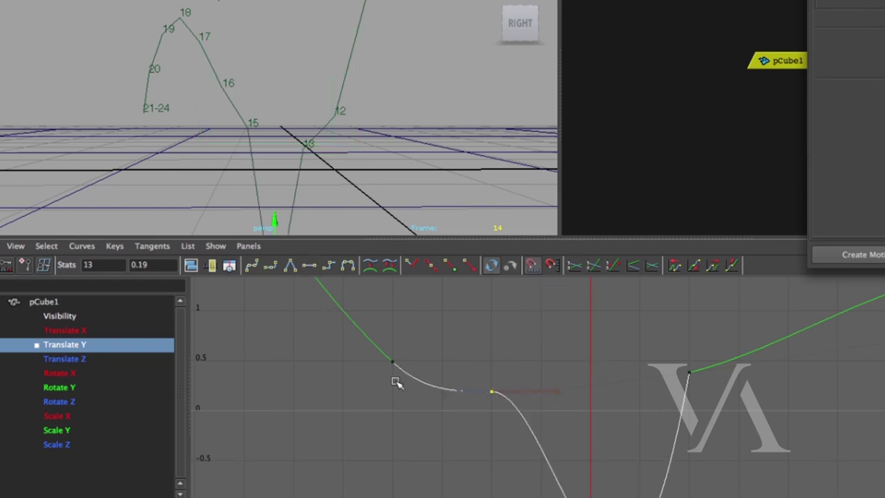
drag(660, 353, 685, 411)
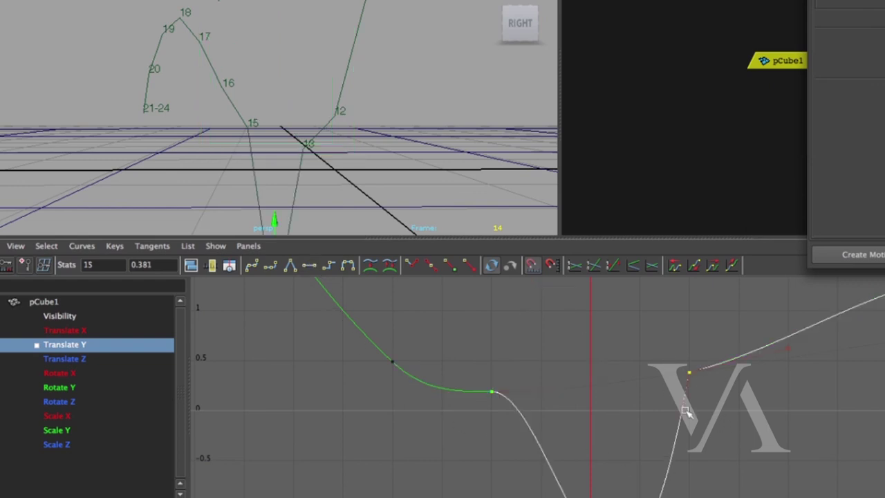
click(311, 267)
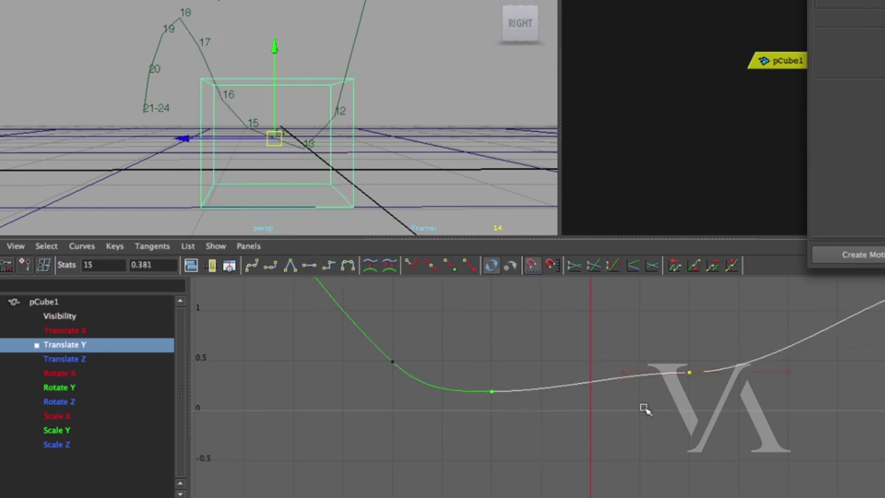
Give the Translate Y key at frame 15 spline tangents and preview the motion.
click(260, 268)
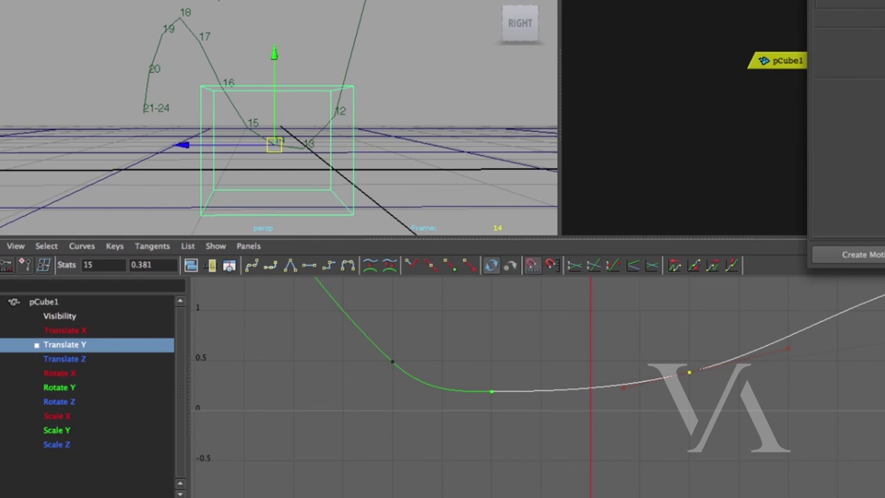
key(alt+v)
key(alt+v)
Play the bounce in a wider perspective view showing the whole motion trail, and return to frame 1.
alt+right_drag(338, 140, 357, 148)
alt+drag(357, 148, 326, 182)
alt+middle_drag(361, 179, 356, 191)
key(q)
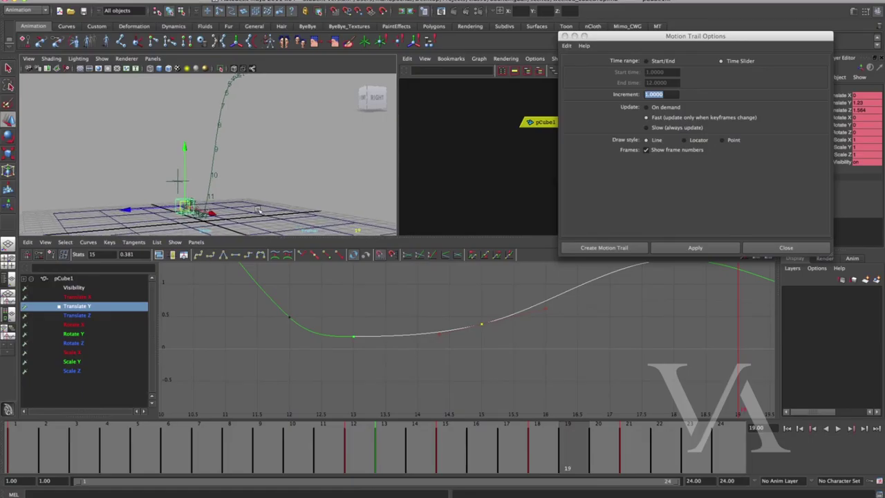
mouse_move(267, 204)
alt+mouse_down()
mouse_move(235, 179)
mouse_move(231, 197)
mouse_move(261, 219)
alt+mouse_up()
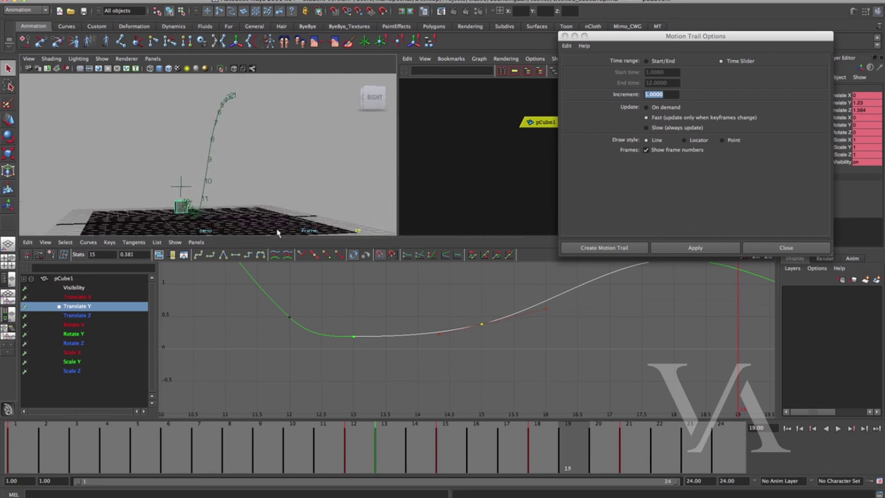
drag(545, 438, 15, 468)
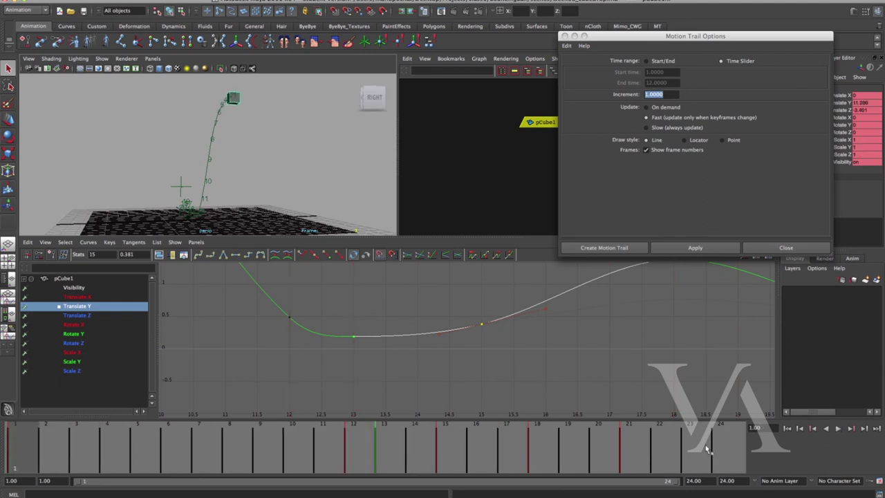
click(835, 430)
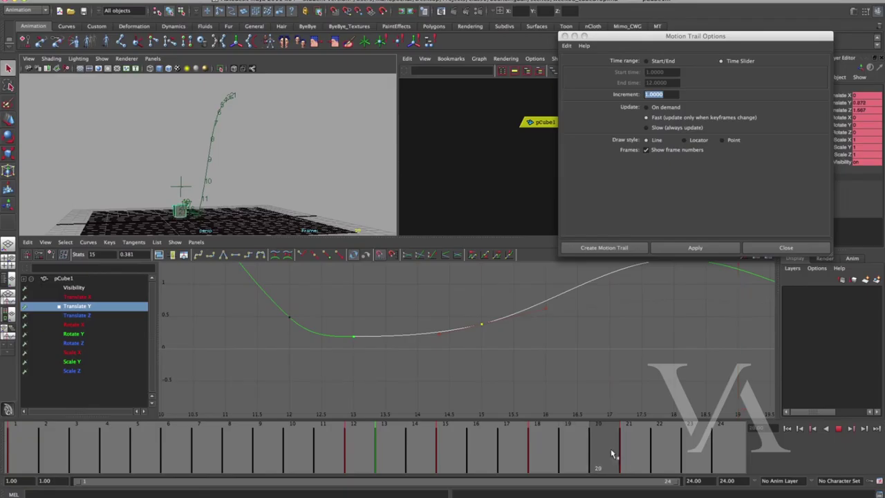
mouse_move(622, 447)
mouse_down()
mouse_move(349, 463)
mouse_move(21, 460)
mouse_up()
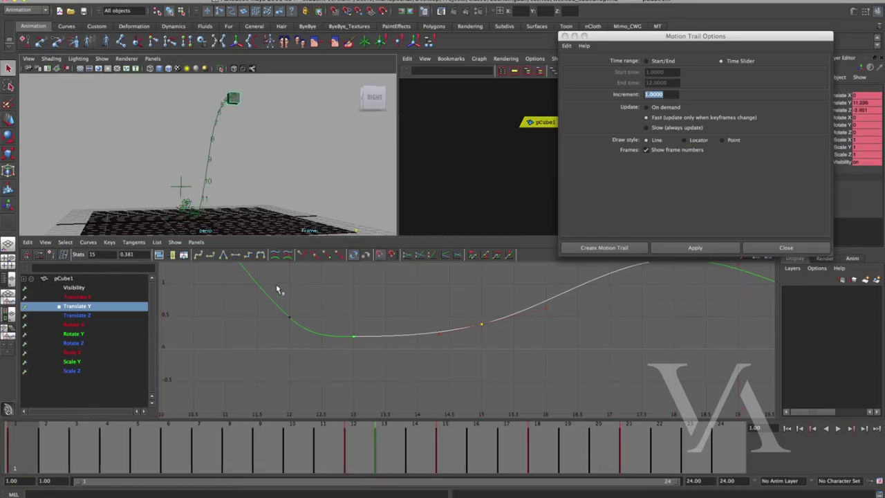
On the Rotate X curve, go to frame 12 and raise the key there to 90.
click(74, 324)
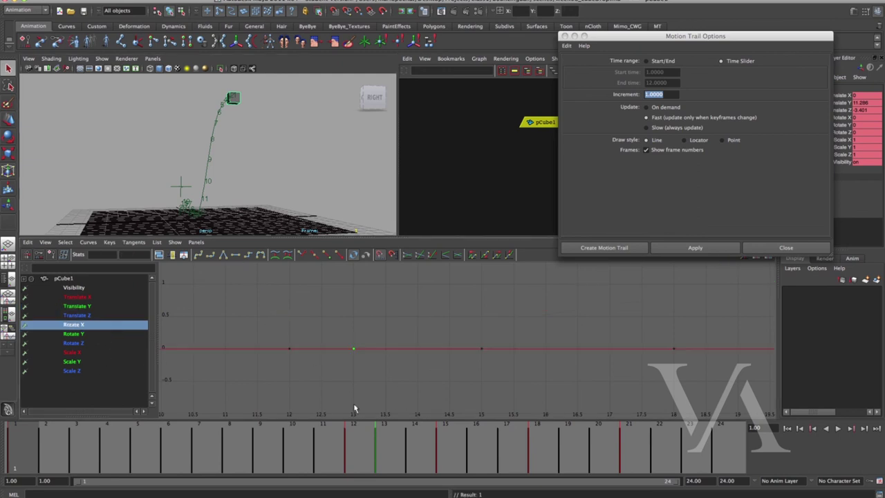
key(f)
drag(69, 465, 353, 457)
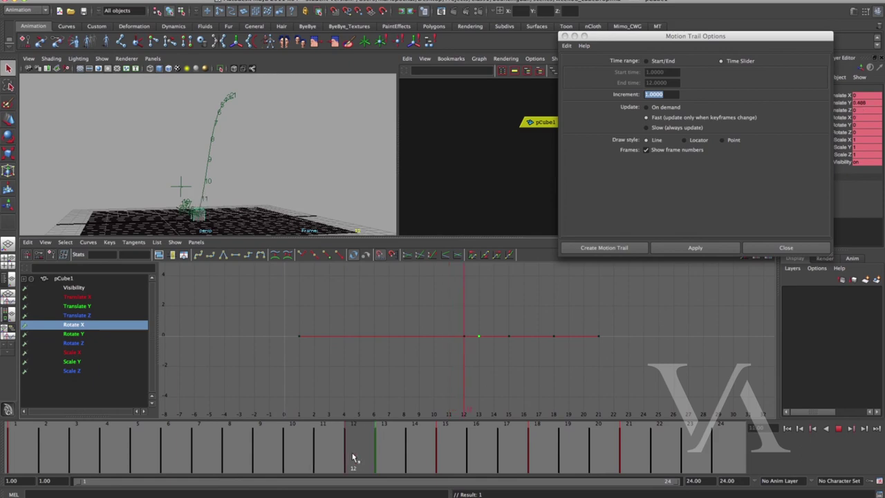
drag(468, 350, 470, 360)
key(w)
shift+middle_drag(472, 366, 443, 237)
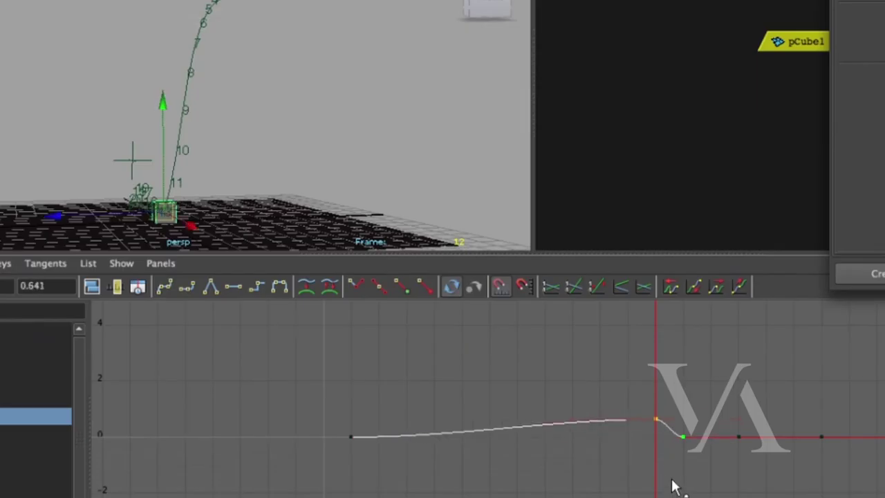
middle_drag(617, 261, 612, 292)
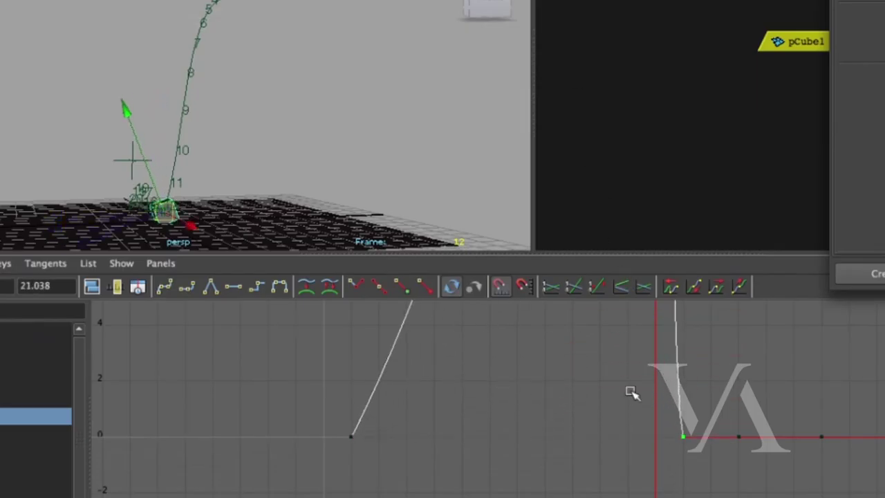
middle_drag(630, 435, 587, 163)
key(f)
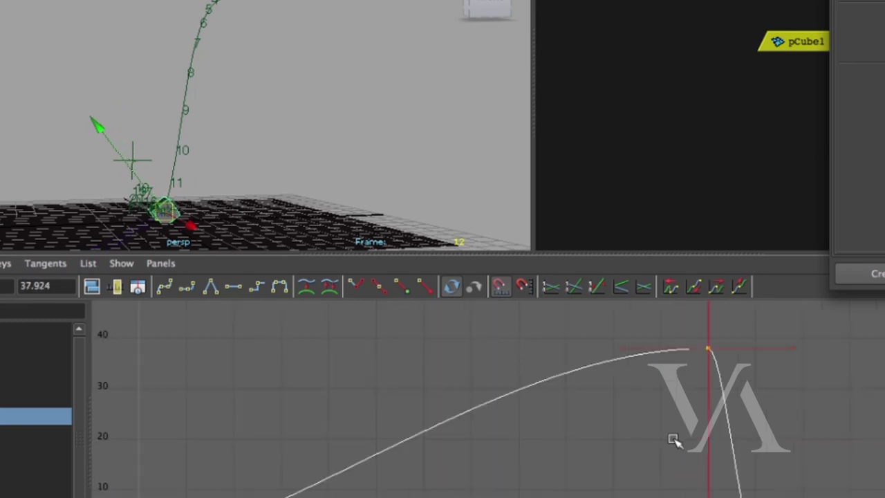
middle_drag(729, 457, 688, 207)
click(38, 285)
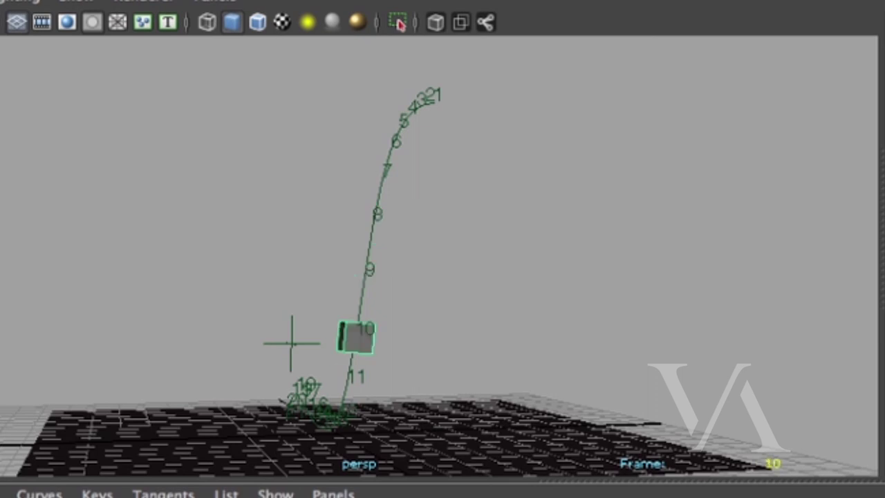
Go to frame 15 and set the Rotate X key there to 90.
key(alt+period)
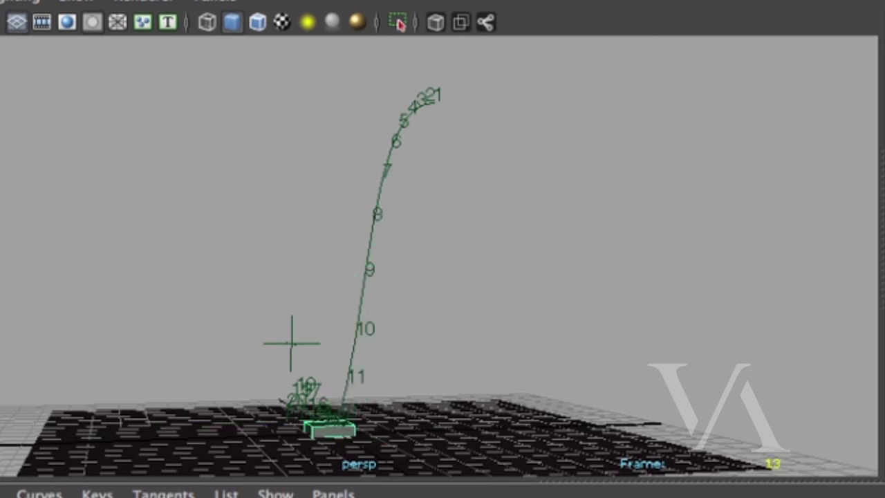
key(alt+period)
key(alt+period)
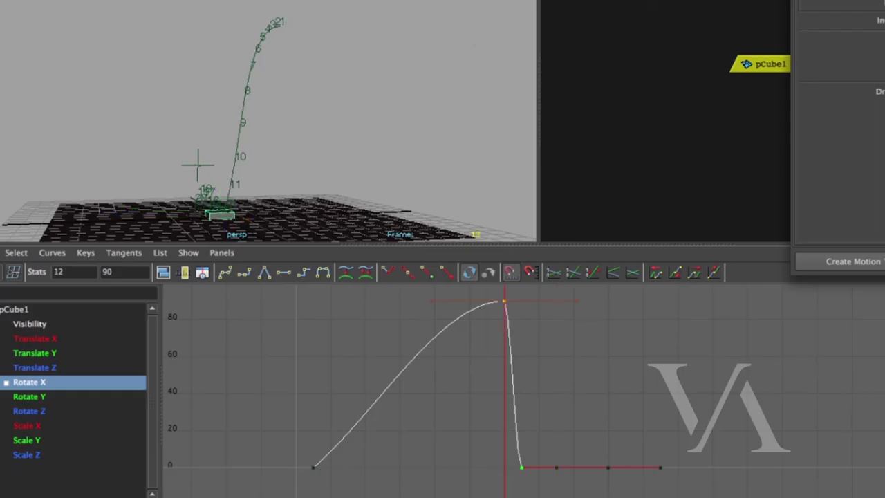
drag(566, 456, 551, 487)
shift+middle_drag(577, 427, 545, 282)
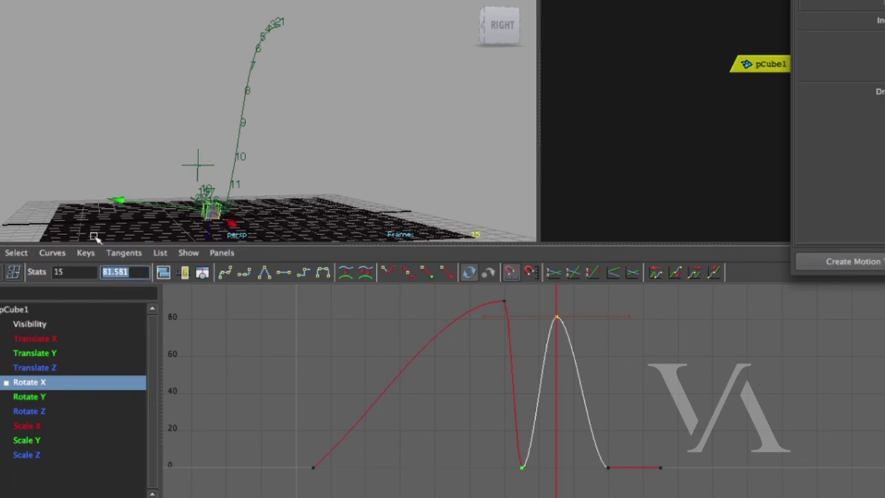
text(90)
key(Return)
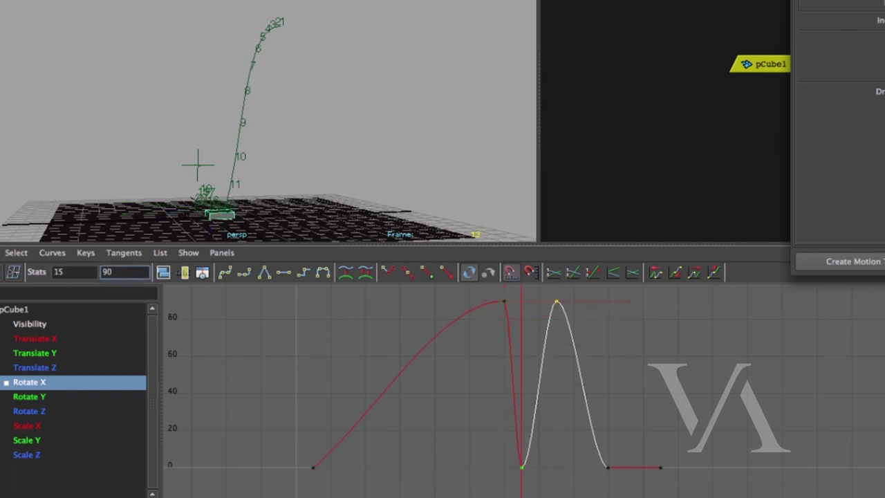
Step back to frame 12 and forward to frame 15 to check the cube's rotation around the landing.
key(alt+comma)
key(alt+comma)
key(alt+comma)
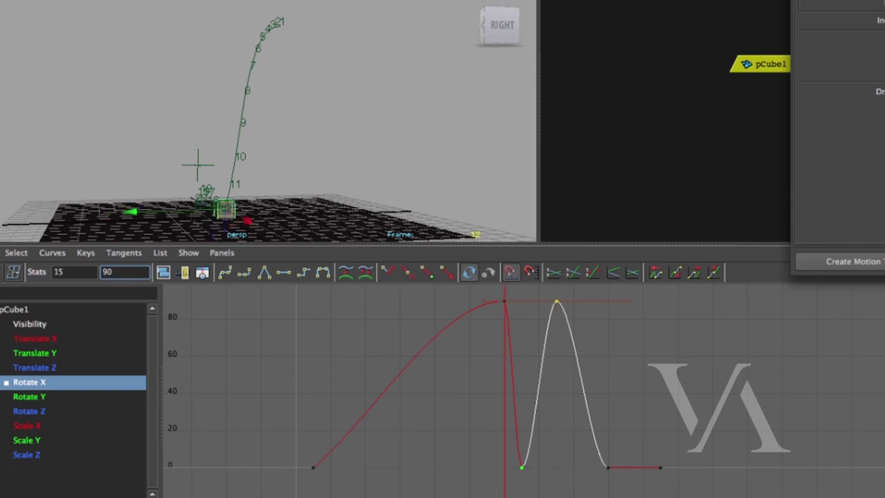
key(alt+period)
key(alt+period)
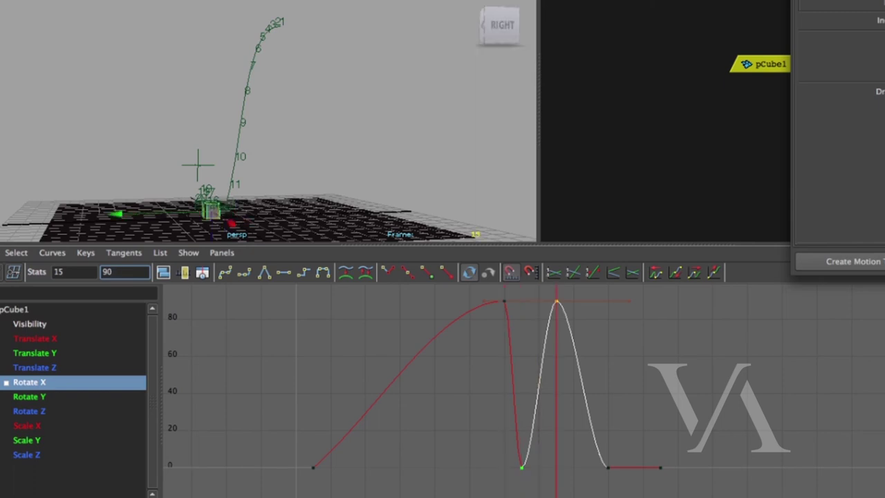
Raise the Translate Y key at frame 15 to about 0.89.
click(50, 354)
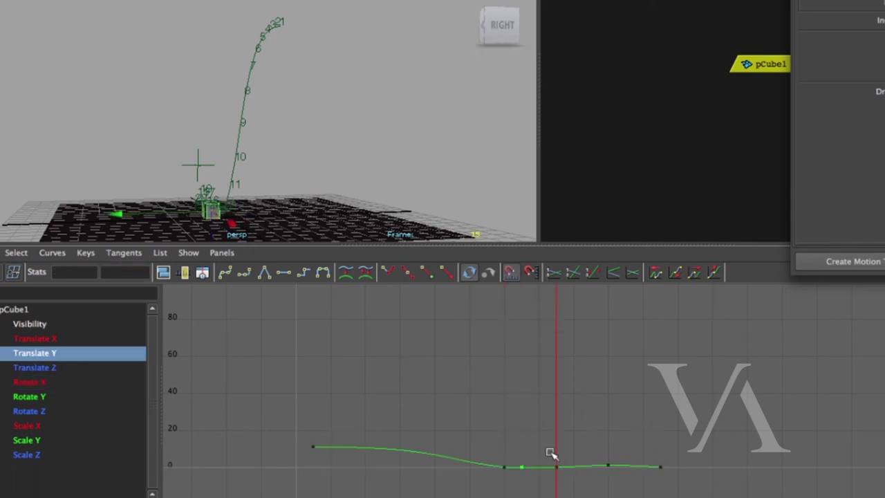
key(f)
middle_drag(644, 482, 621, 391)
key(f)
alt+middle_drag(652, 453, 649, 457)
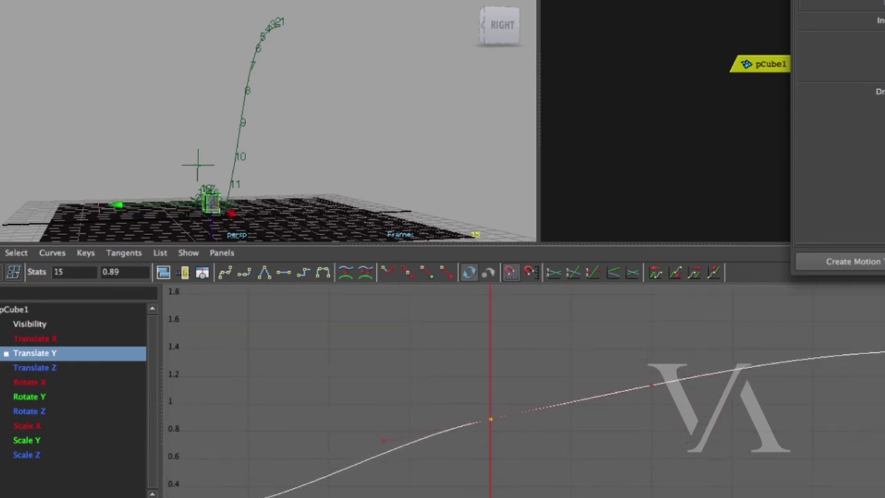
key(f)
alt+right_drag(649, 434, 615, 435)
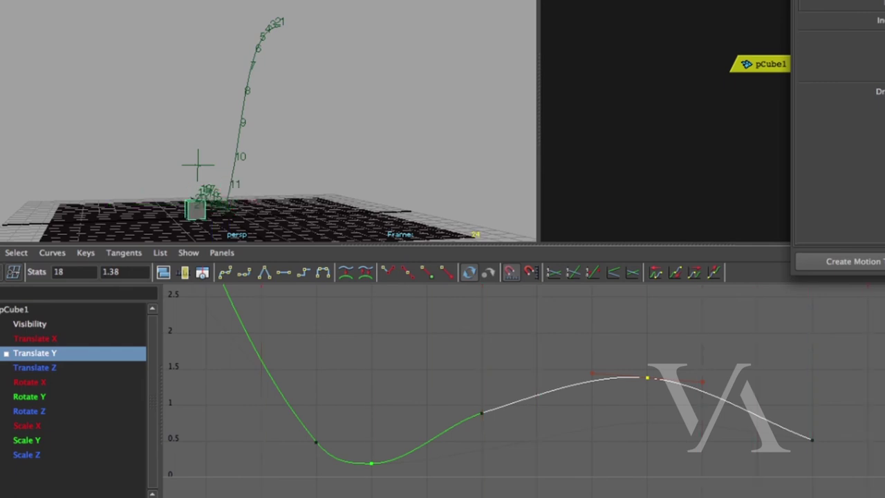
Close the Motion Trail Options window and play the animation in a maximized, angled perspective view with the cube deselected.
click(379, 114)
key(space)
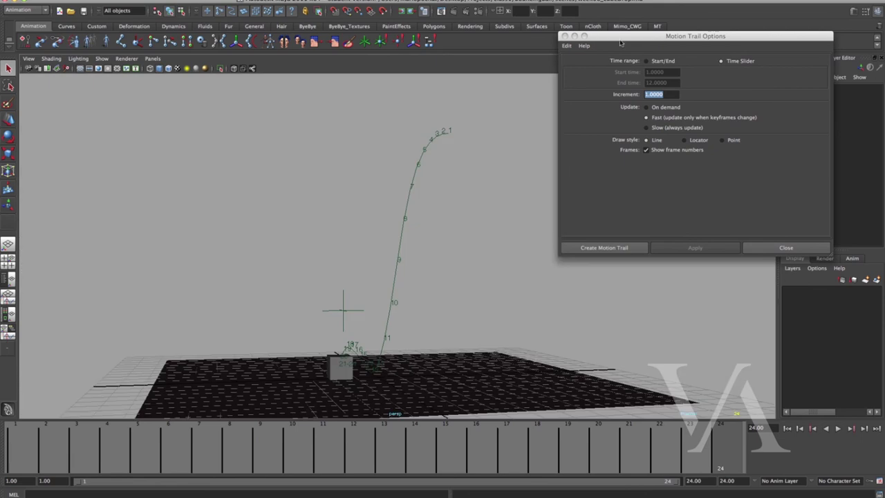
click(564, 36)
alt+drag(567, 59, 674, 364)
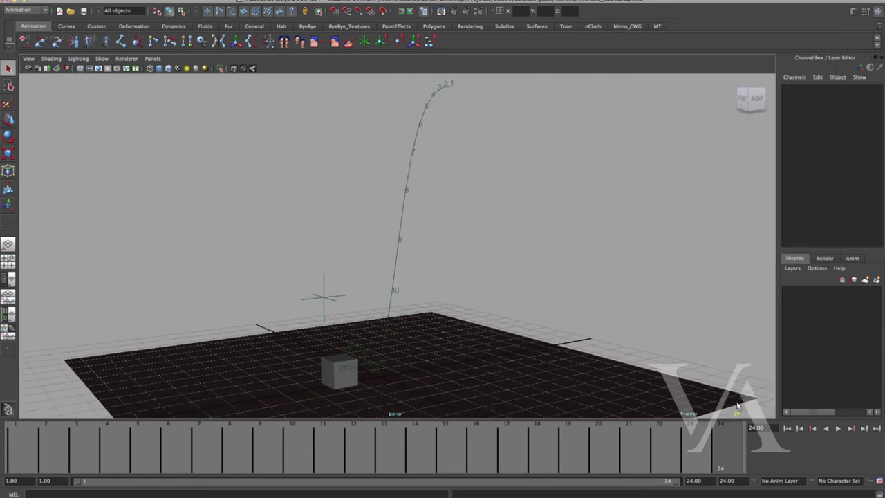
click(836, 428)
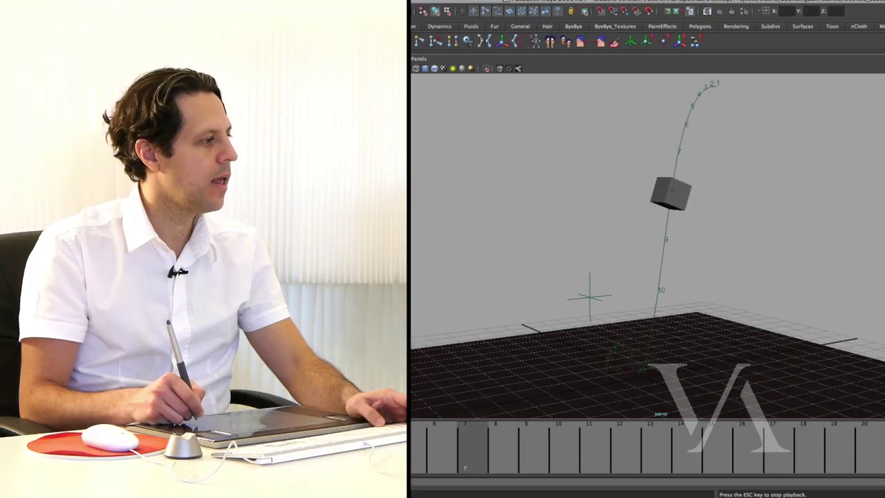